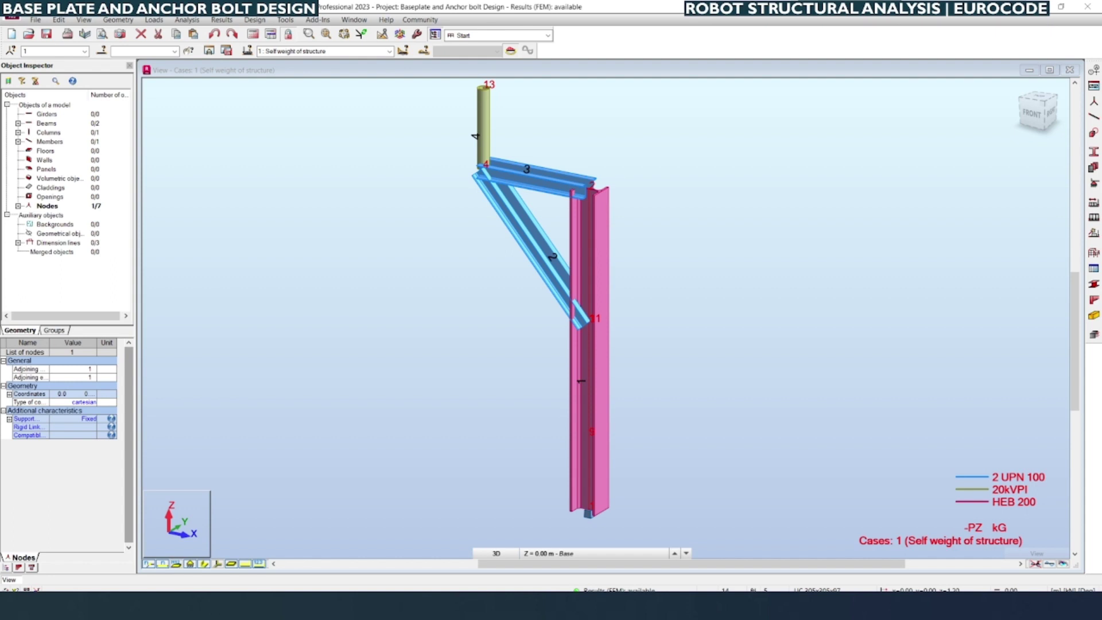
Step: Examine the bracketed column model and review the list of load cases and combinations
click(803, 276)
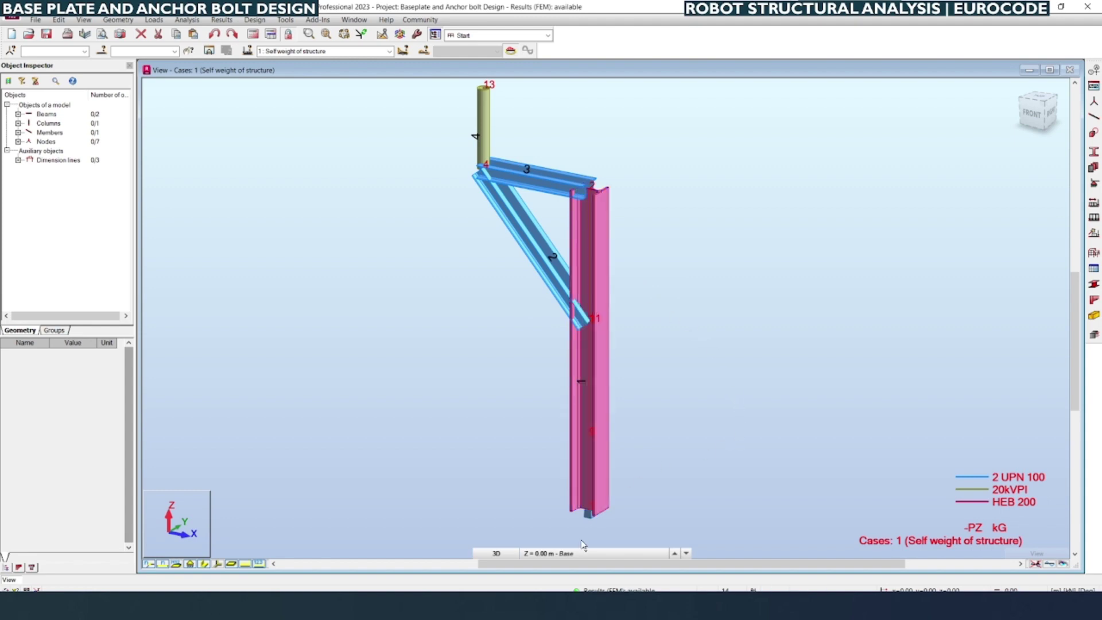
scroll(580, 538, up, 4)
scroll(581, 539, down, 3)
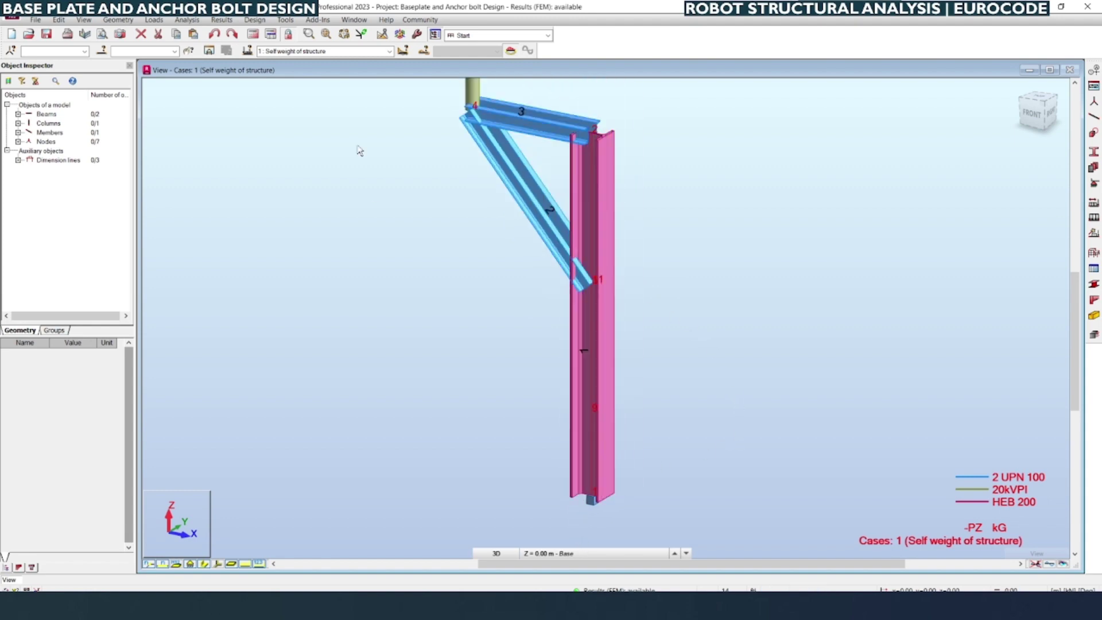
click(389, 51)
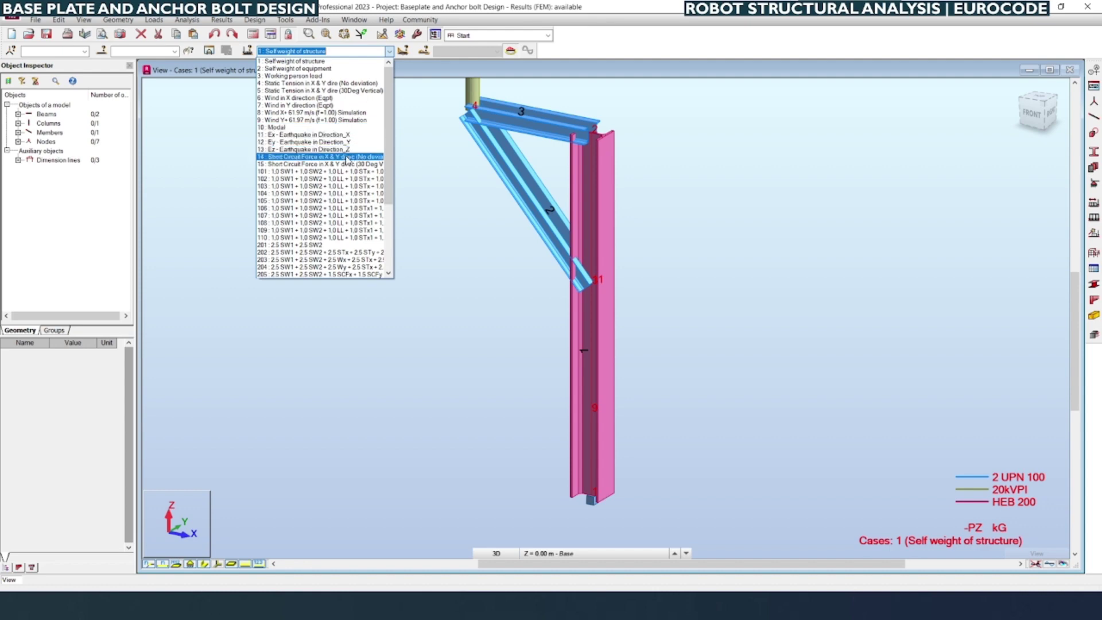
scroll(342, 221, down, 5)
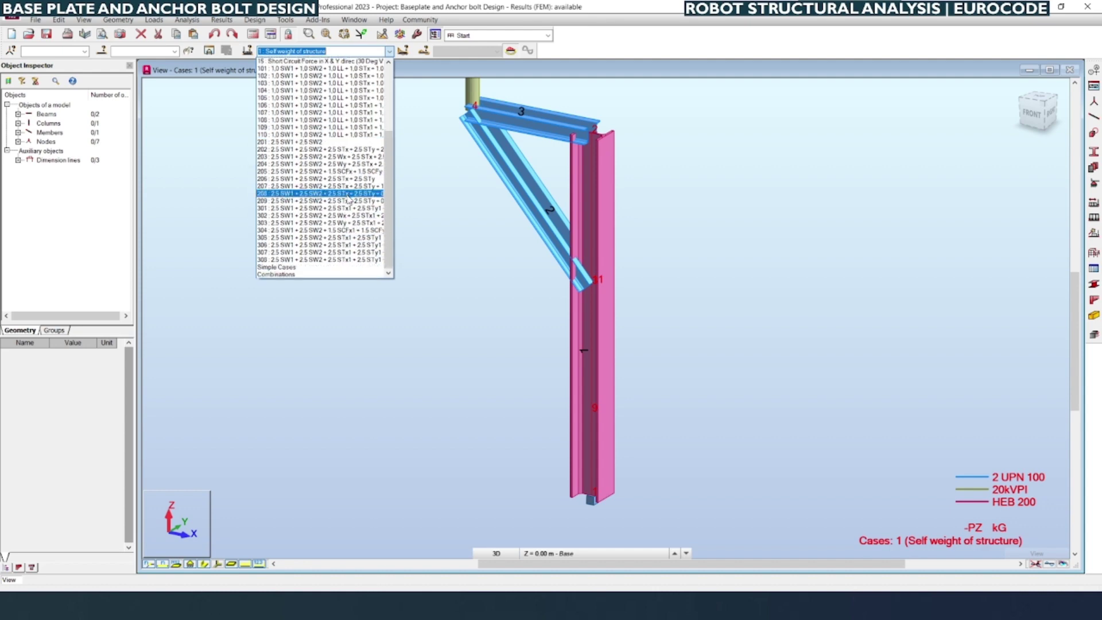
click(542, 257)
middle_drag(568, 326, 585, 366)
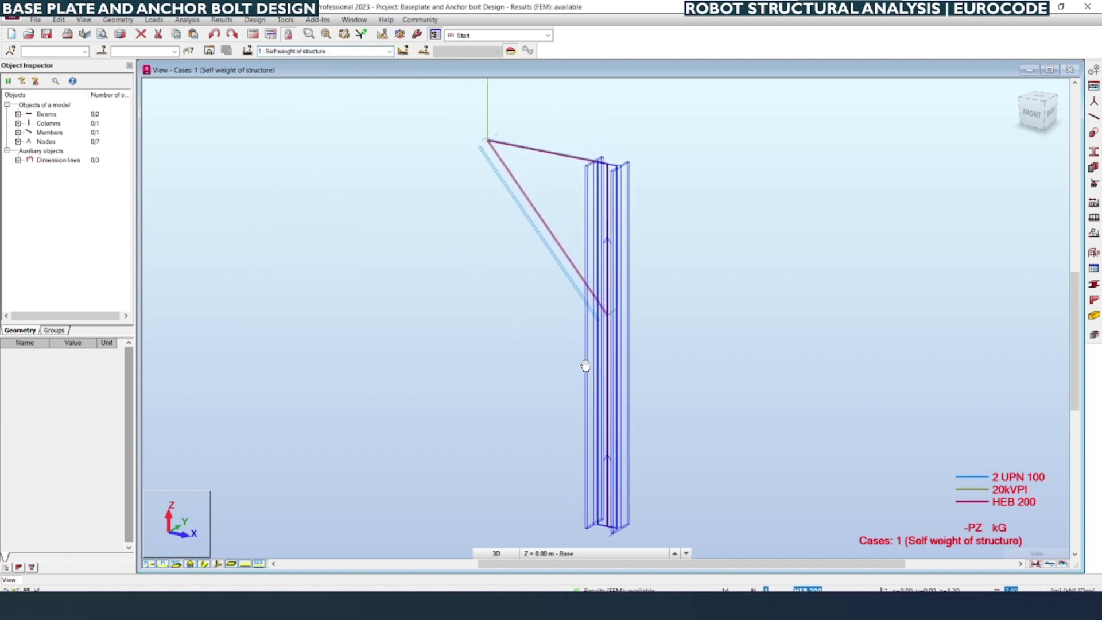
scroll(689, 307, down, 2)
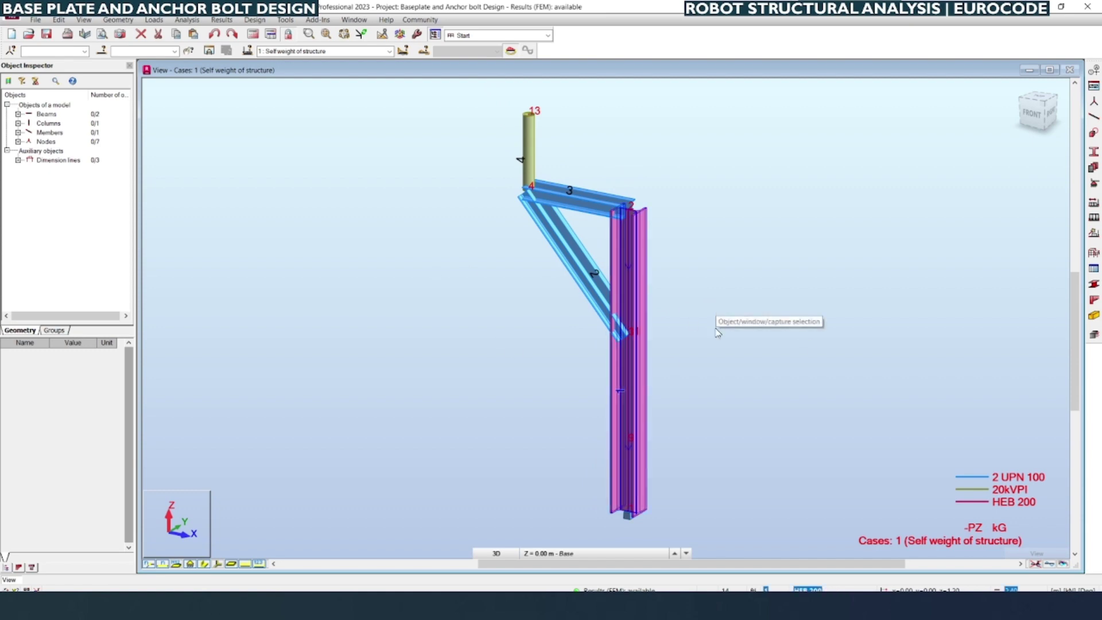
middle_drag(712, 428, 720, 435)
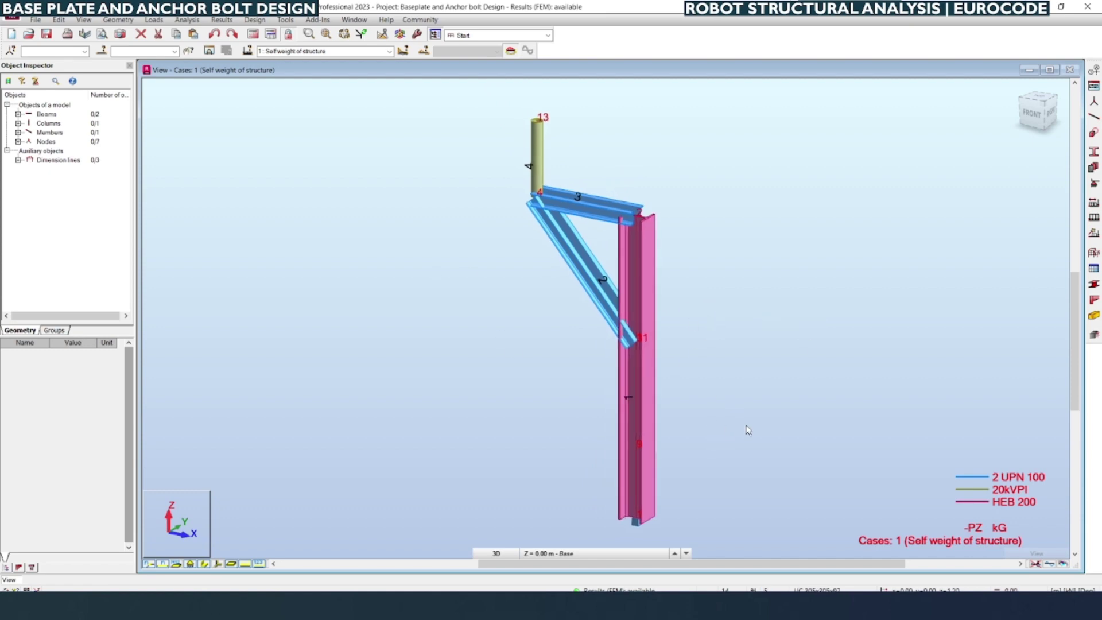
Step: Select the support node at the column base and open the reactions table
scroll(659, 523, up, 3)
middle_drag(653, 520, 620, 452)
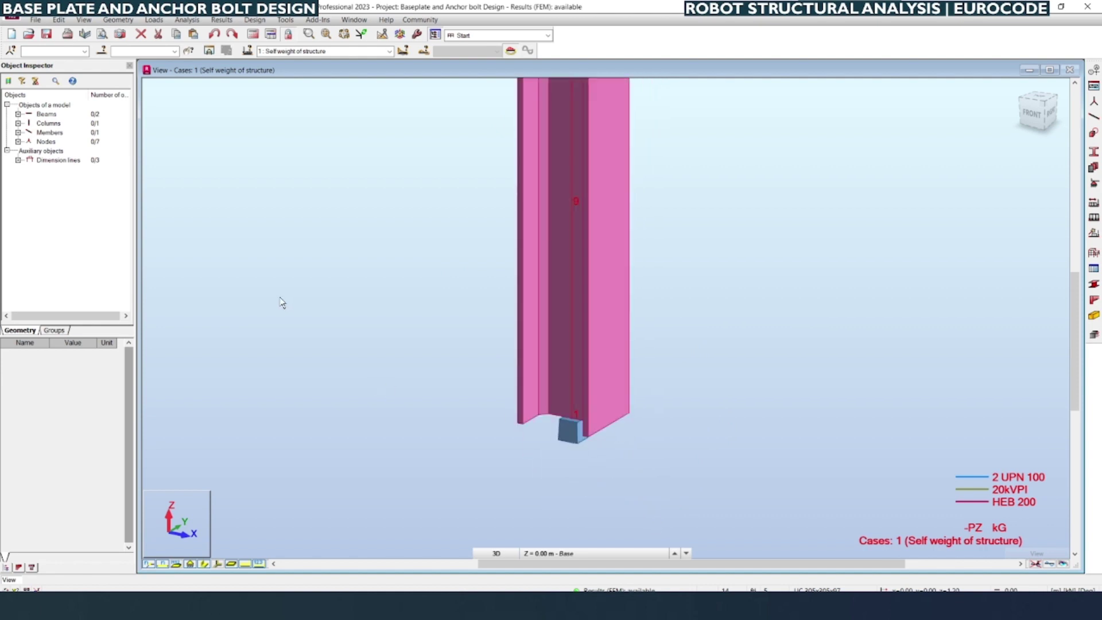
drag(273, 272, 860, 537)
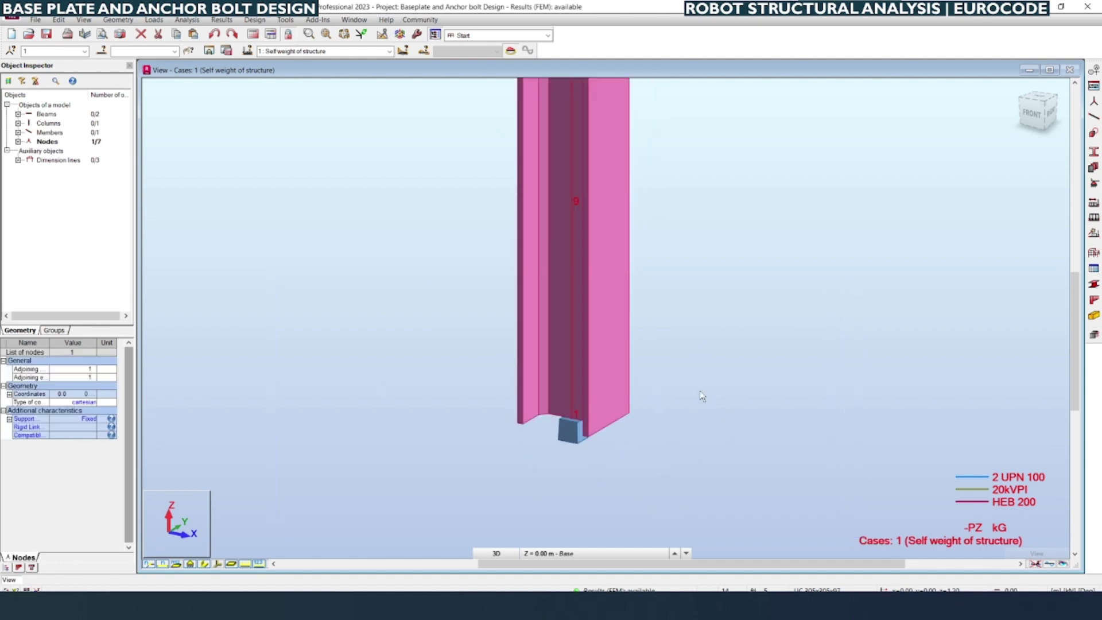
scroll(690, 386, down, 5)
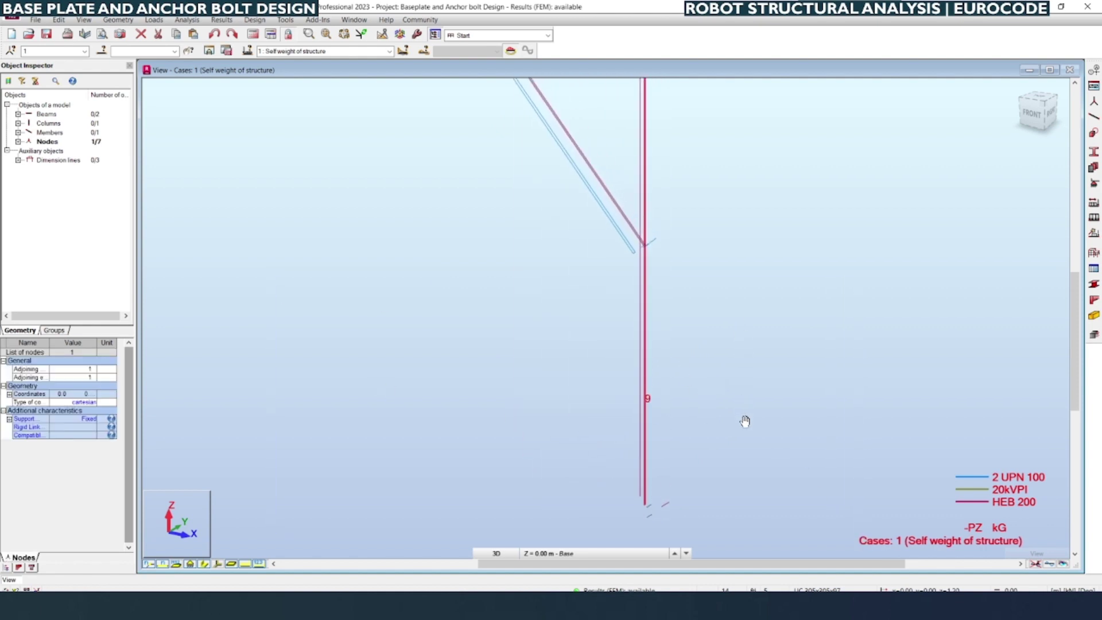
click(222, 20)
click(233, 89)
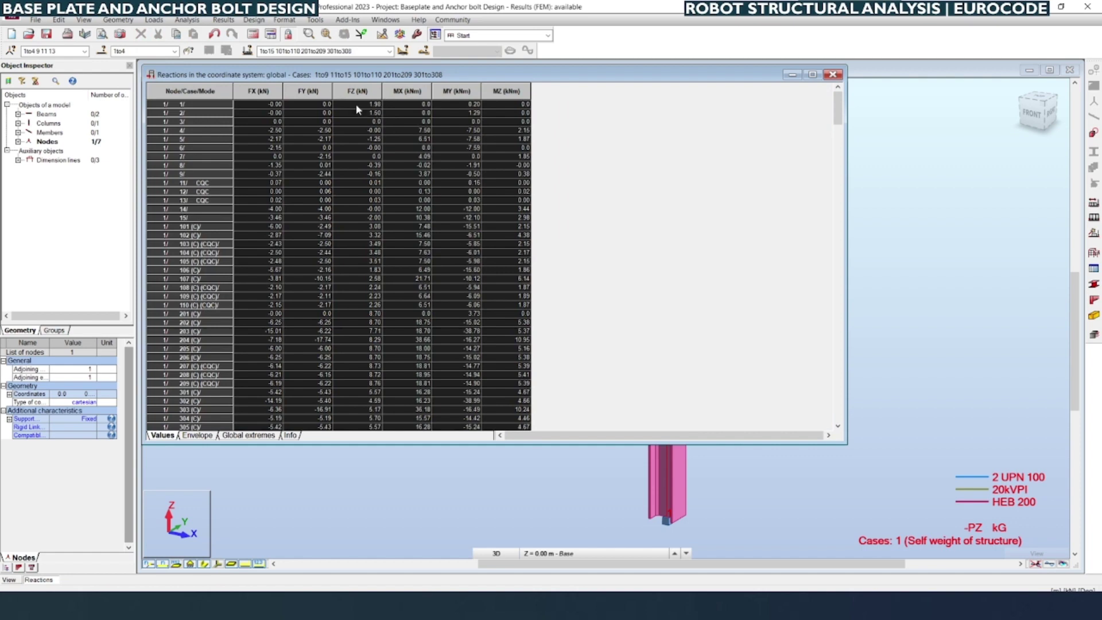
Step: Limit the reactions table to load combinations 201to209 and 301to308, and move the table clear of the case list
click(319, 51)
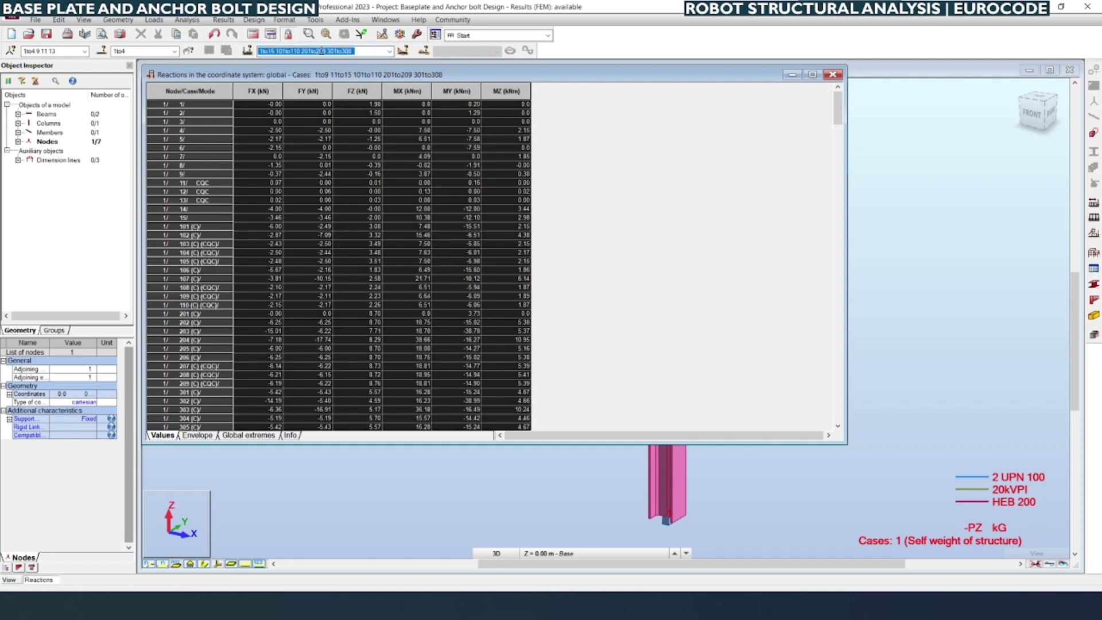
click(322, 51)
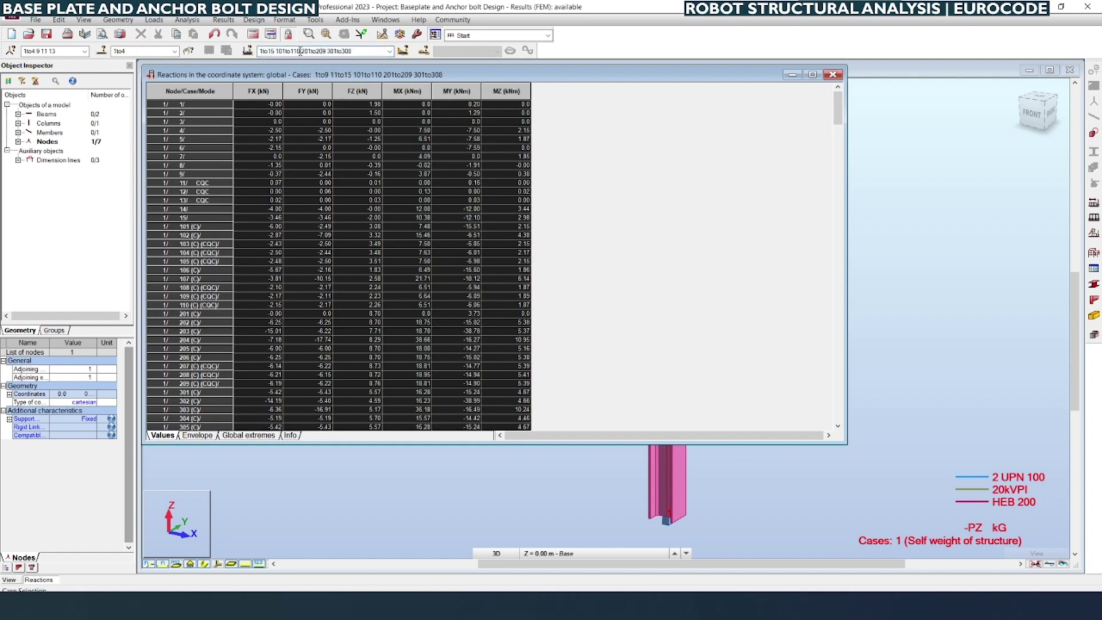
key(shift+Home)
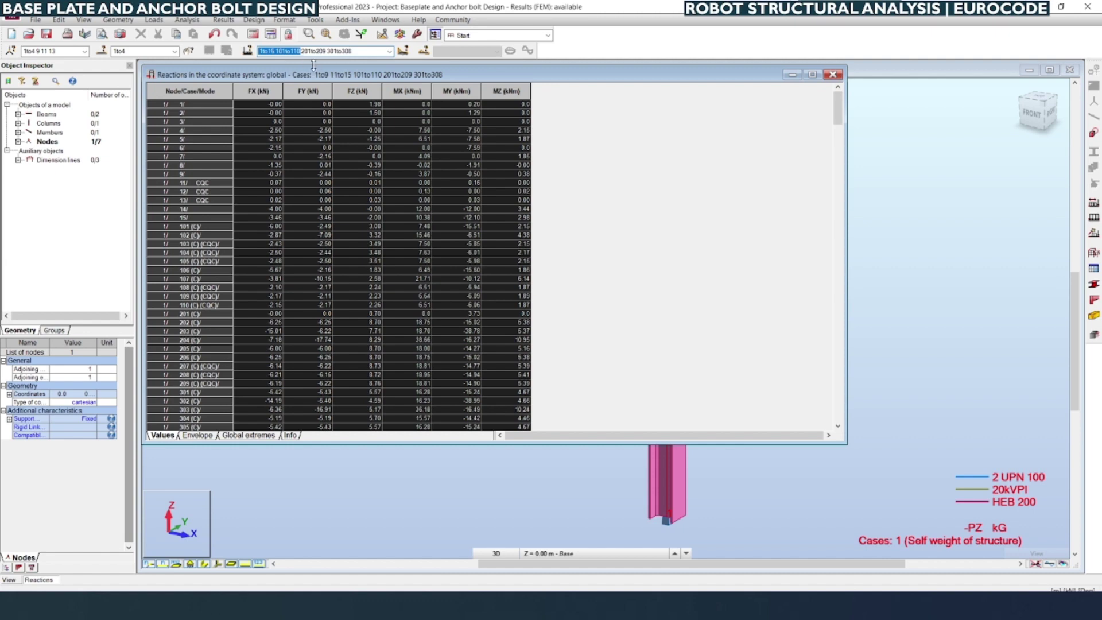
key(Delete)
key(Return)
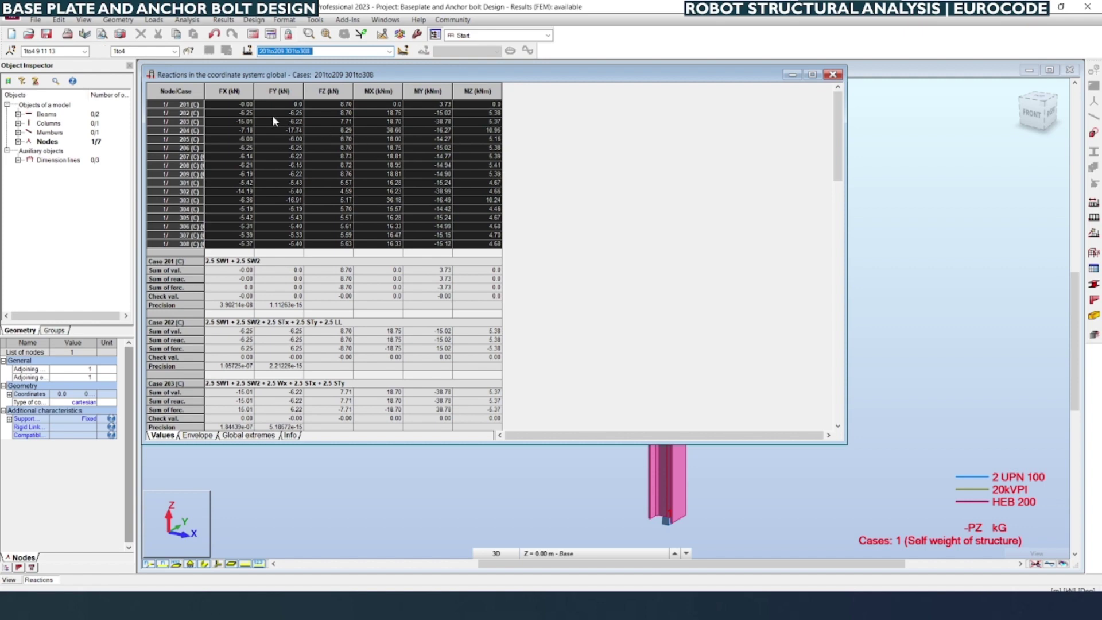
drag(253, 75, 305, 161)
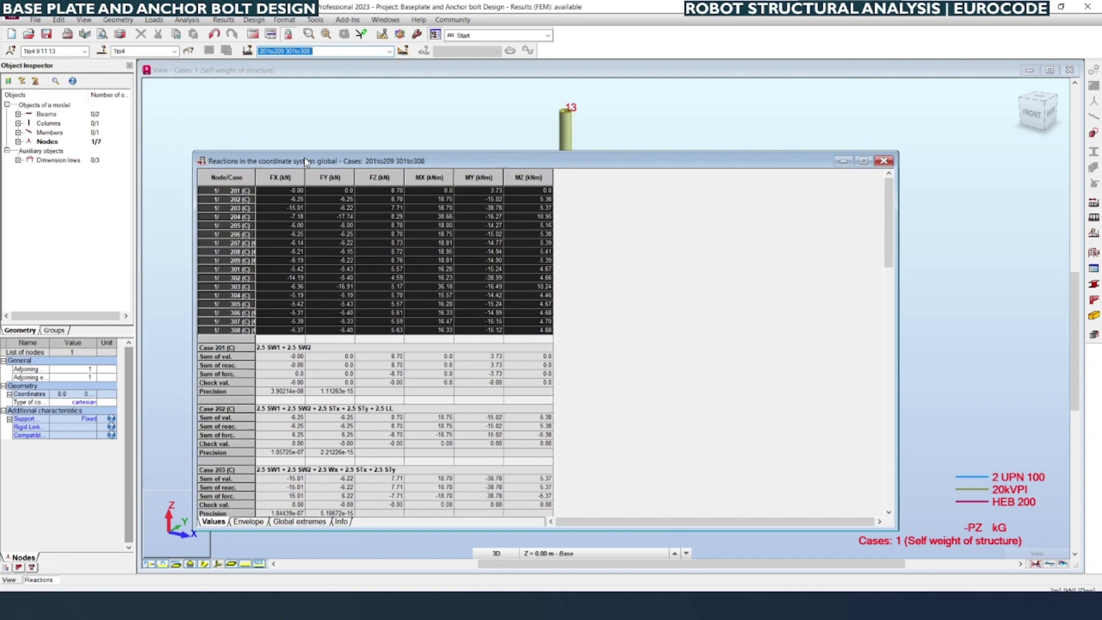
click(389, 51)
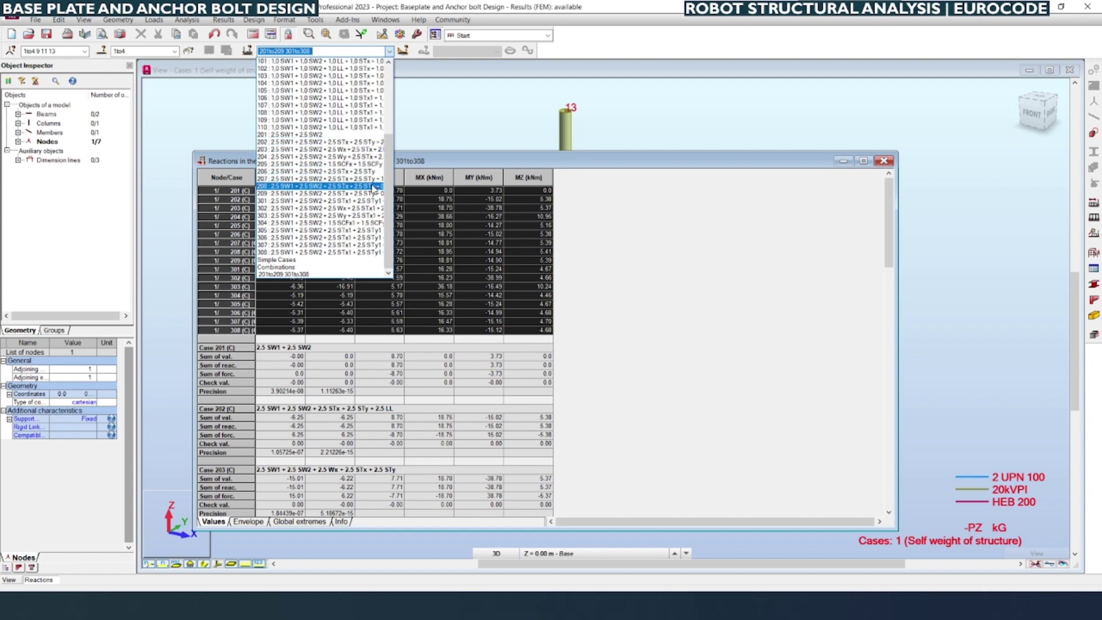
click(442, 161)
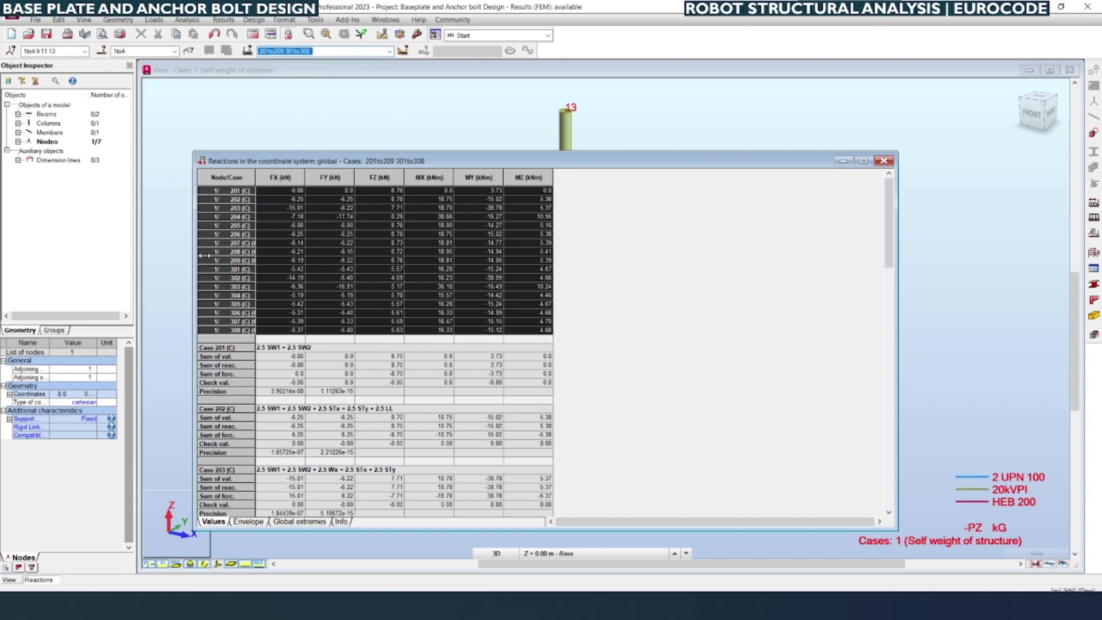
Step: Copy the filtered reaction rows and paste them into the Reactions sheet in Excel, starting at cell C6
right_click(226, 214)
click(256, 229)
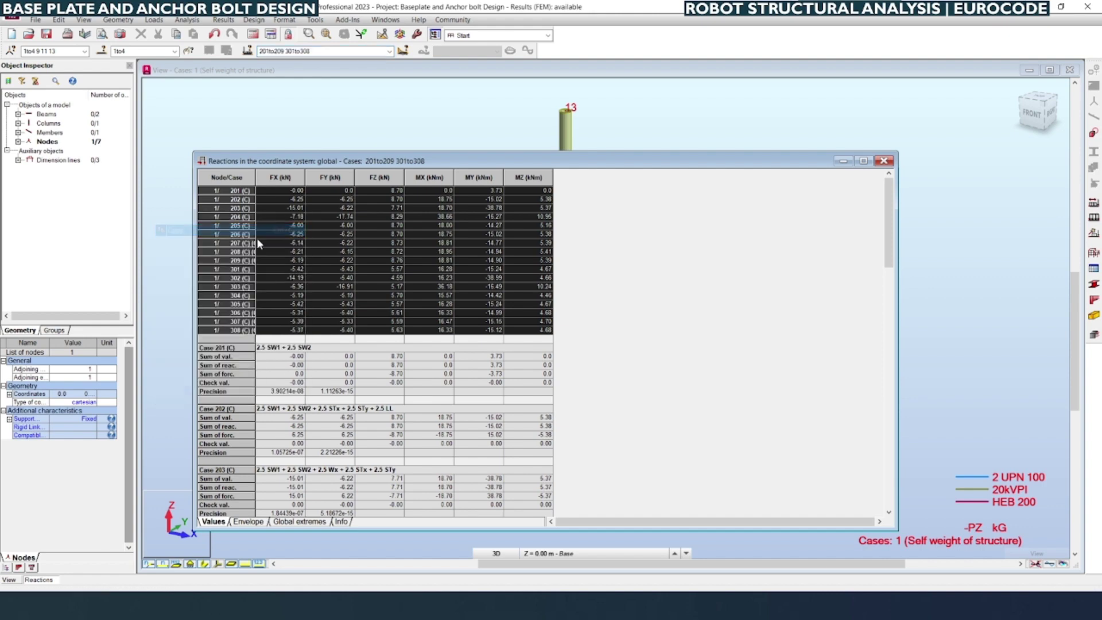
right_click(238, 221)
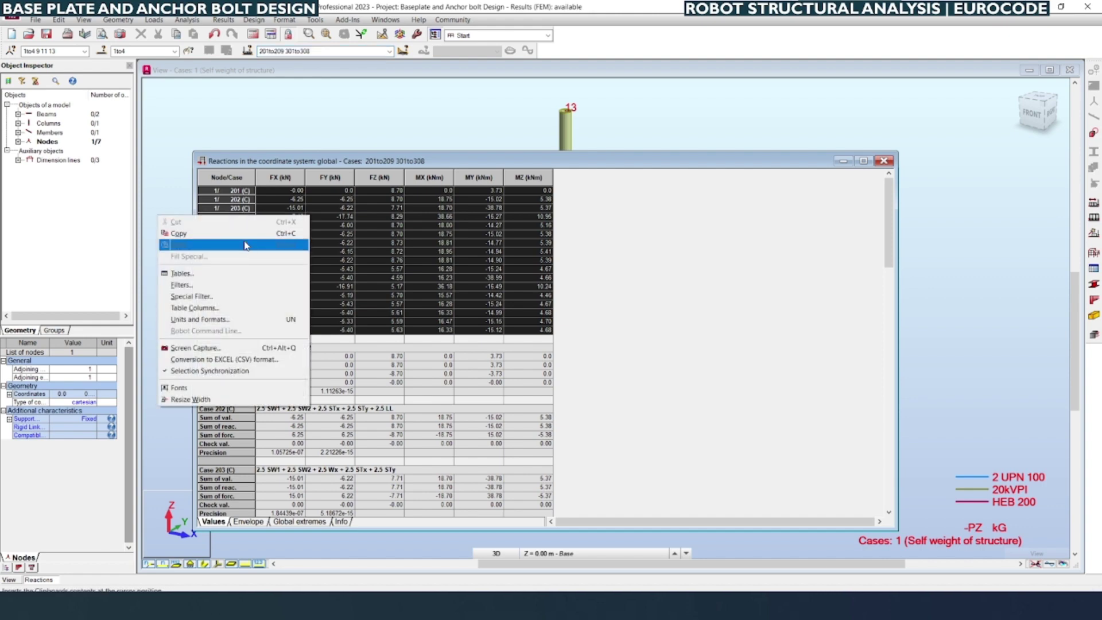
click(241, 242)
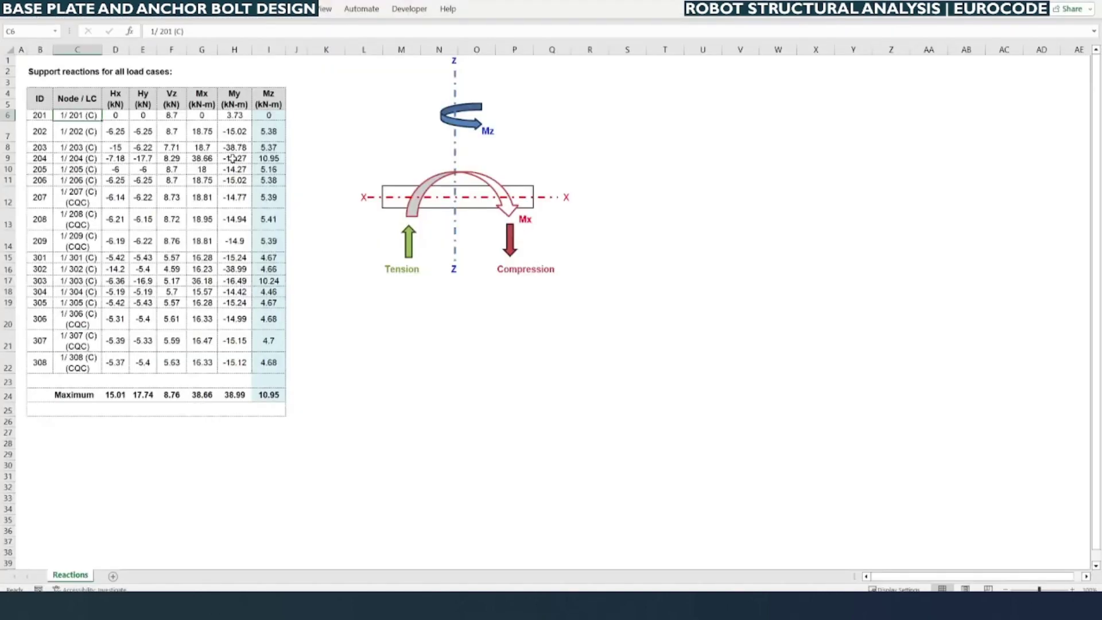
right_click(96, 118)
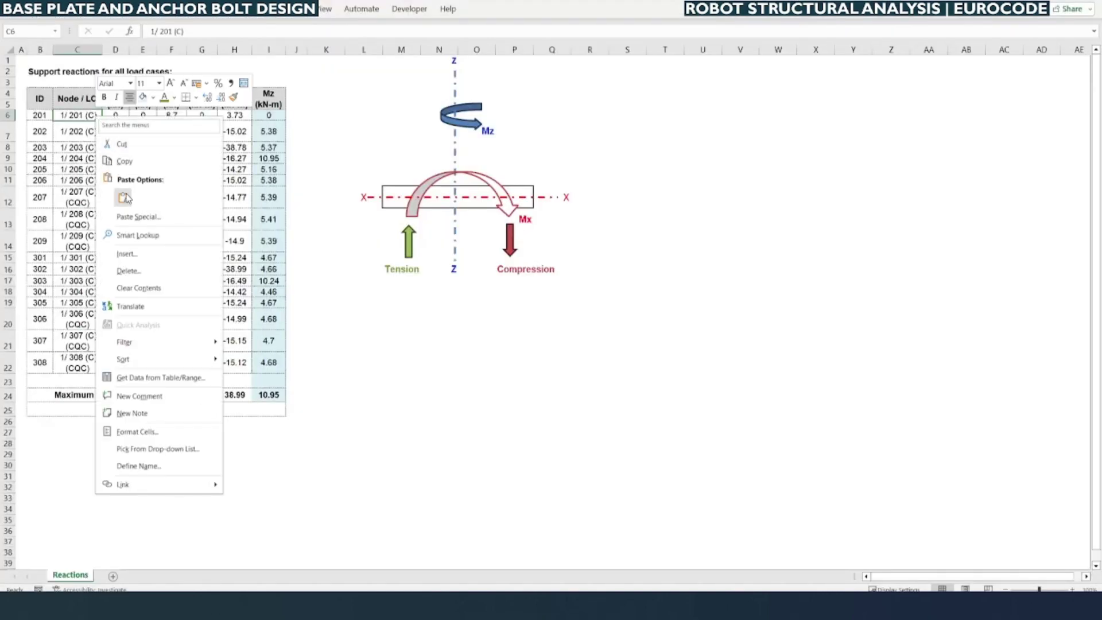
click(124, 198)
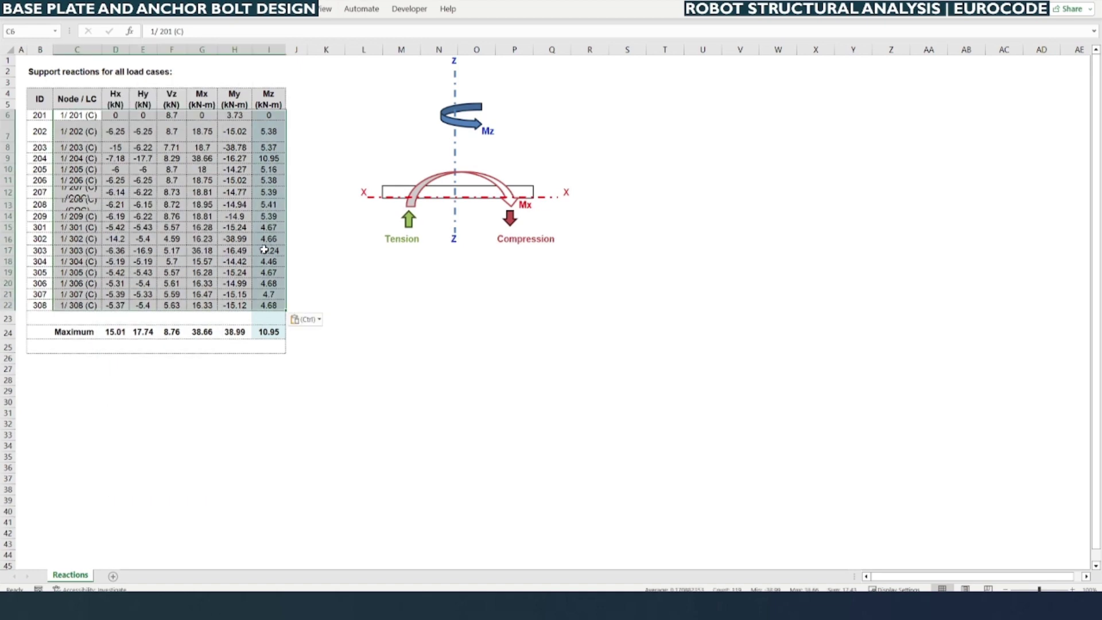
click(264, 251)
Step: Inspect the formulas in the Maximum row for Hx, Hy, Vz, Mx and My
double_click(115, 332)
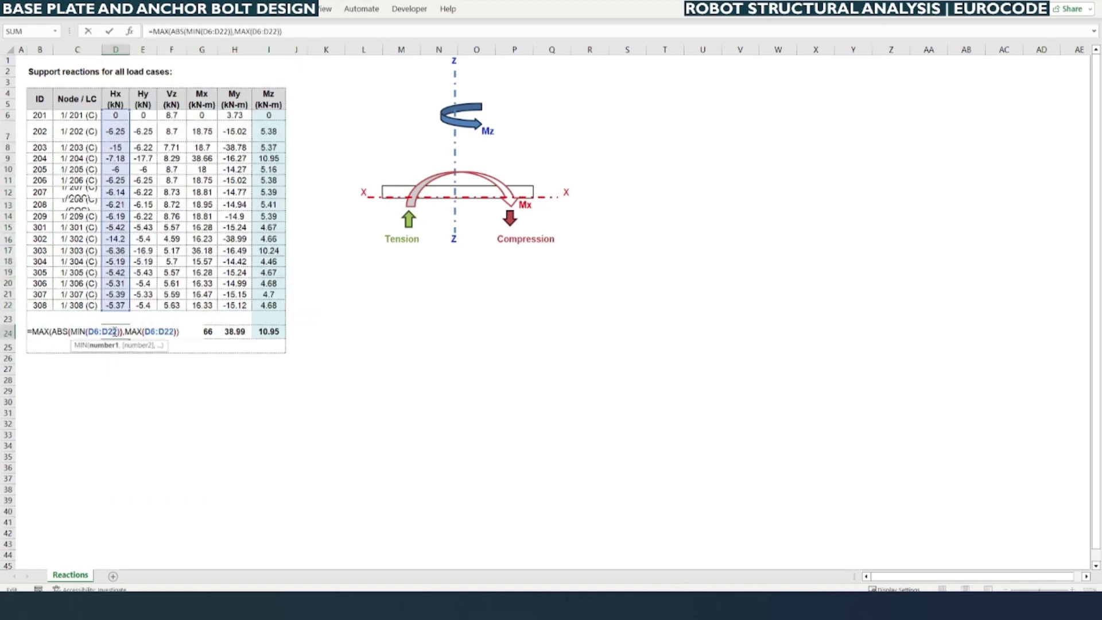
key(Escape)
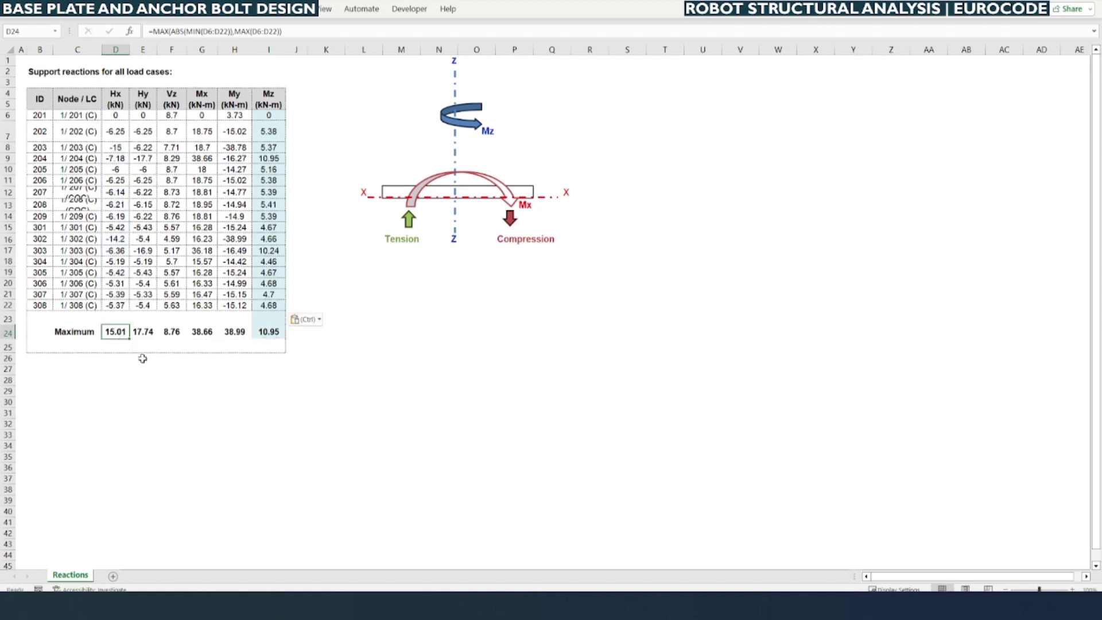
key(F2)
key(Escape)
click(146, 333)
click(182, 332)
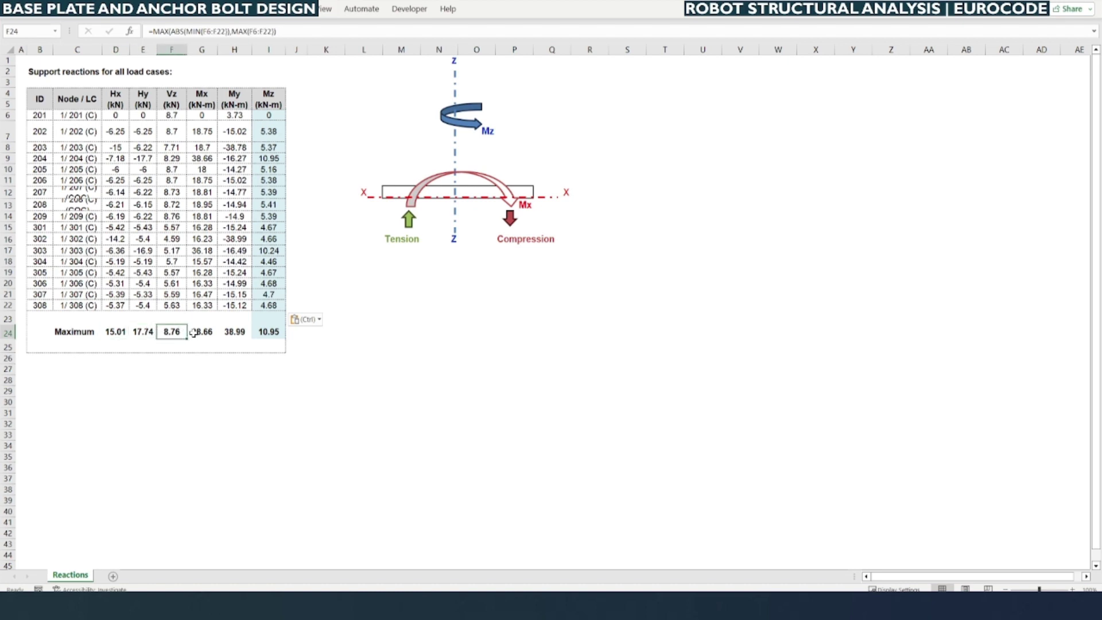
click(204, 332)
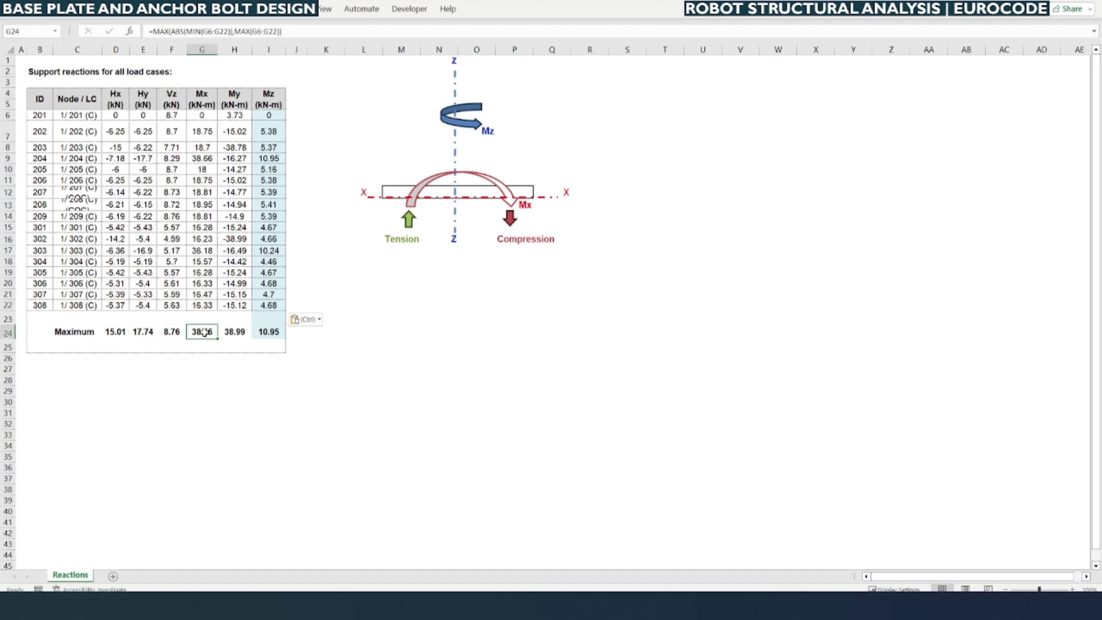
click(242, 333)
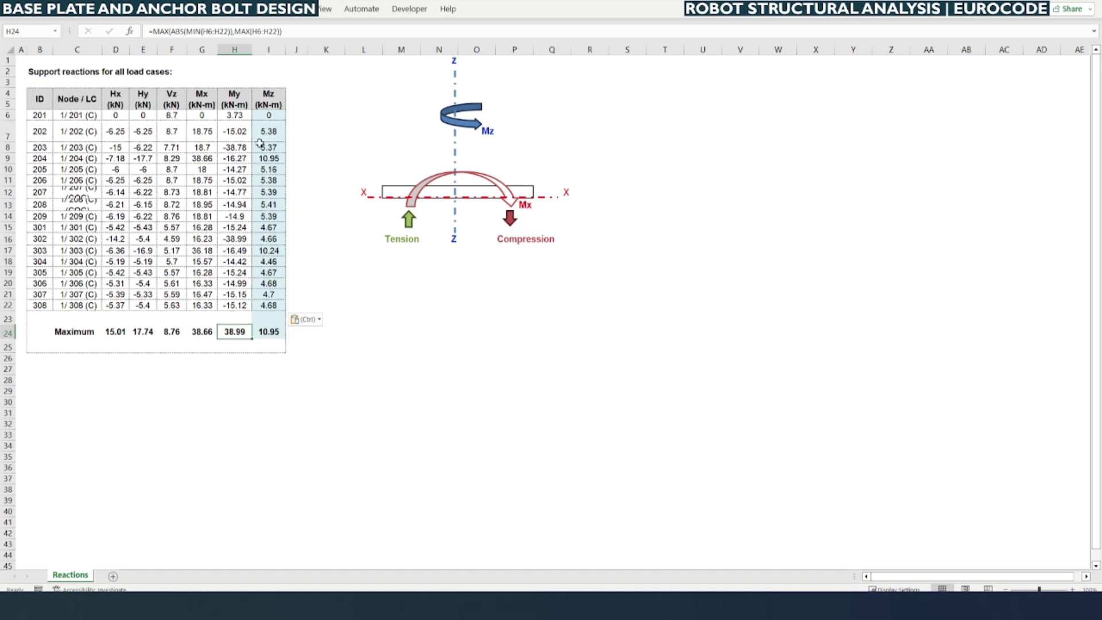
Step: Examine the Mz column and the base plate diagram with its X and Z axes, Mx and Mz moments, and tension and compression sides
drag(266, 99, 259, 350)
click(388, 293)
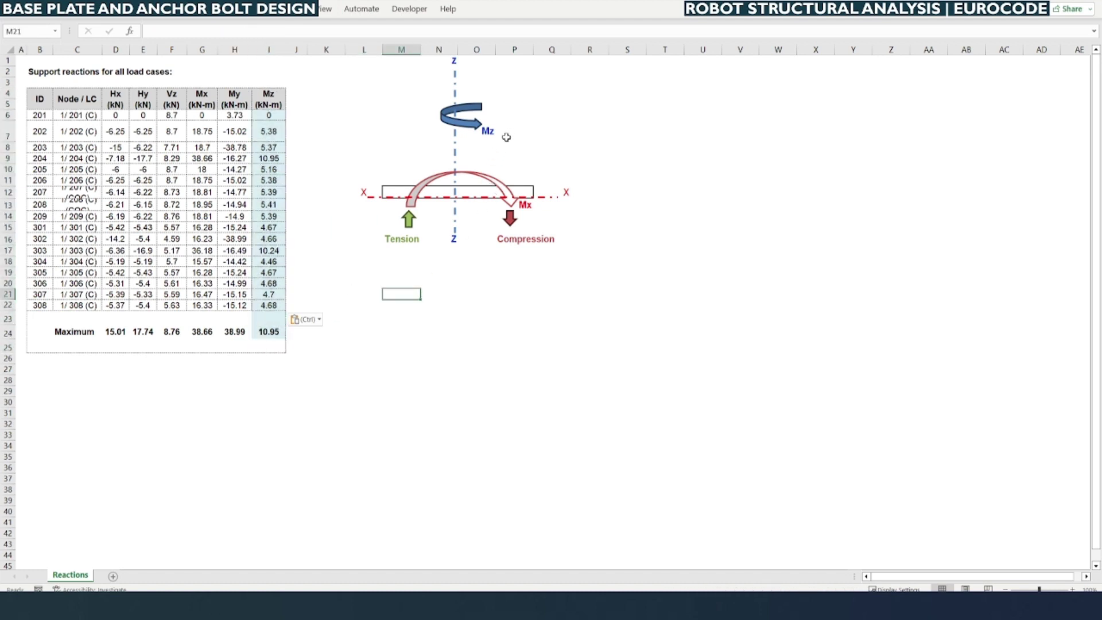
click(393, 190)
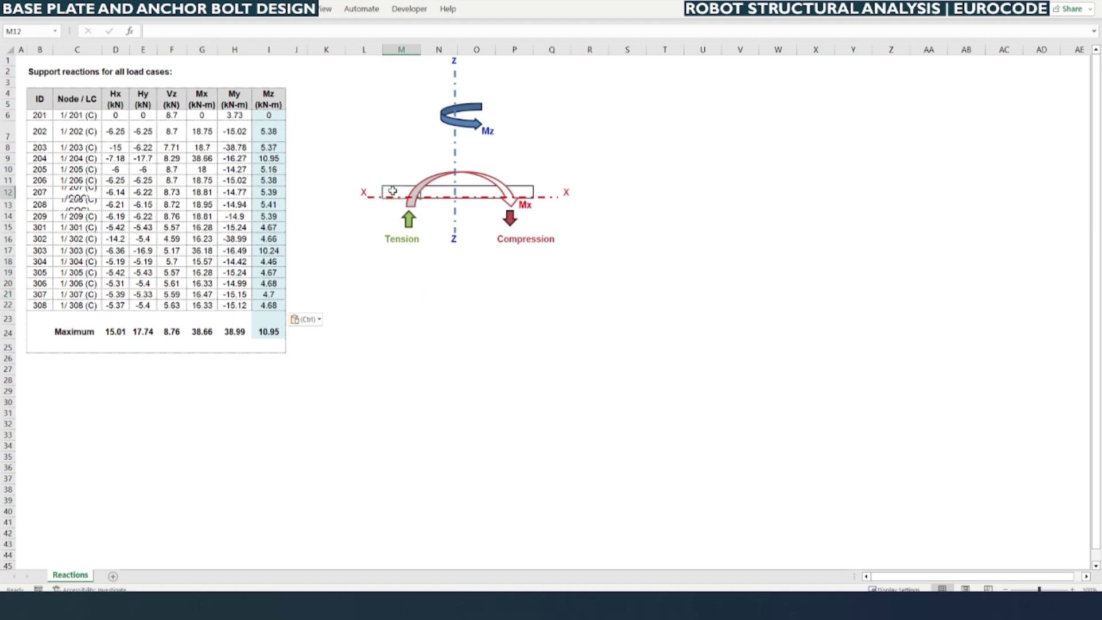
drag(392, 192, 525, 188)
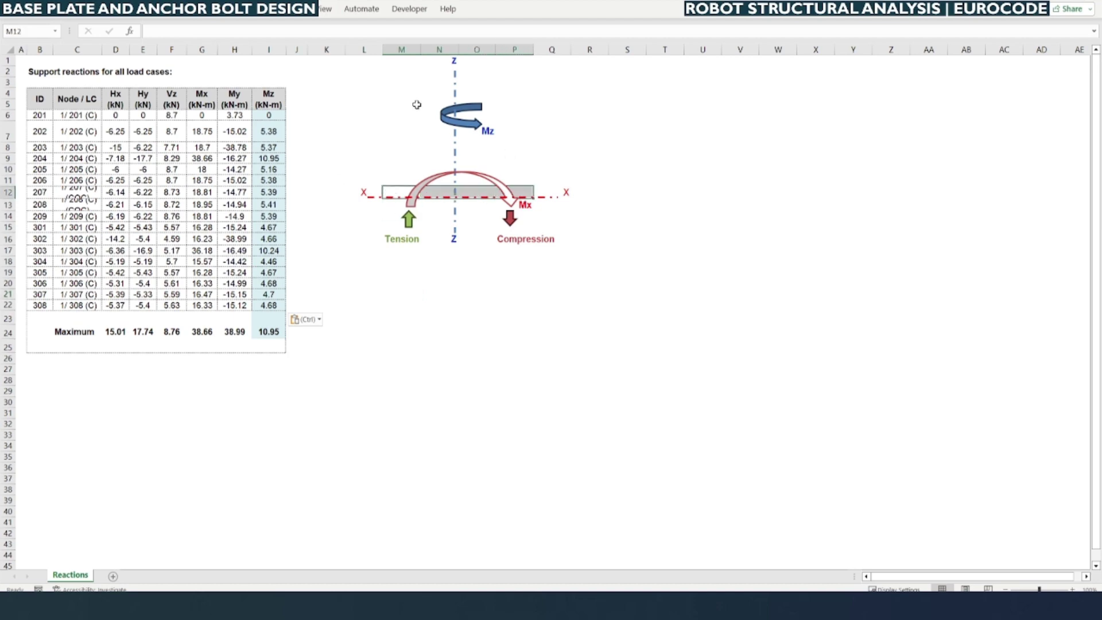
drag(445, 75, 446, 238)
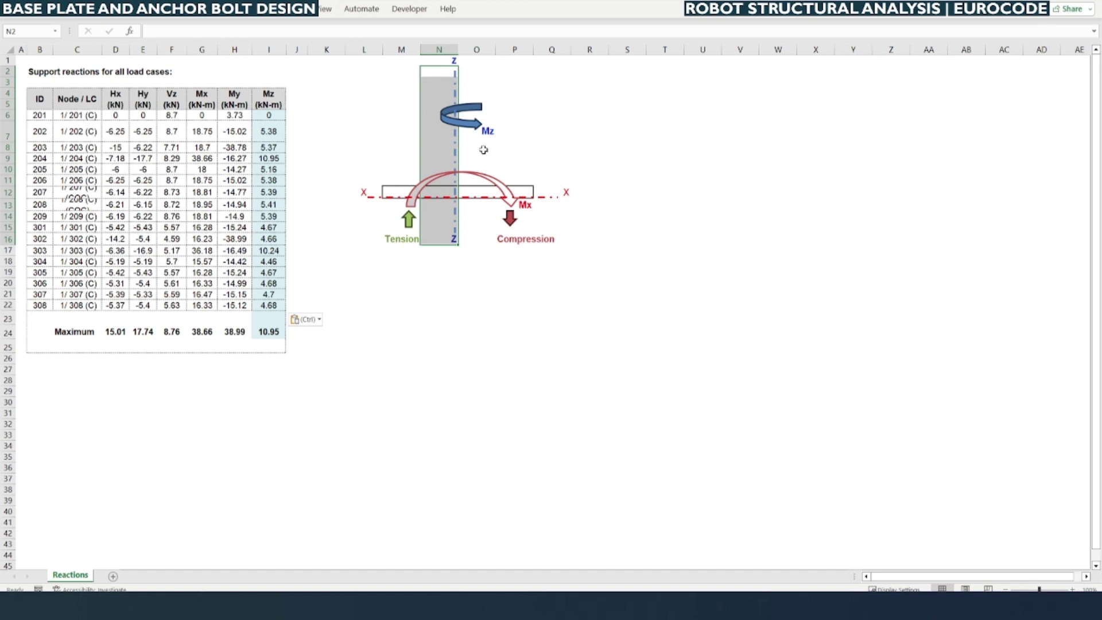
click(531, 191)
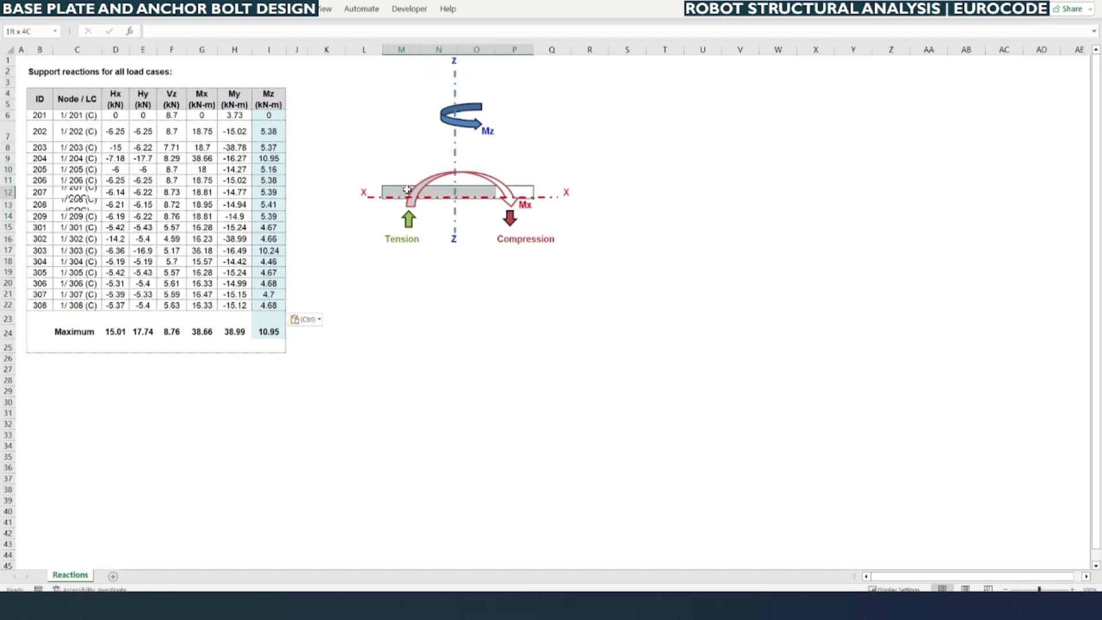
click(445, 260)
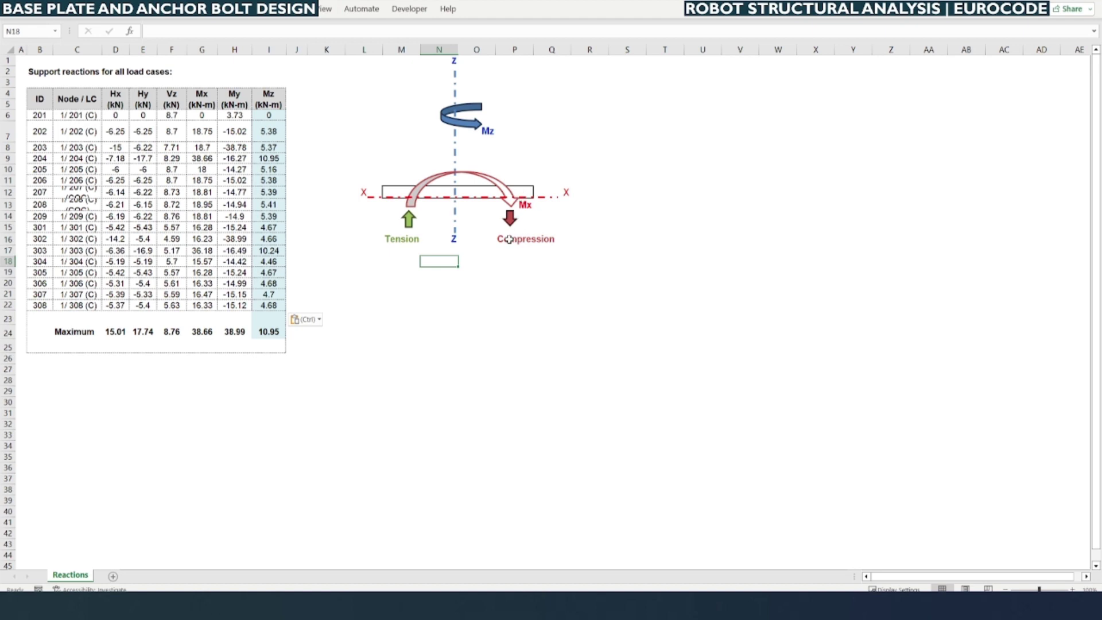
click(523, 205)
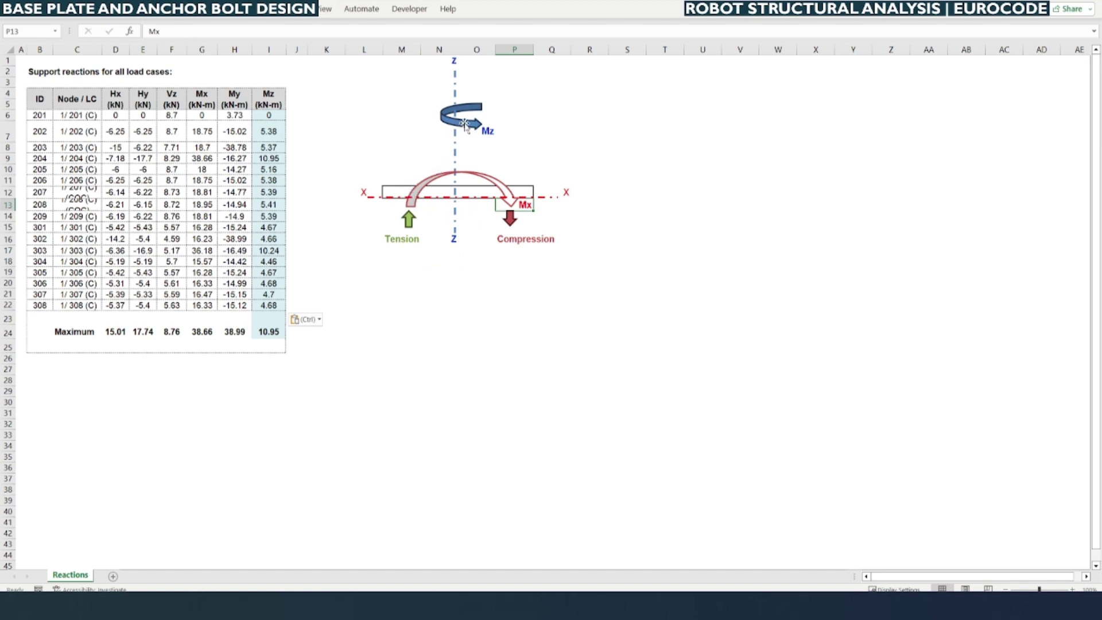
Step: Compare the Mz reaction values for all load combinations with the moment about the vertical Z axis in the base plate diagram
drag(270, 116, 271, 337)
click(476, 148)
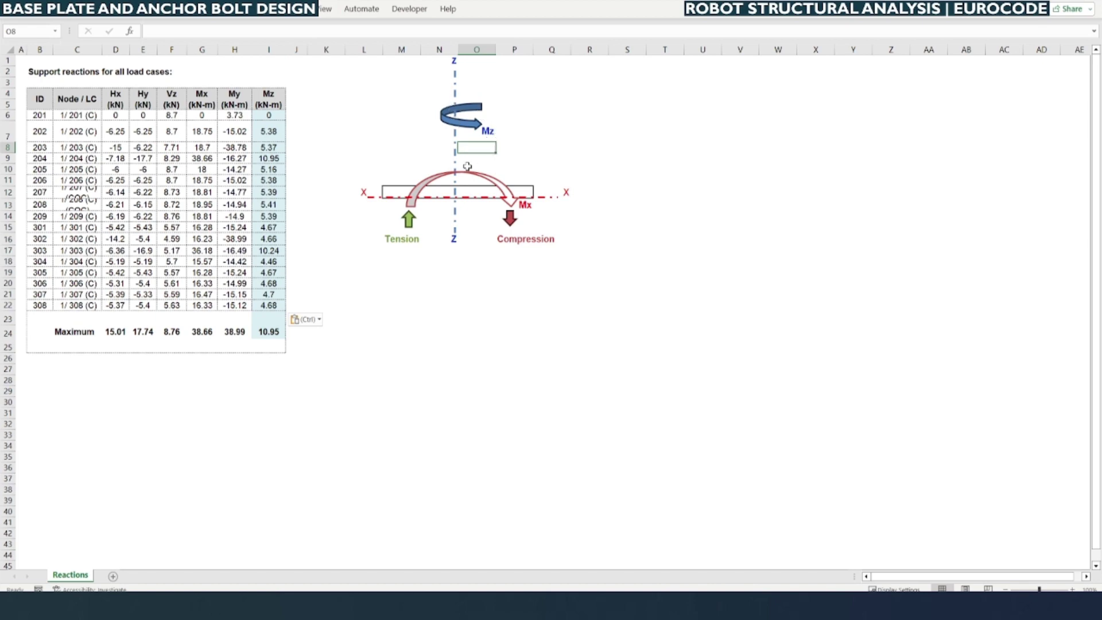
click(246, 413)
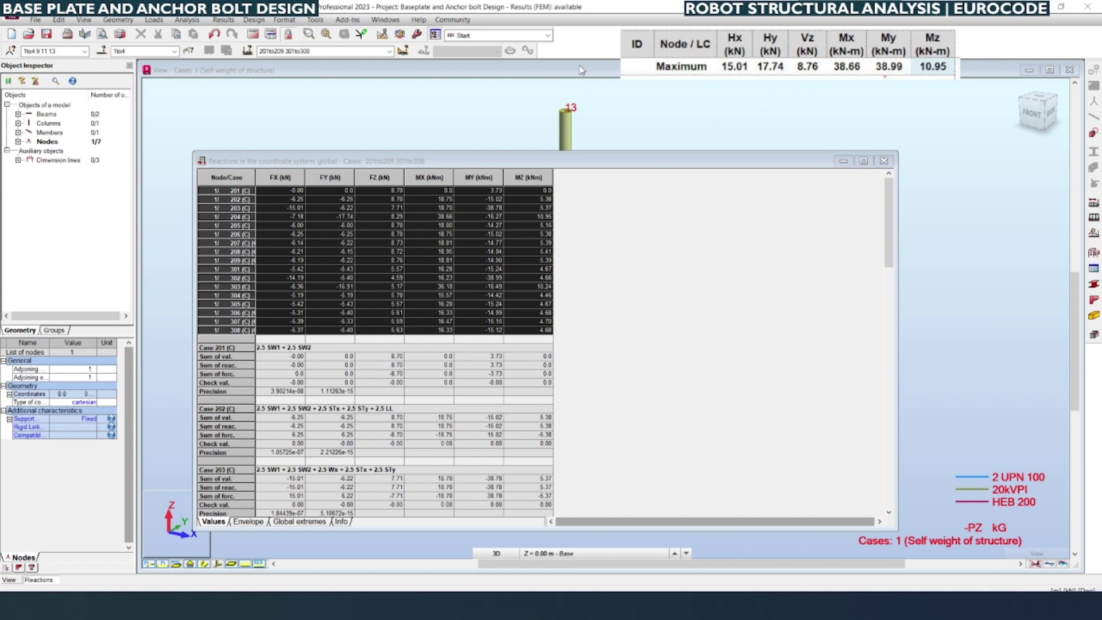
Step: Switch to Robot Structural Analysis, close the reactions table and open Steel Connections Design
click(784, 209)
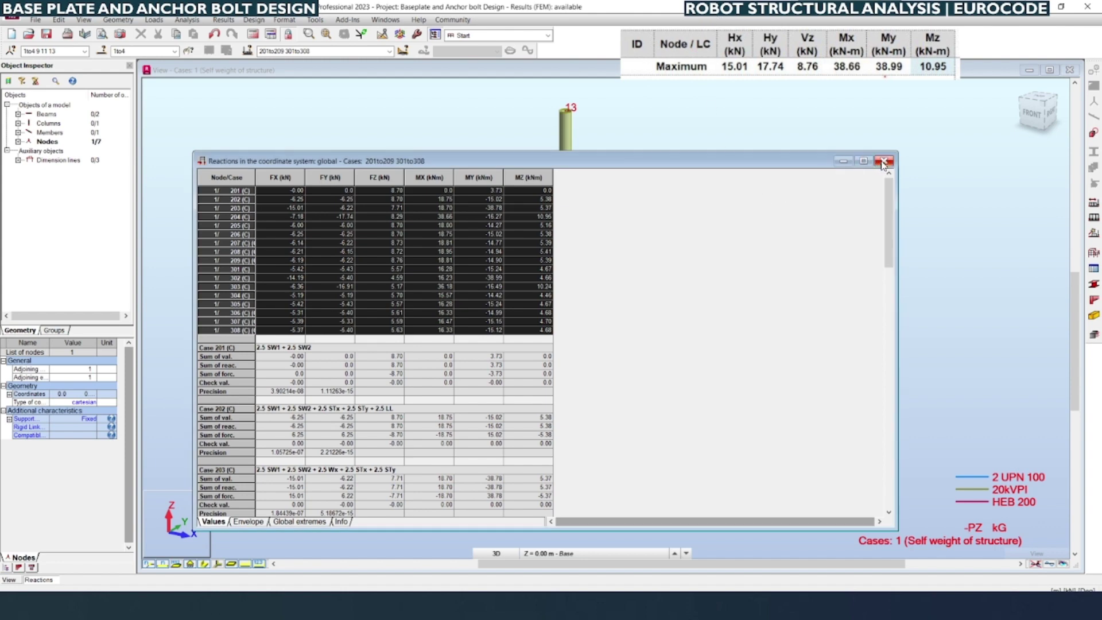
click(848, 162)
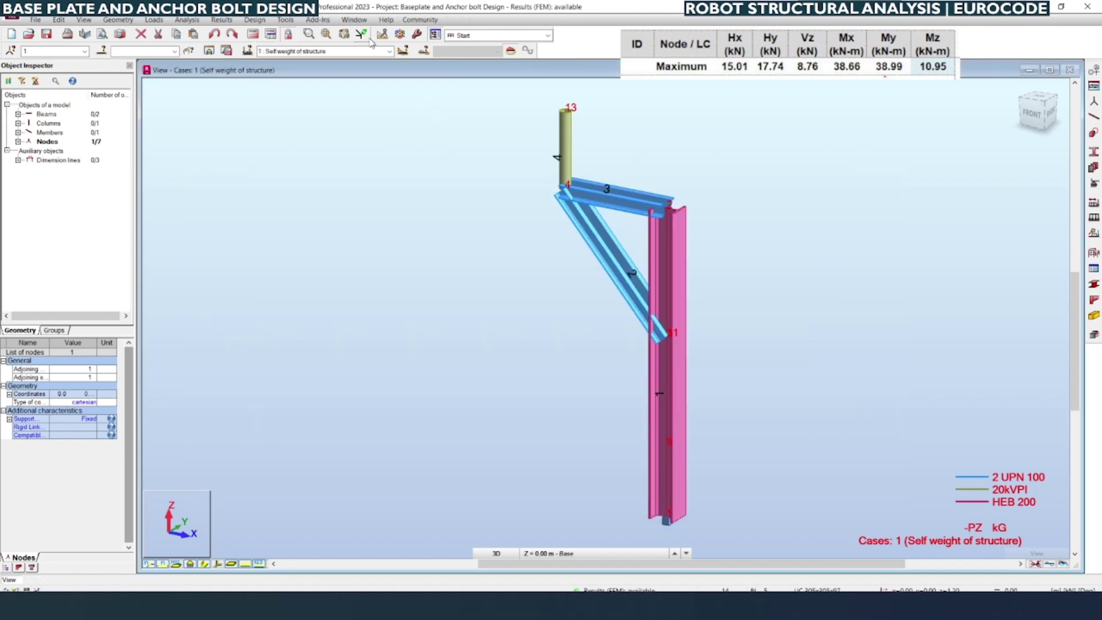
click(547, 35)
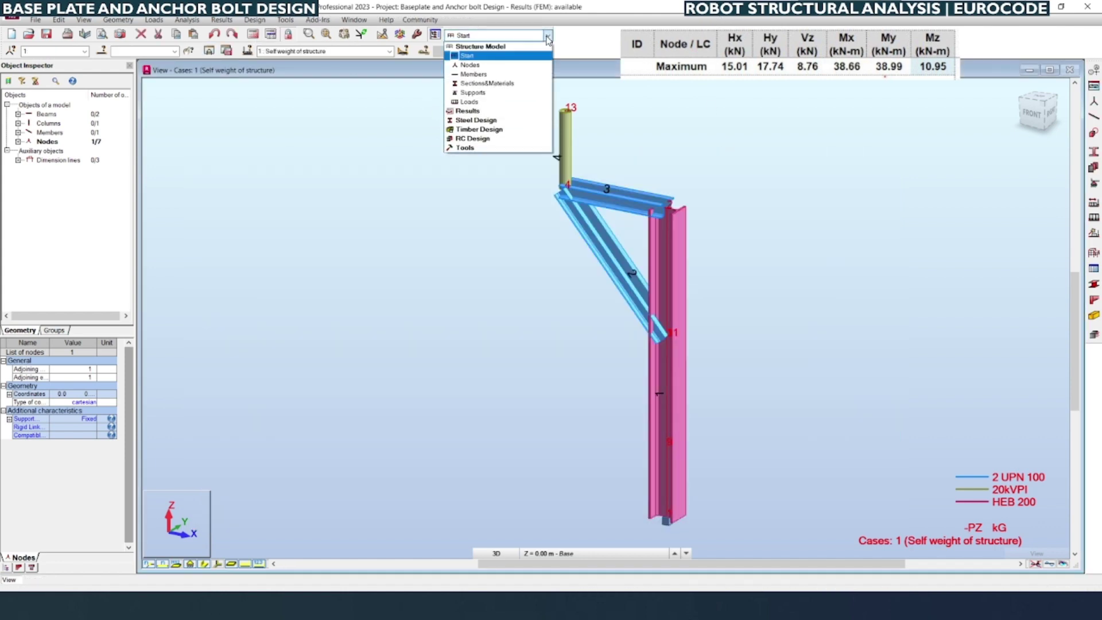
click(262, 20)
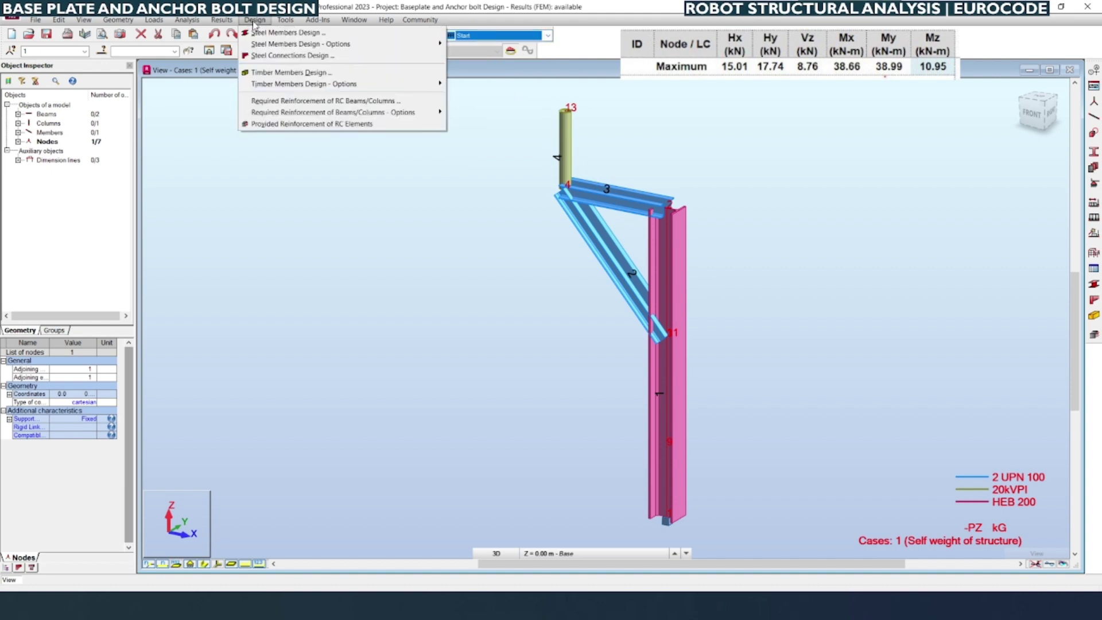
click(266, 56)
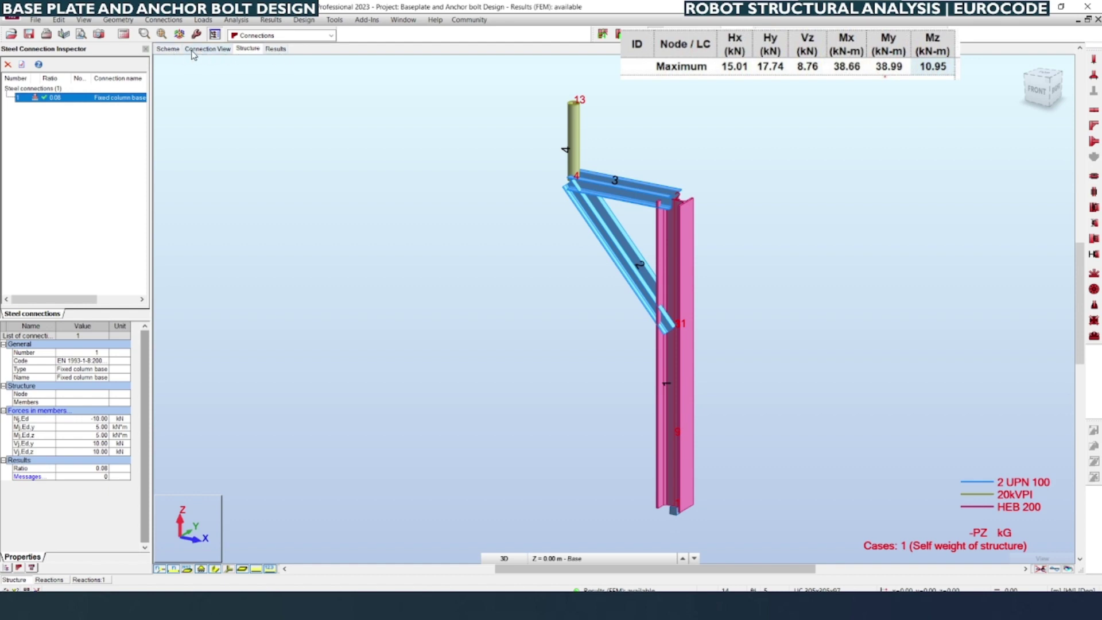
Step: Review the existing fixed column base connection in its scheme, structure and results views
click(173, 49)
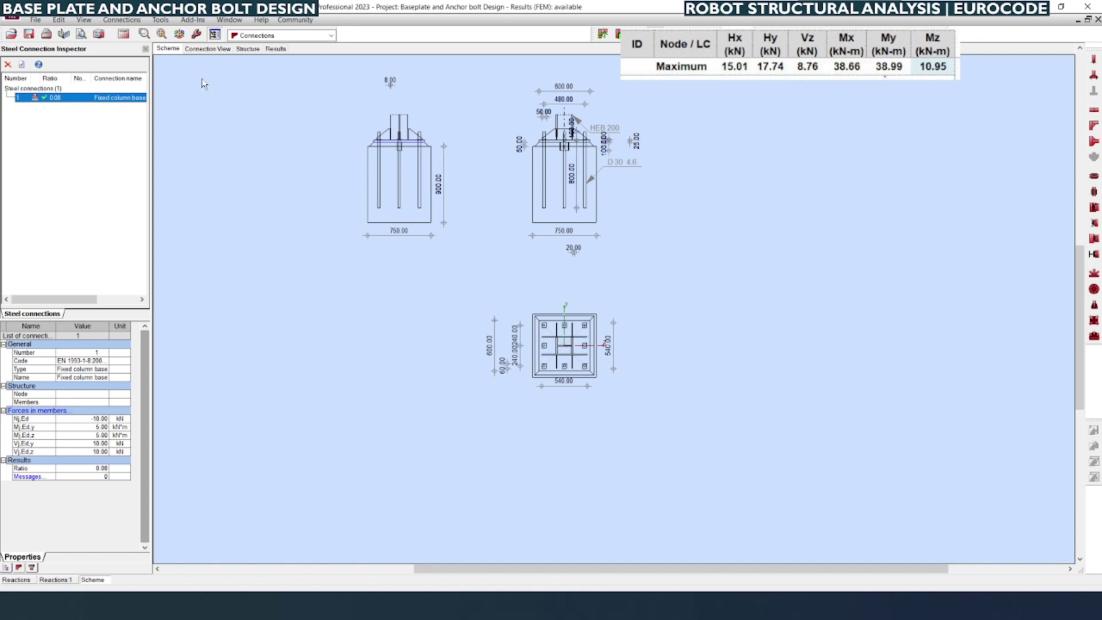
click(205, 50)
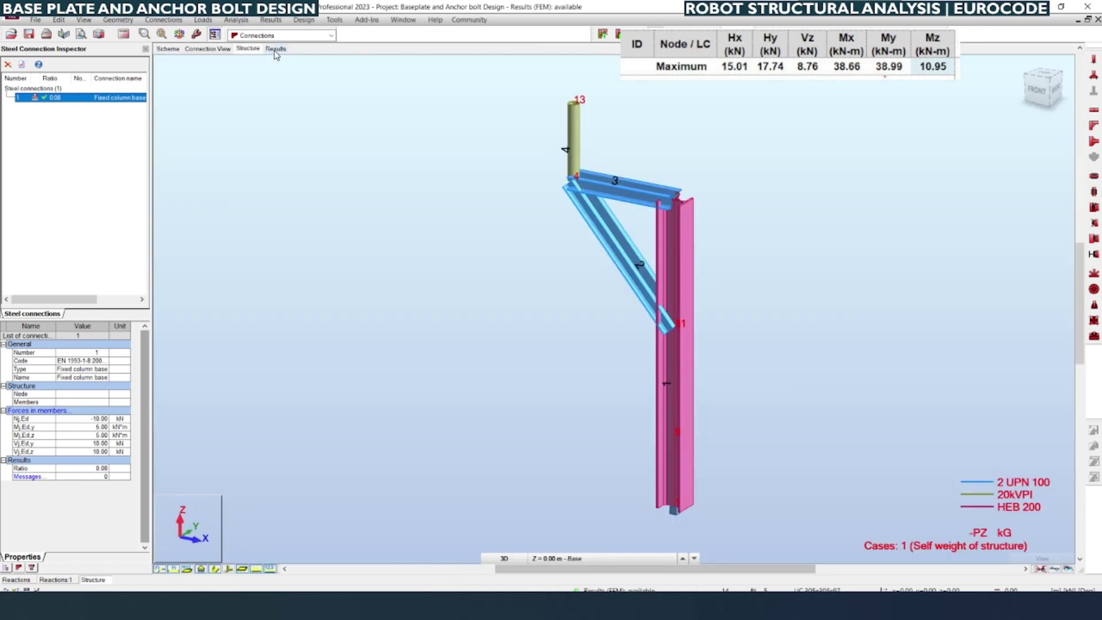
click(275, 48)
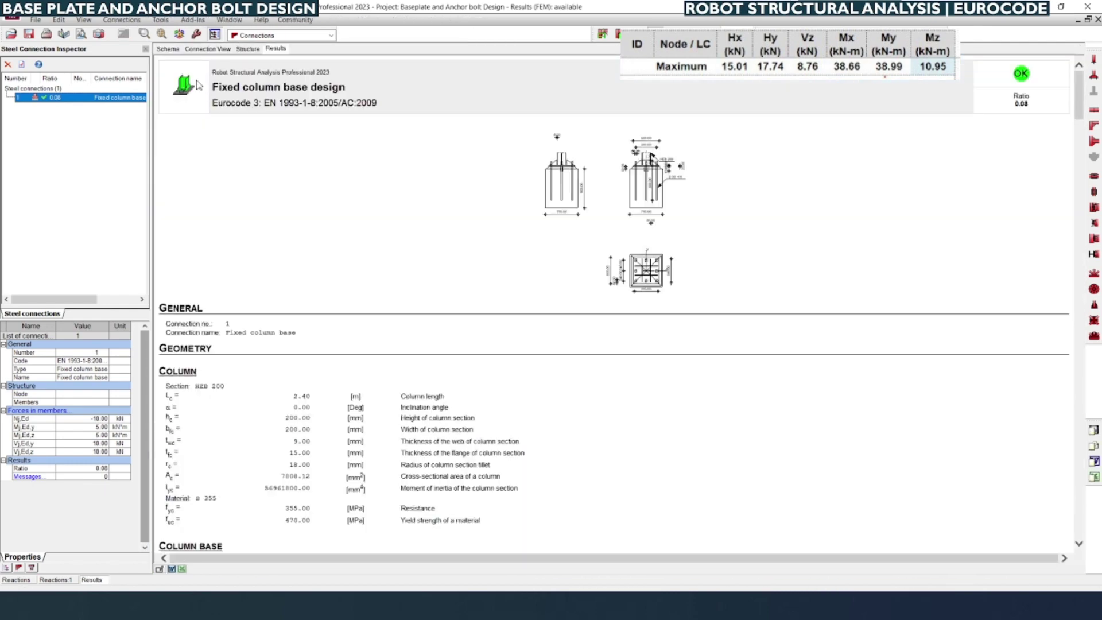
click(168, 48)
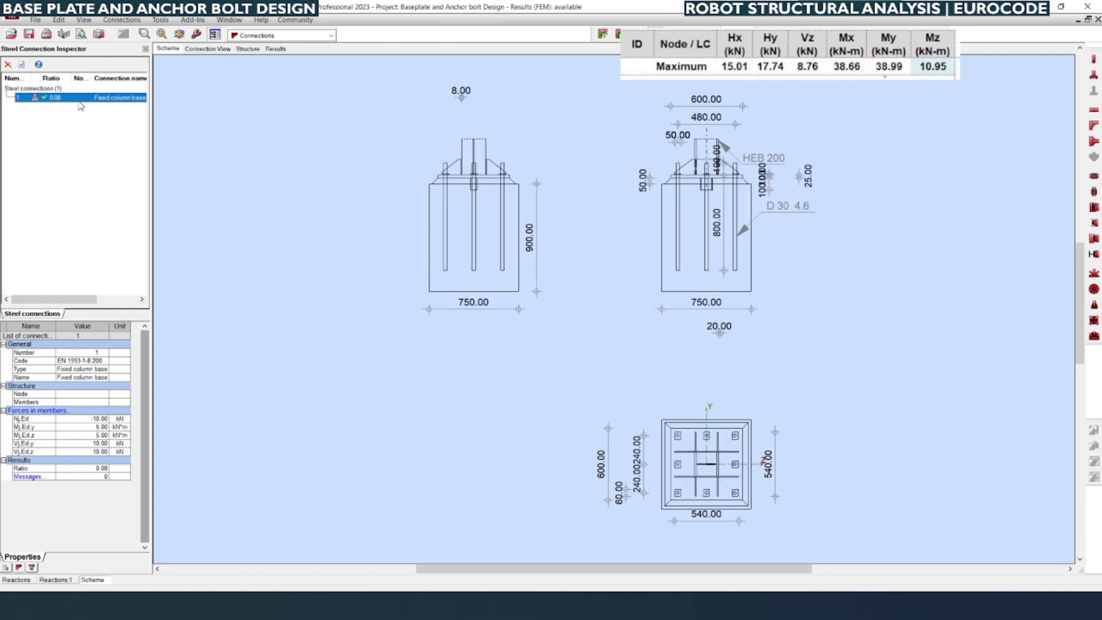
Step: Replace the existing fixed column base connection with a new one and open its definition for editing
key(Delete)
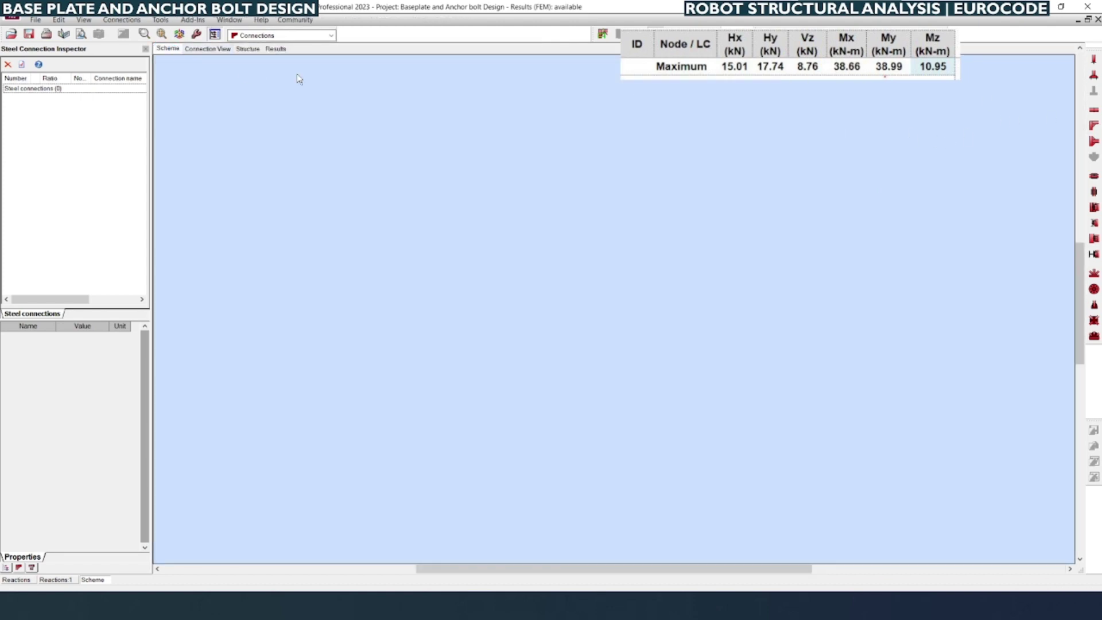
click(1093, 76)
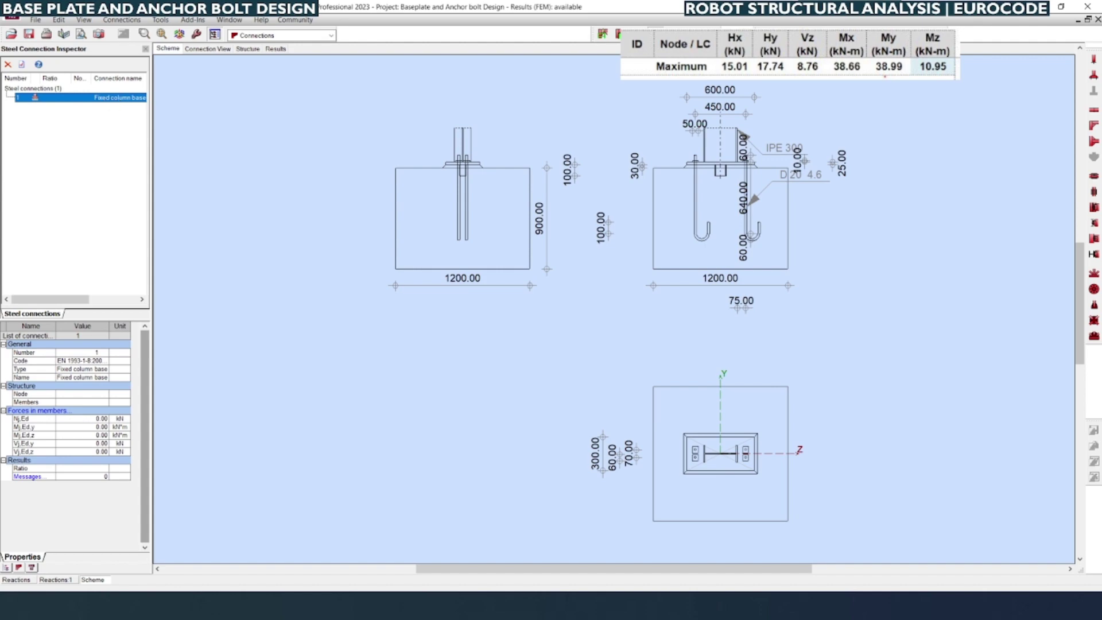
double_click(118, 97)
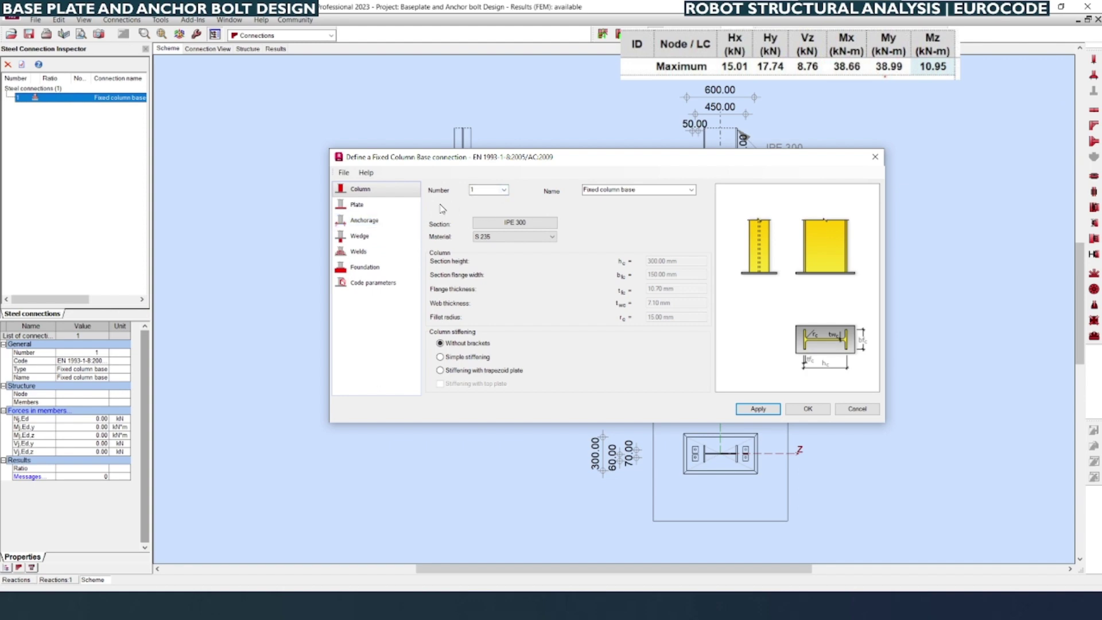
Step: Set the column section of the fixed column base to HEB 200 and its material to S 355
click(248, 49)
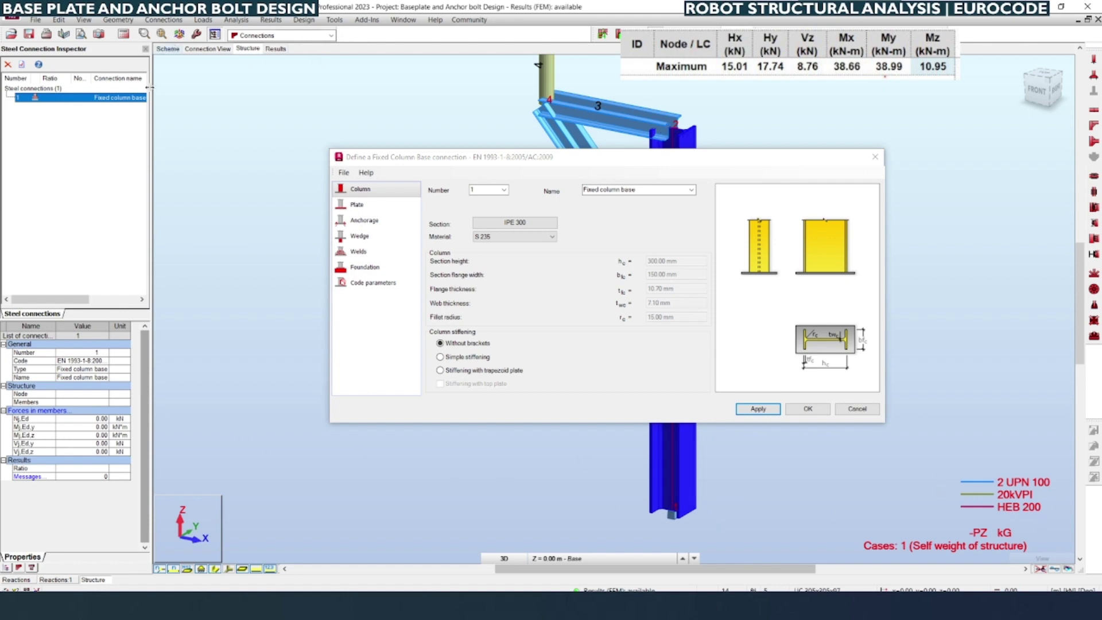
click(170, 49)
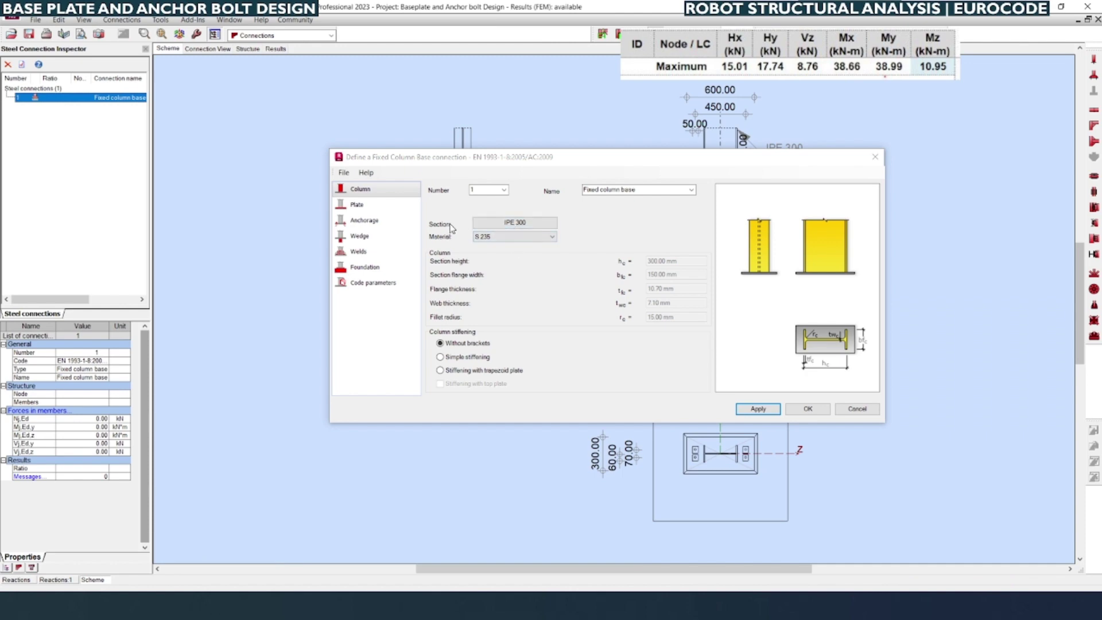
click(525, 228)
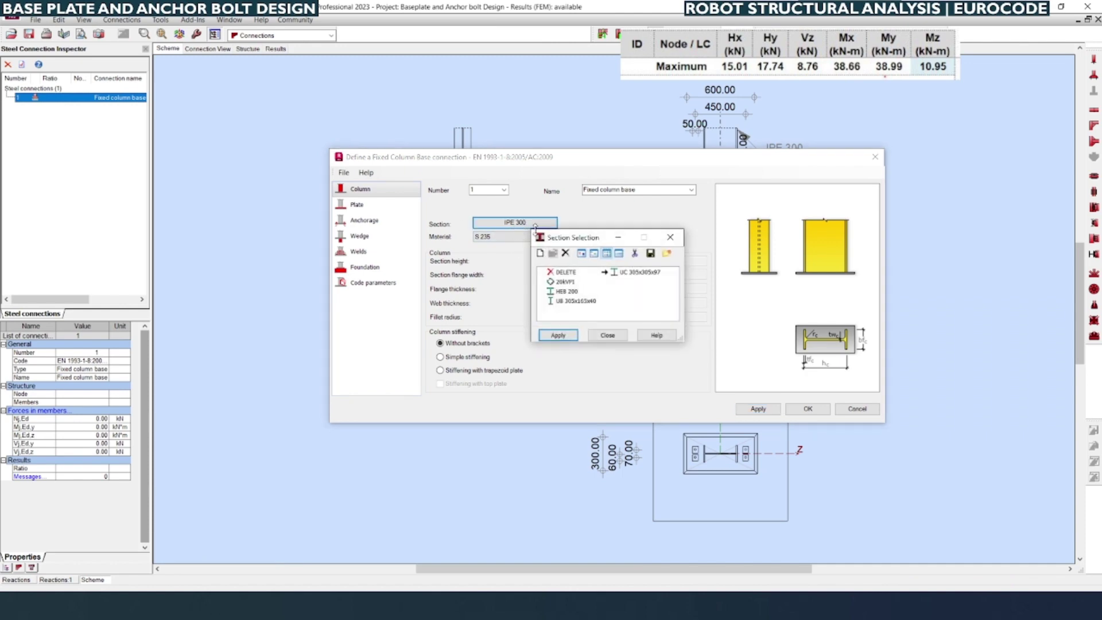
click(569, 292)
click(559, 335)
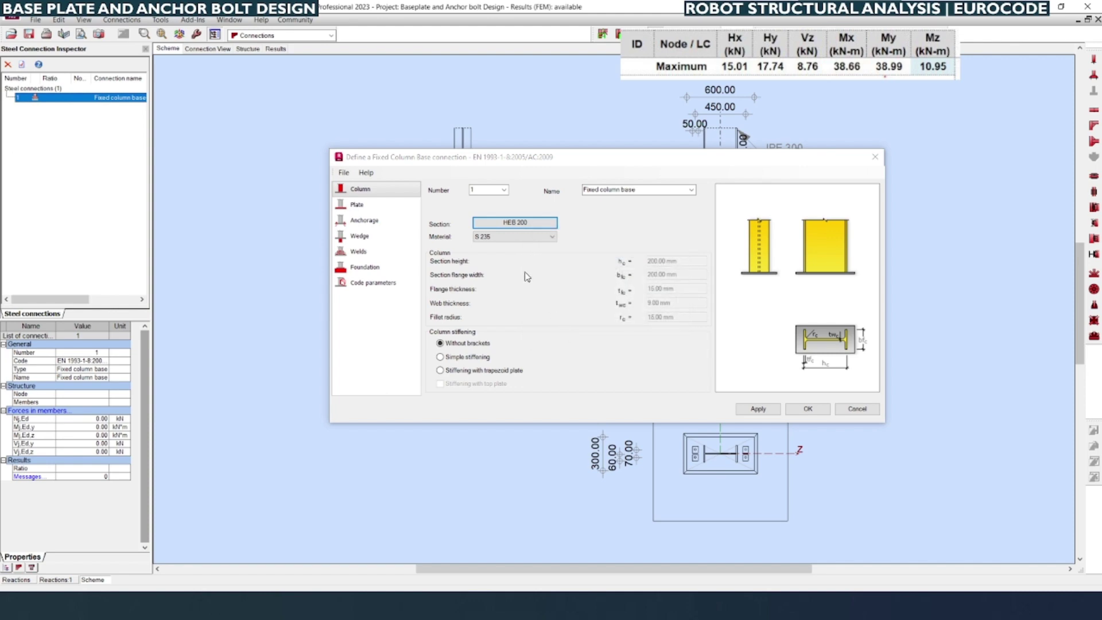
click(514, 237)
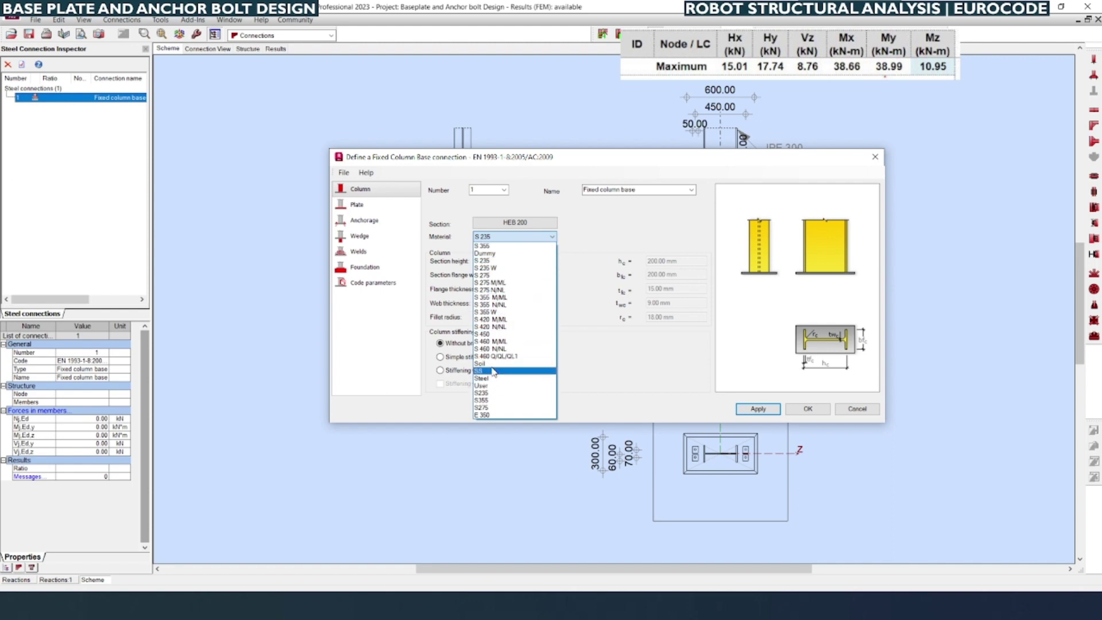
click(504, 246)
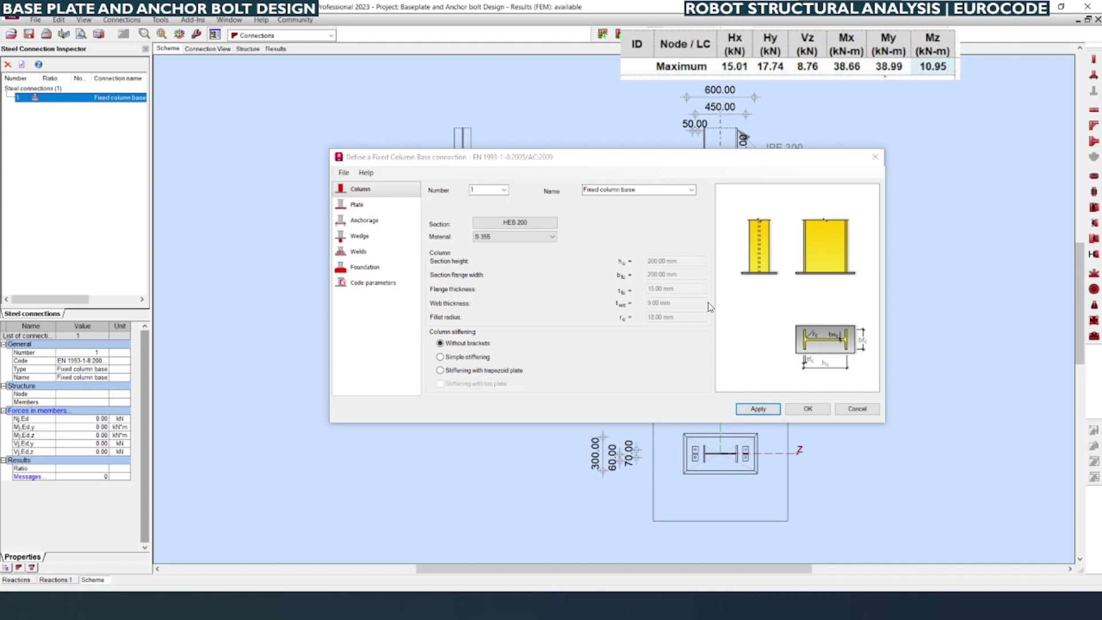
click(673, 274)
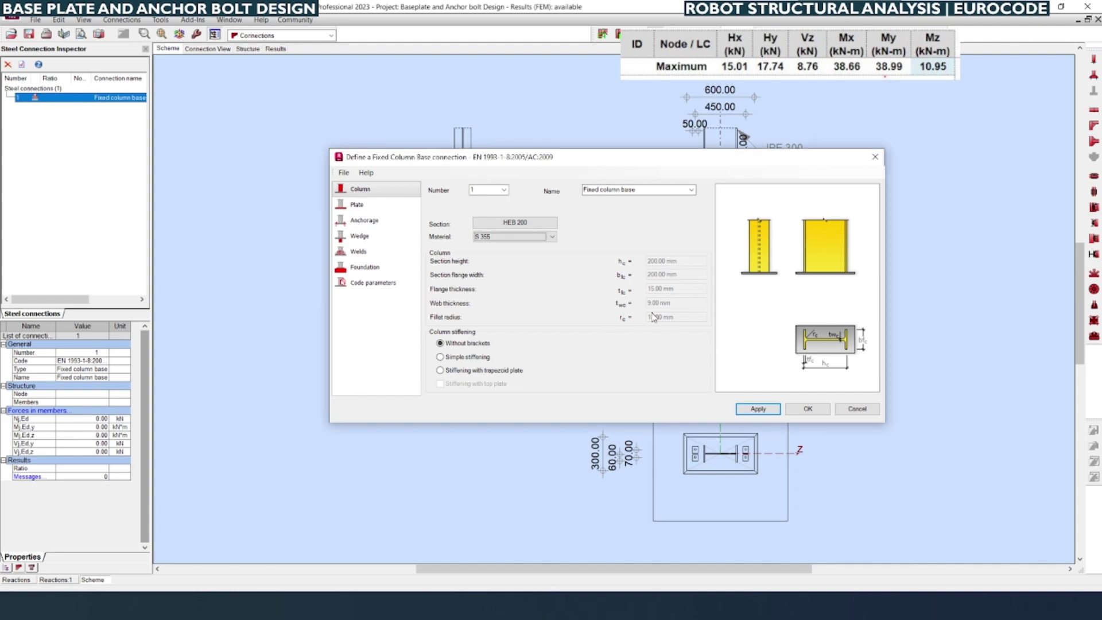
click(591, 191)
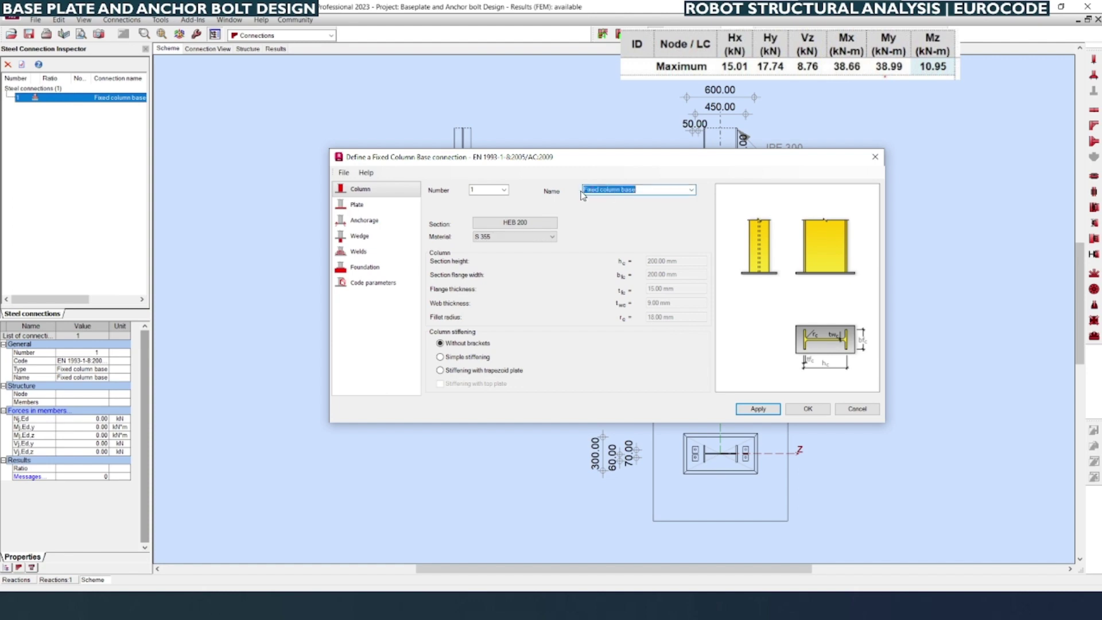
click(485, 190)
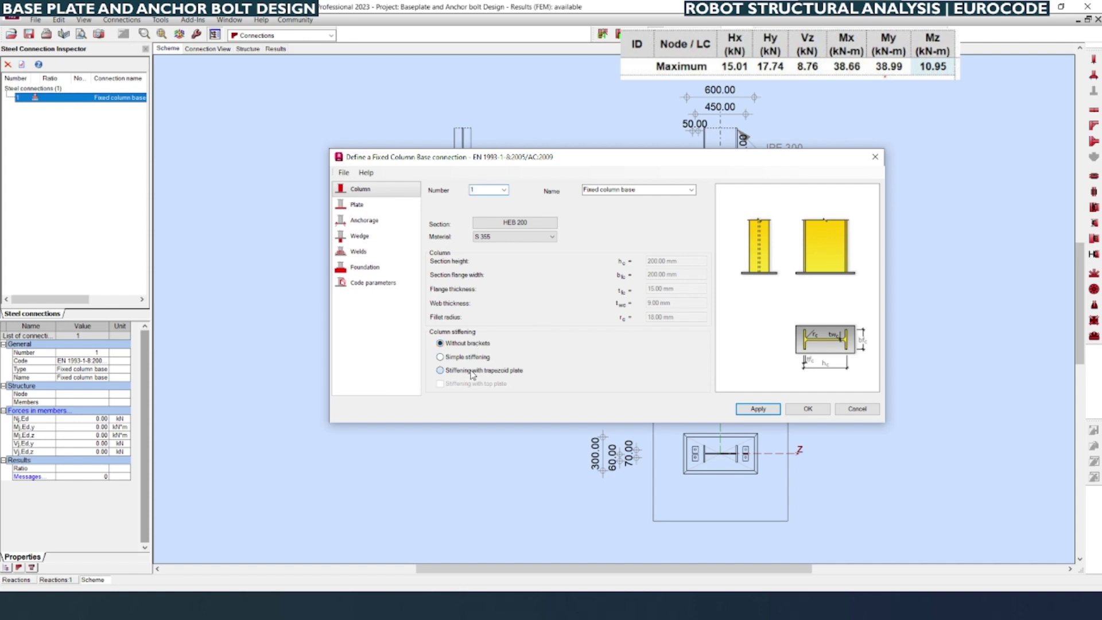
Step: Compare simple stiffening with trapezoid plate stiffening for the column, and choose Stiffening with trapezoid plate
click(440, 370)
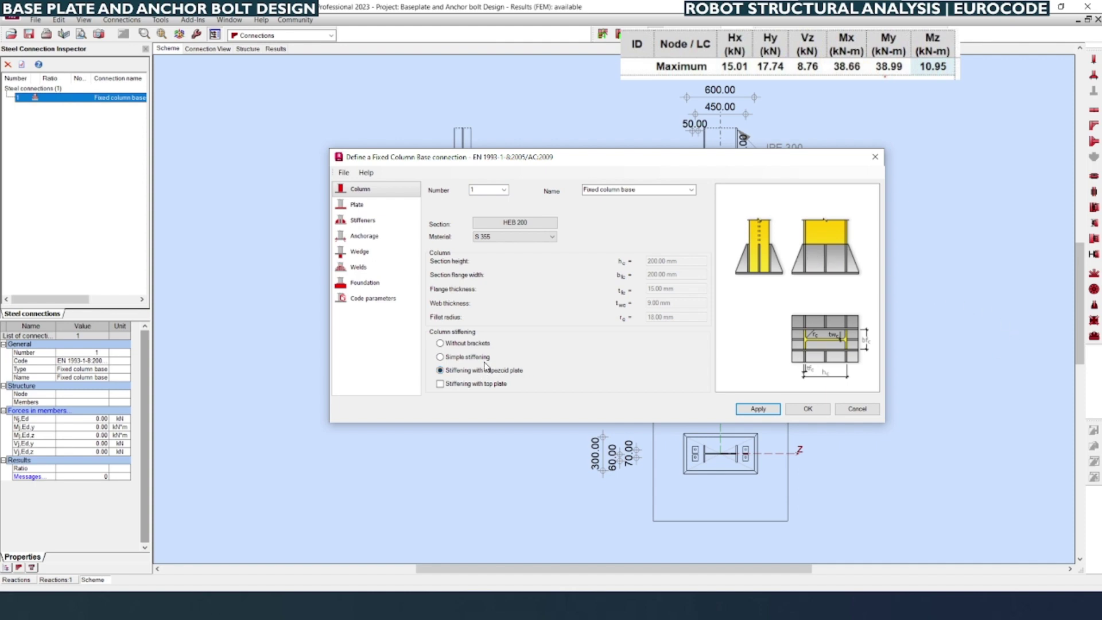
click(440, 356)
click(485, 371)
click(466, 358)
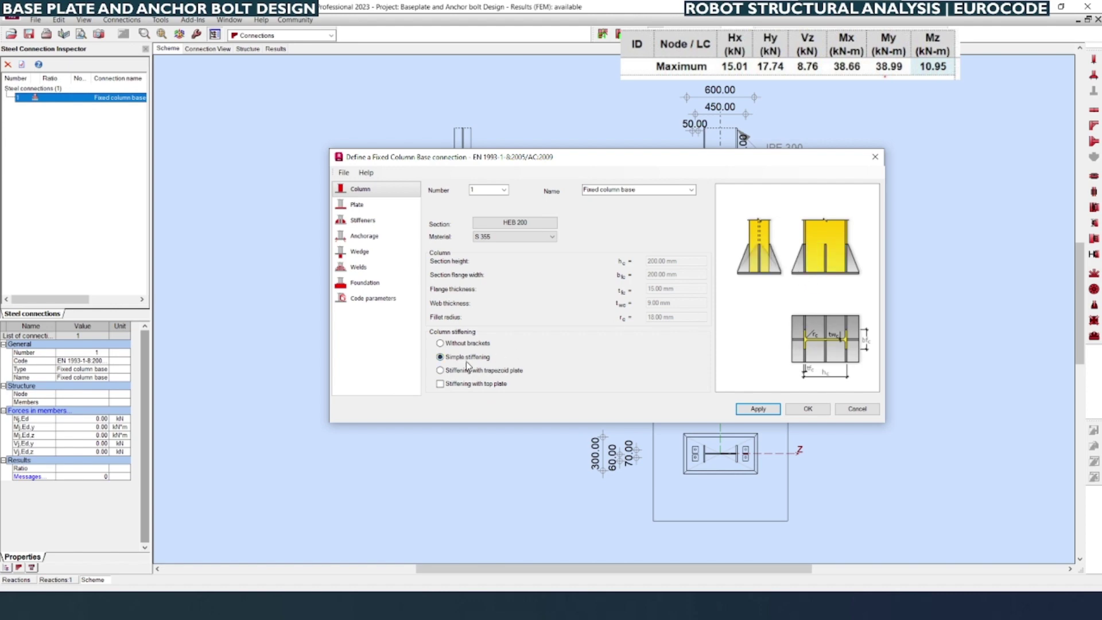
click(465, 372)
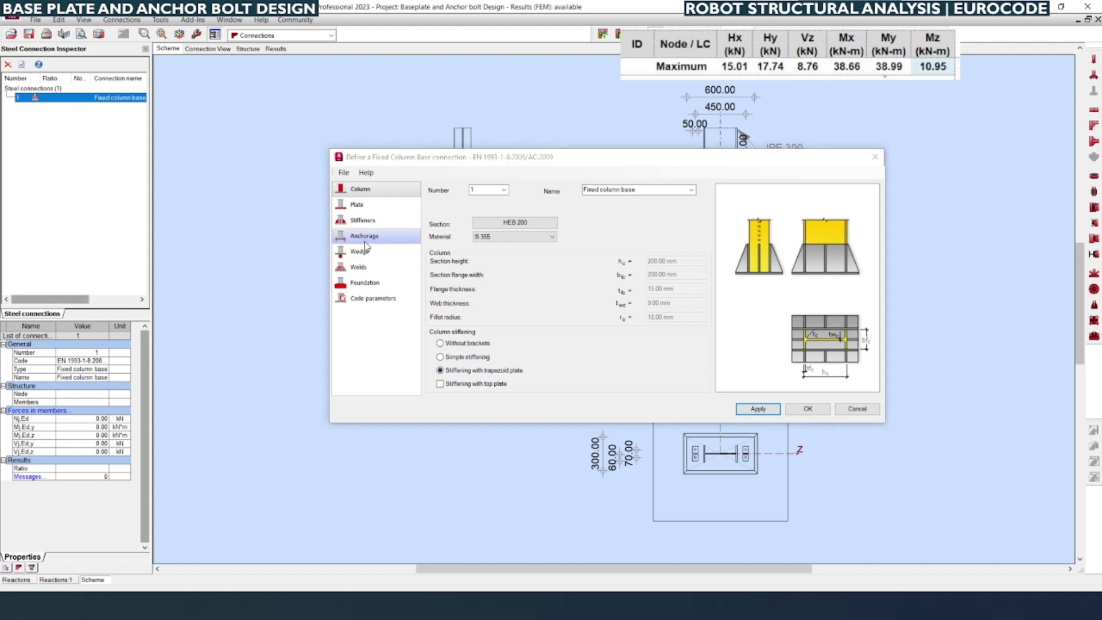
Step: Set the base plate width to 600 mm and its material to S 355, and apply the changes
click(368, 207)
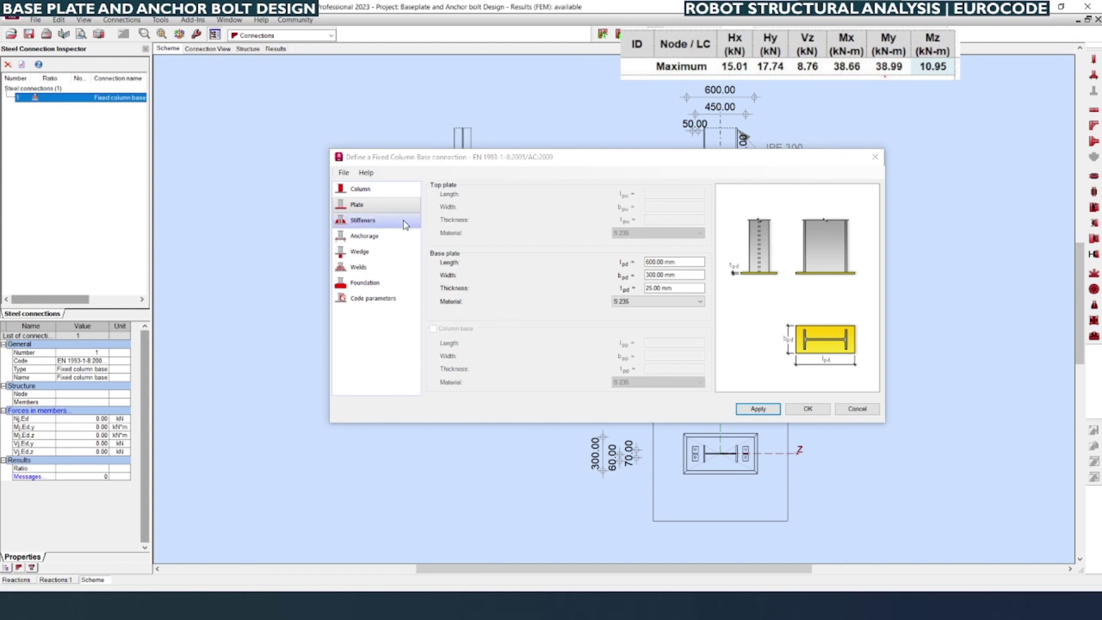
click(390, 208)
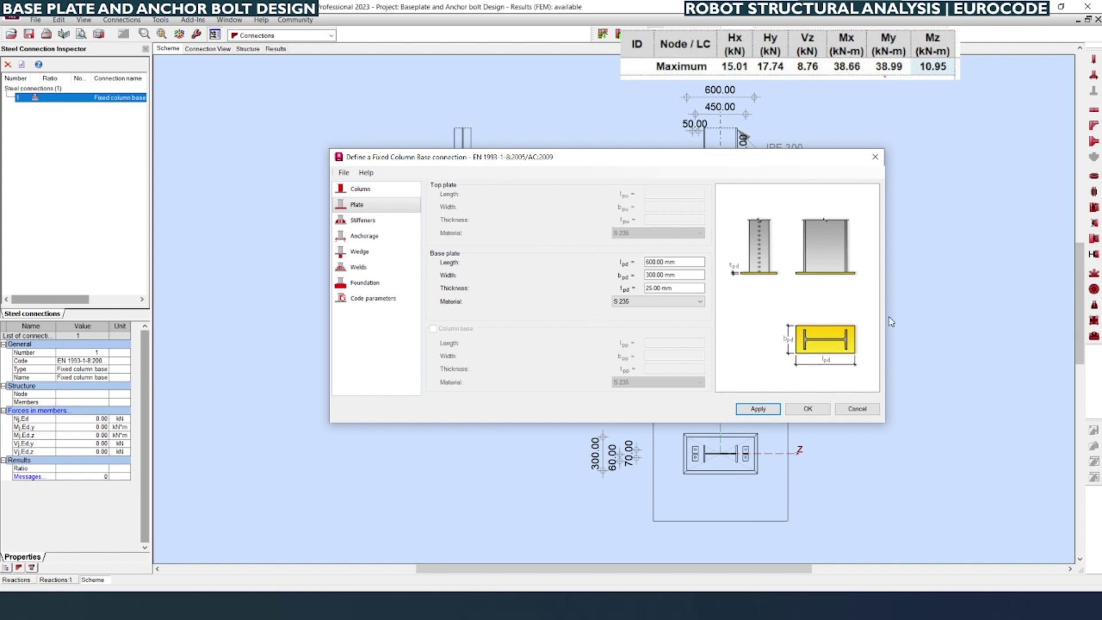
double_click(677, 274)
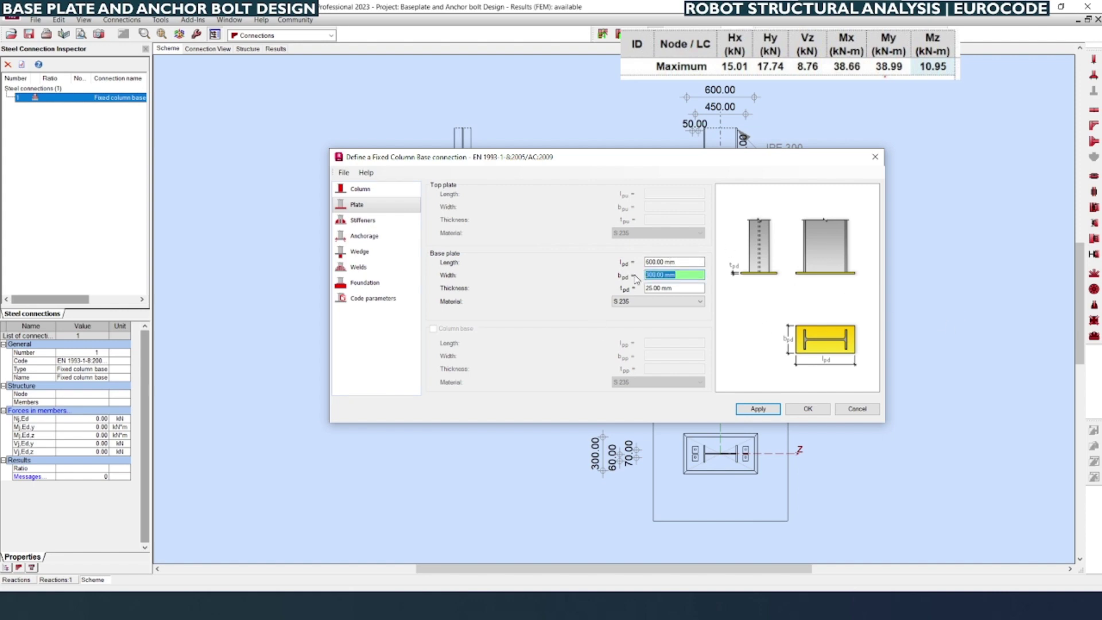
text(600)
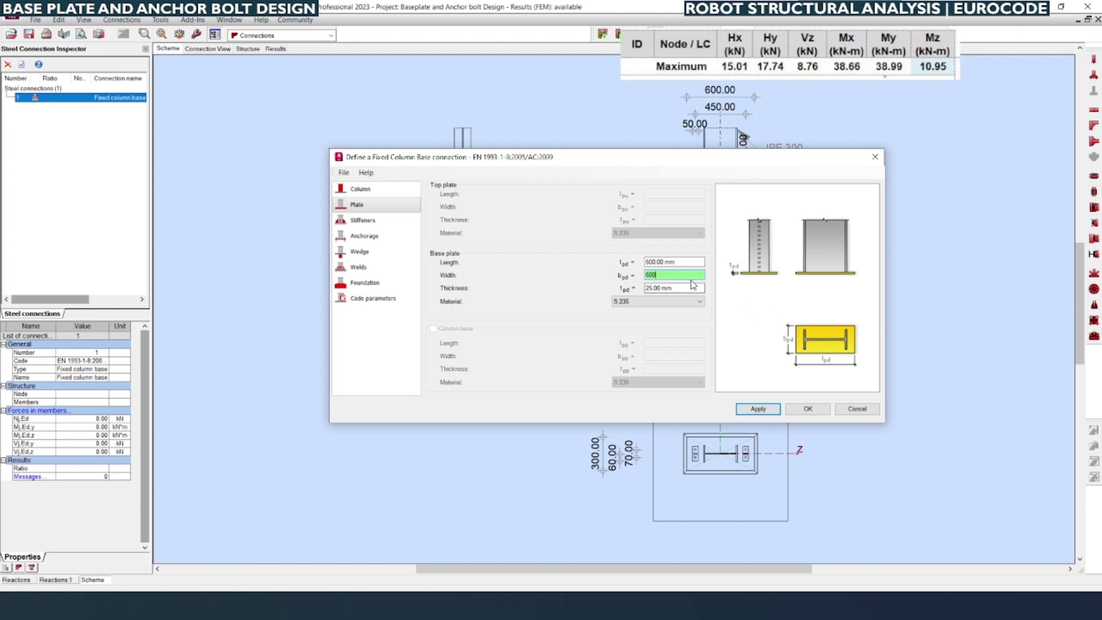
click(678, 289)
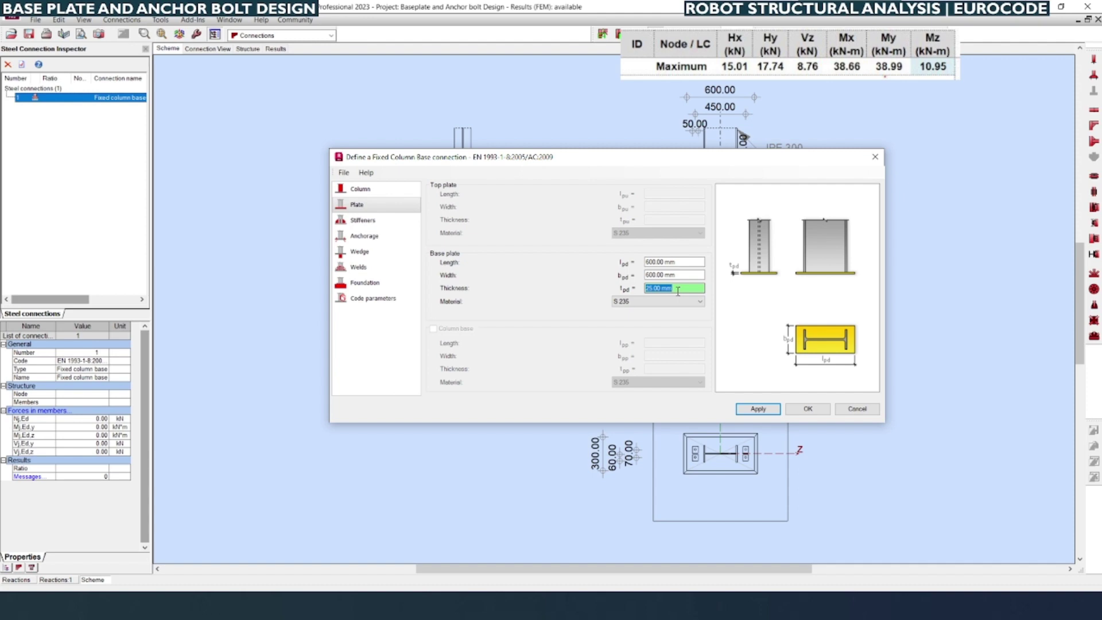
click(672, 302)
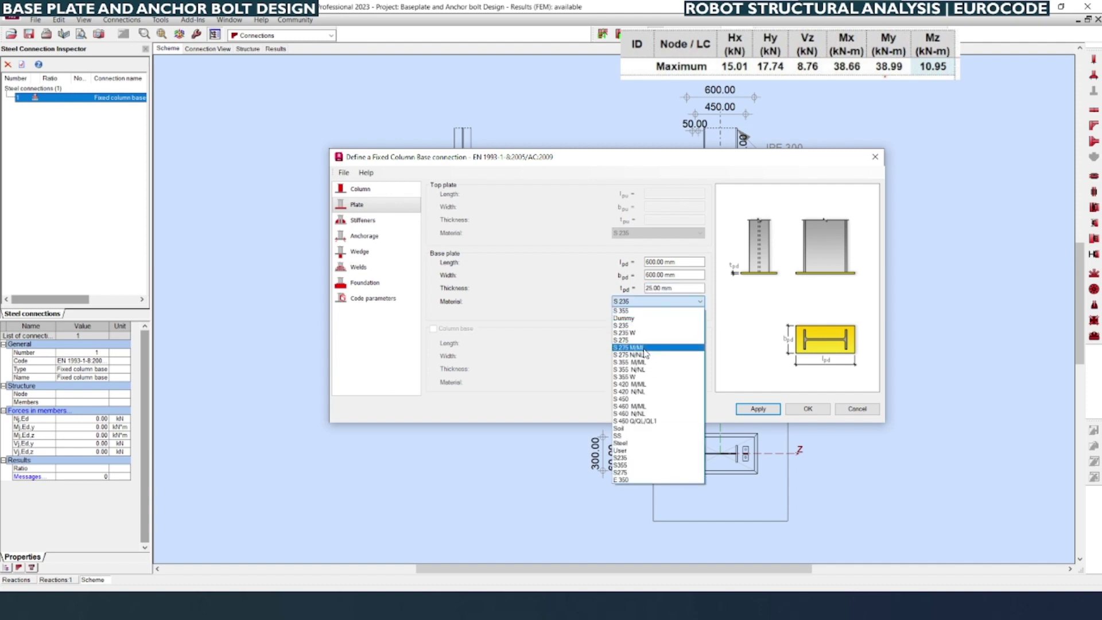
click(631, 311)
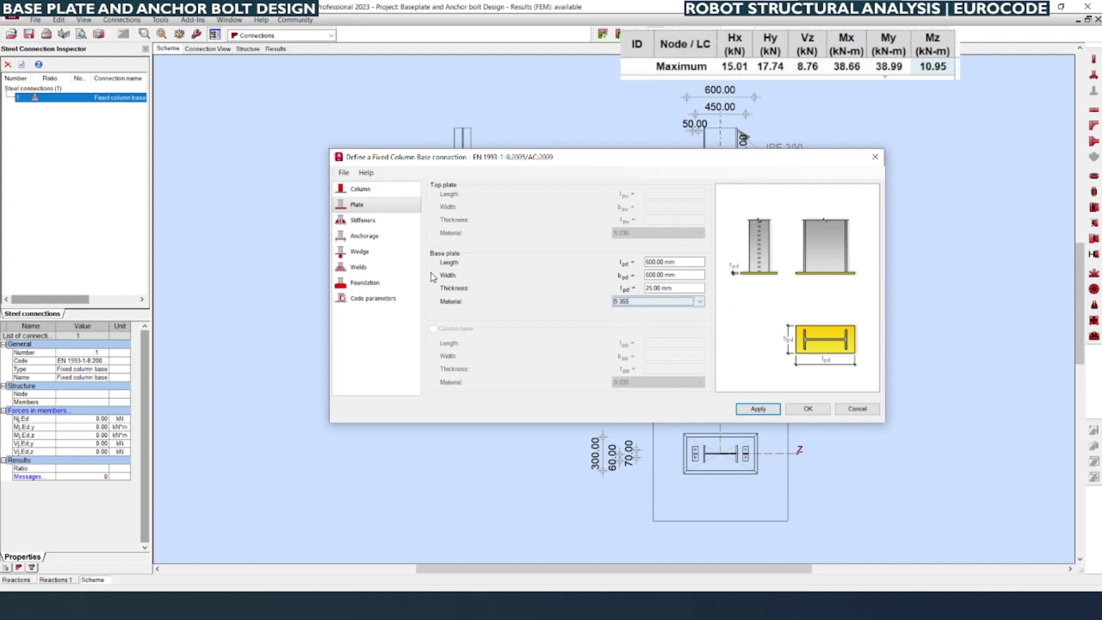
click(763, 411)
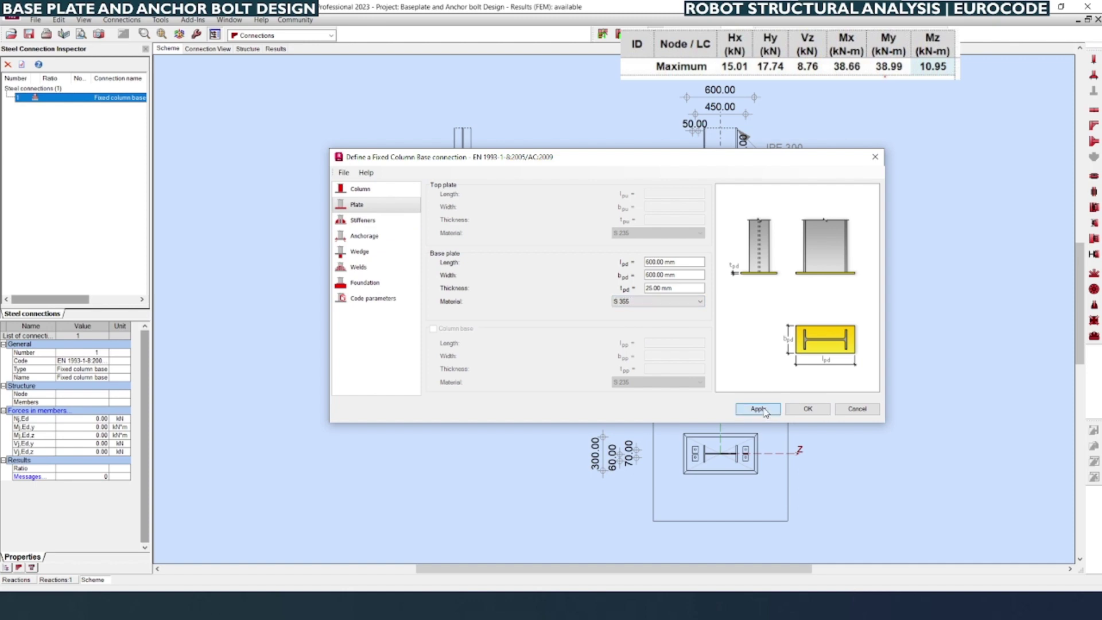
Step: Set the stiffeners' length to 540 mm, height to 150 mm and thickness to 8 mm
click(361, 221)
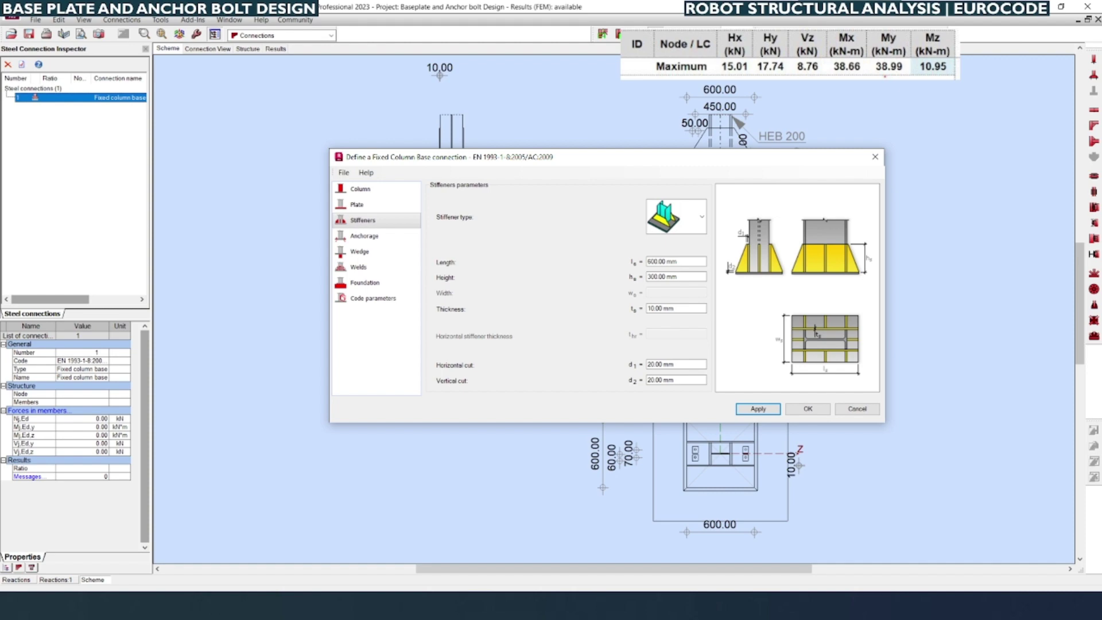
double_click(675, 261)
text(540)
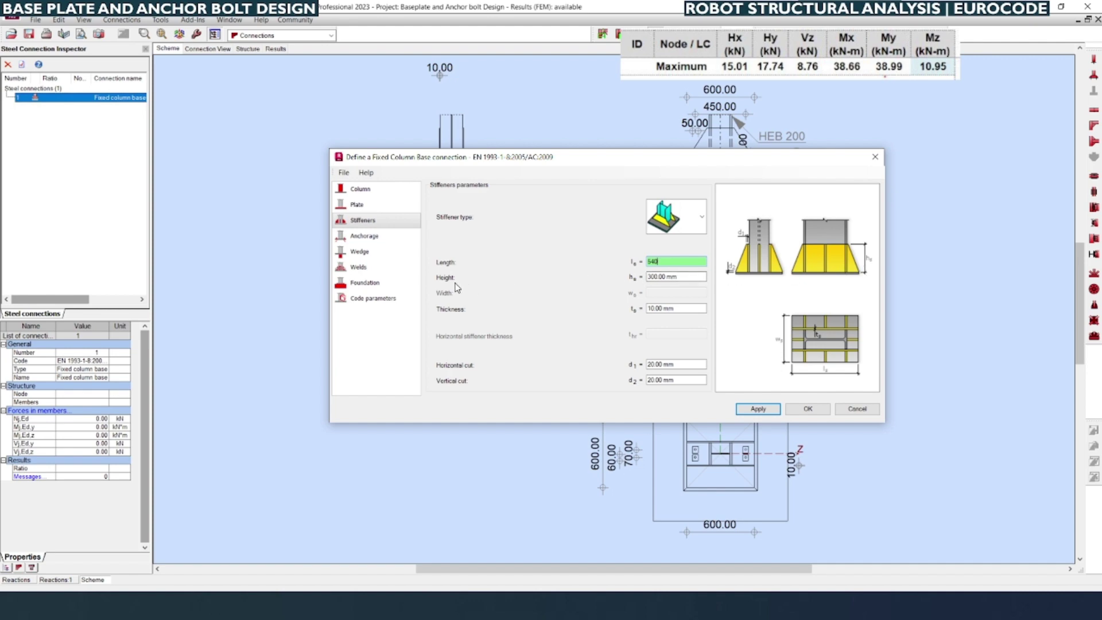
key(Tab)
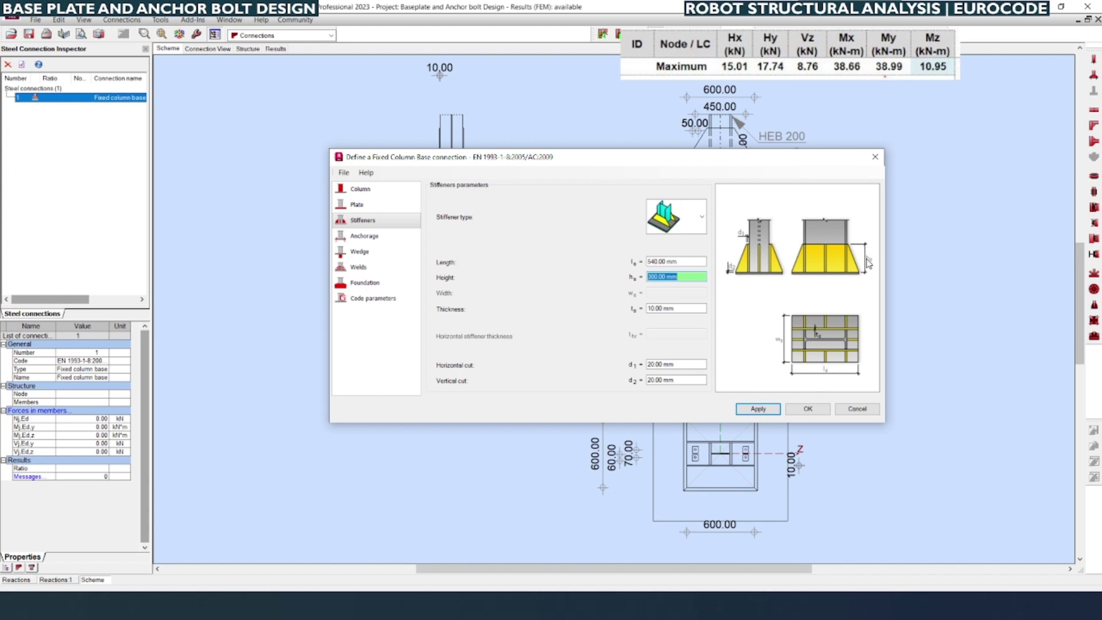
text(150)
key(Tab)
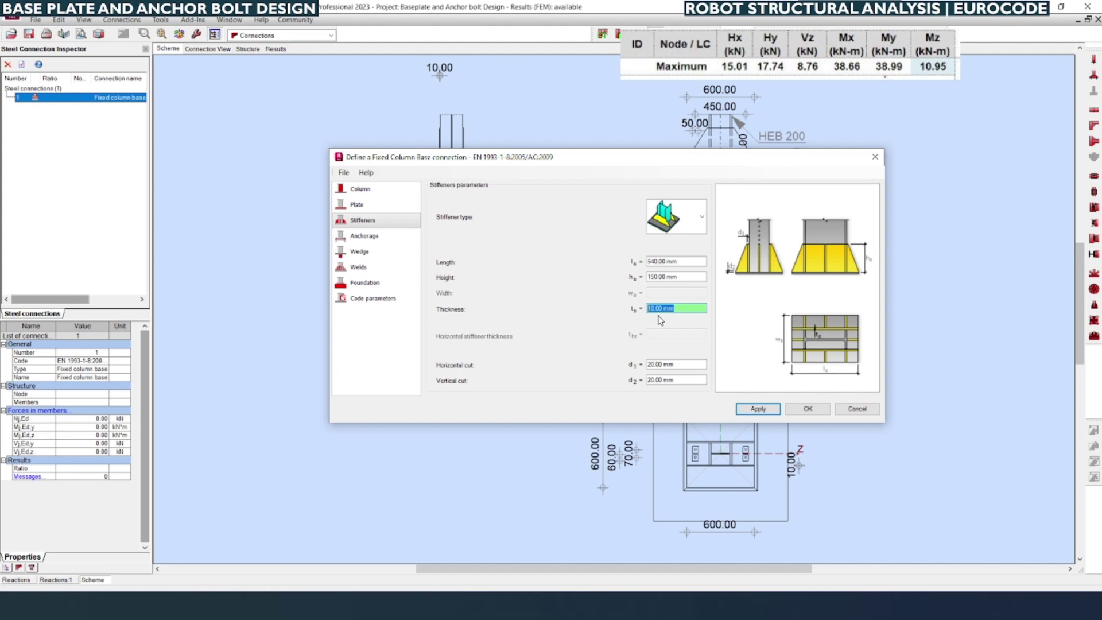
text(8)
click(676, 262)
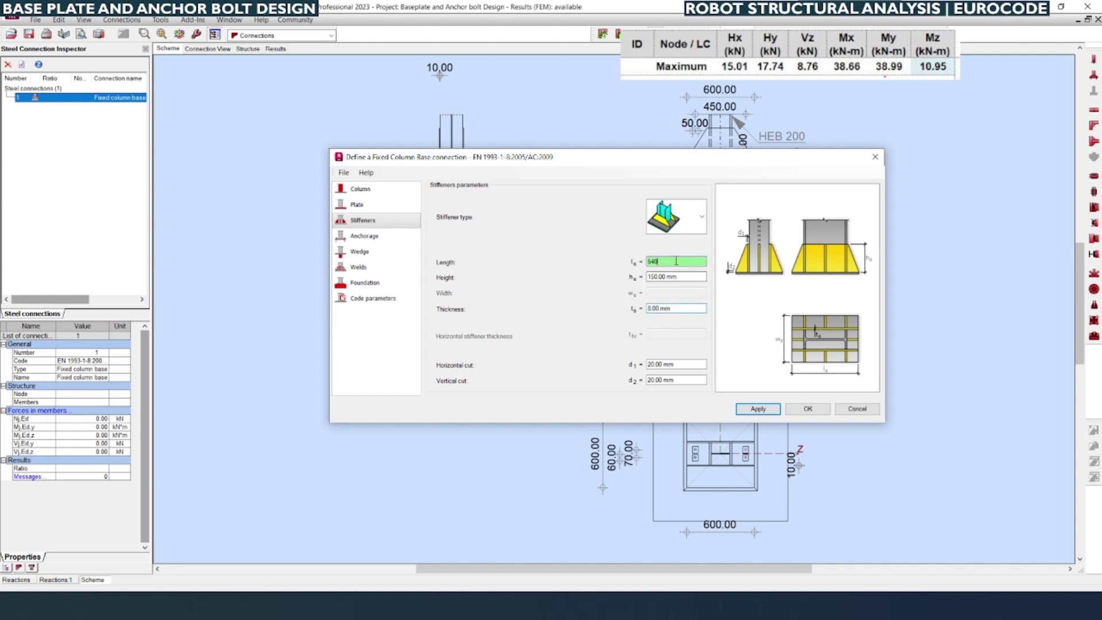
Step: Browse the available stiffener types and try a variant that has its own width parameter
click(689, 221)
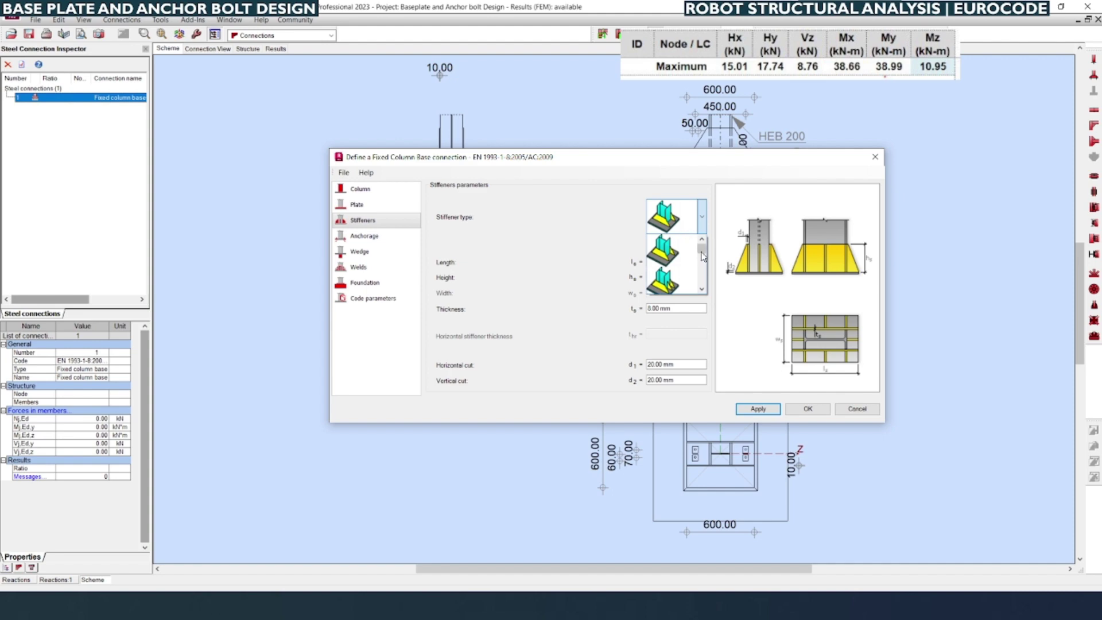
mouse_move(701, 249)
mouse_down()
mouse_move(703, 271)
mouse_move(703, 245)
mouse_up()
click(702, 288)
click(702, 289)
click(702, 289)
click(702, 289)
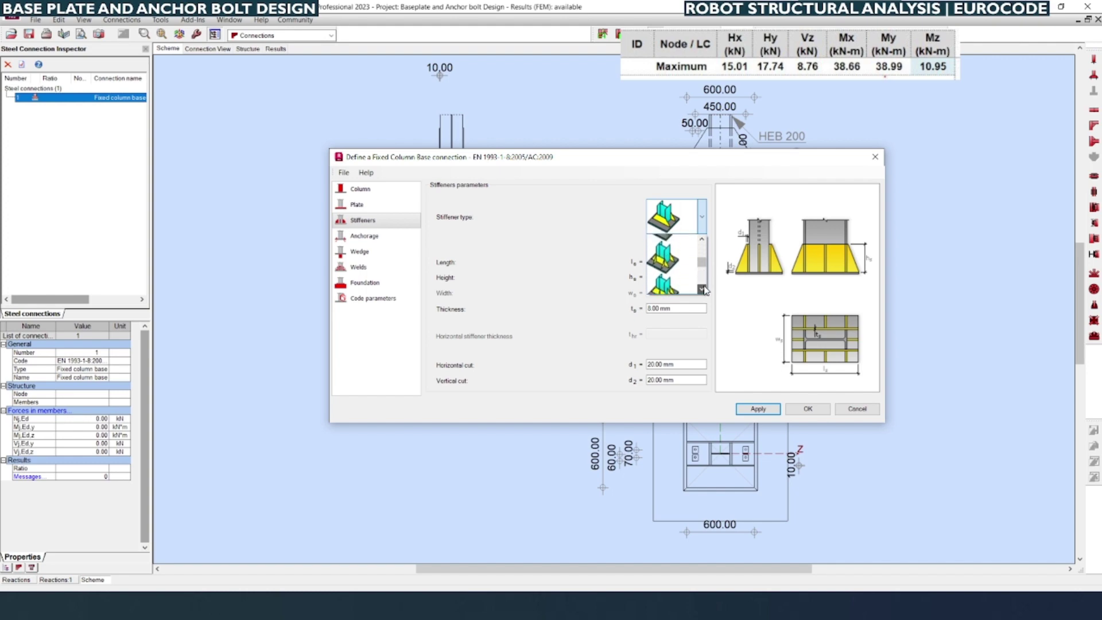
click(702, 289)
click(702, 288)
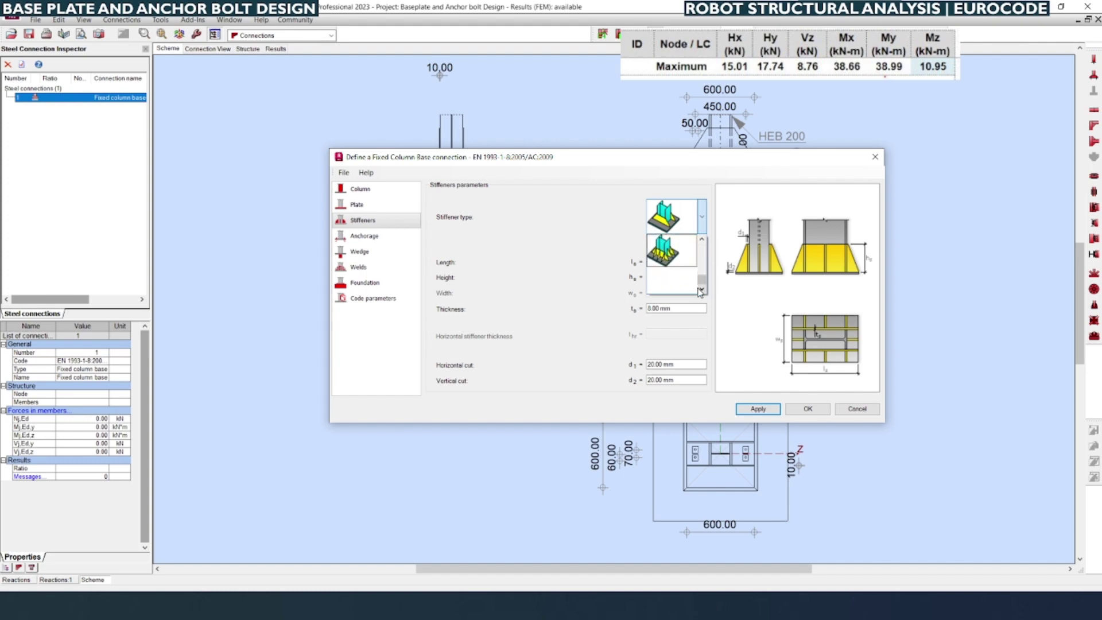
click(702, 240)
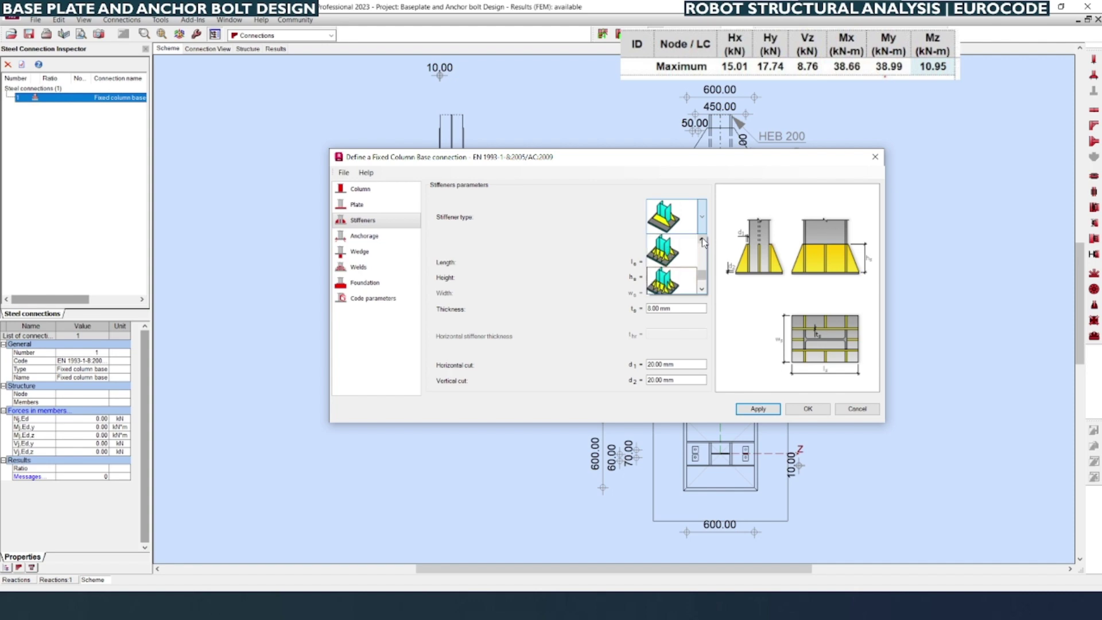
click(703, 240)
click(680, 258)
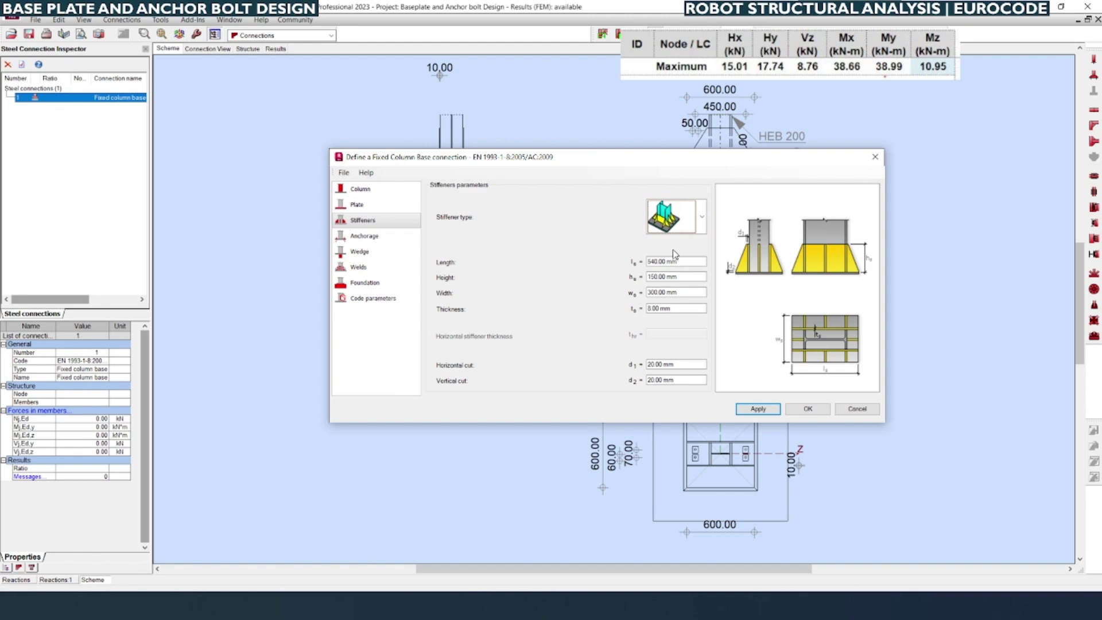
Step: Change the stiffener type to the variant with intersecting pairs of stiffener plates running in both directions
click(701, 218)
click(702, 241)
click(703, 241)
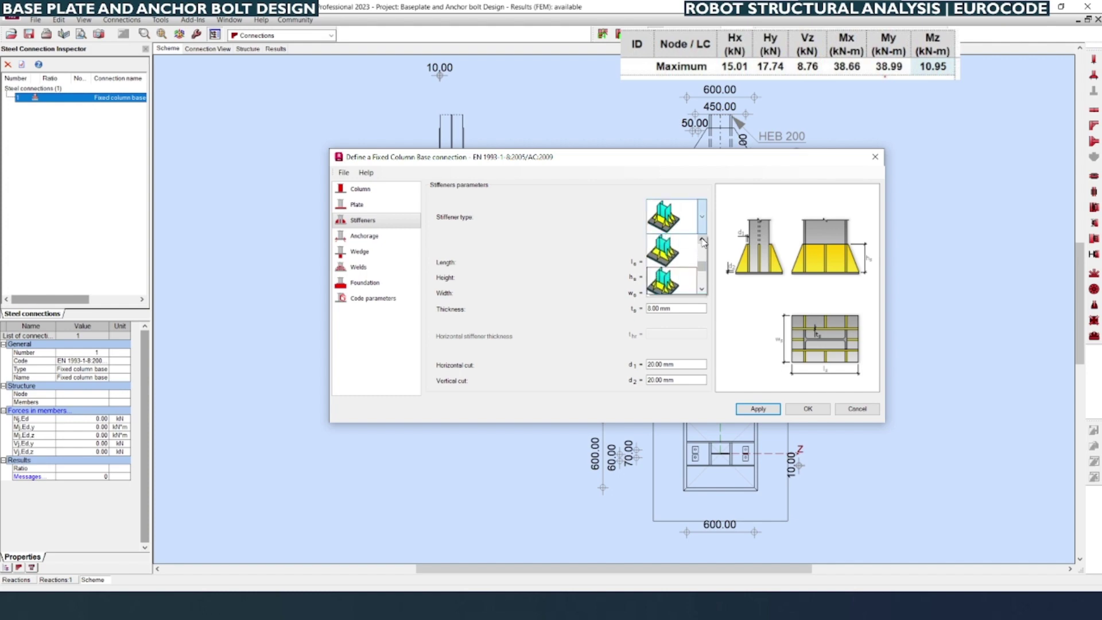
click(703, 241)
click(677, 258)
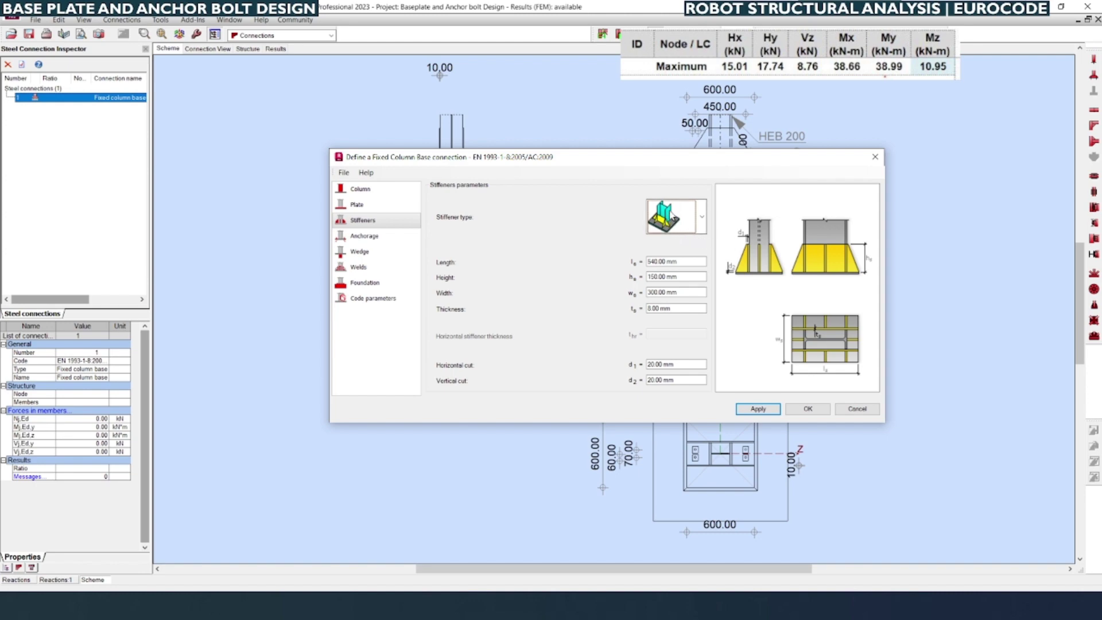
Step: Set the stiffeners' width to 540 mm and apply the stiffener parameters to the connection
click(681, 261)
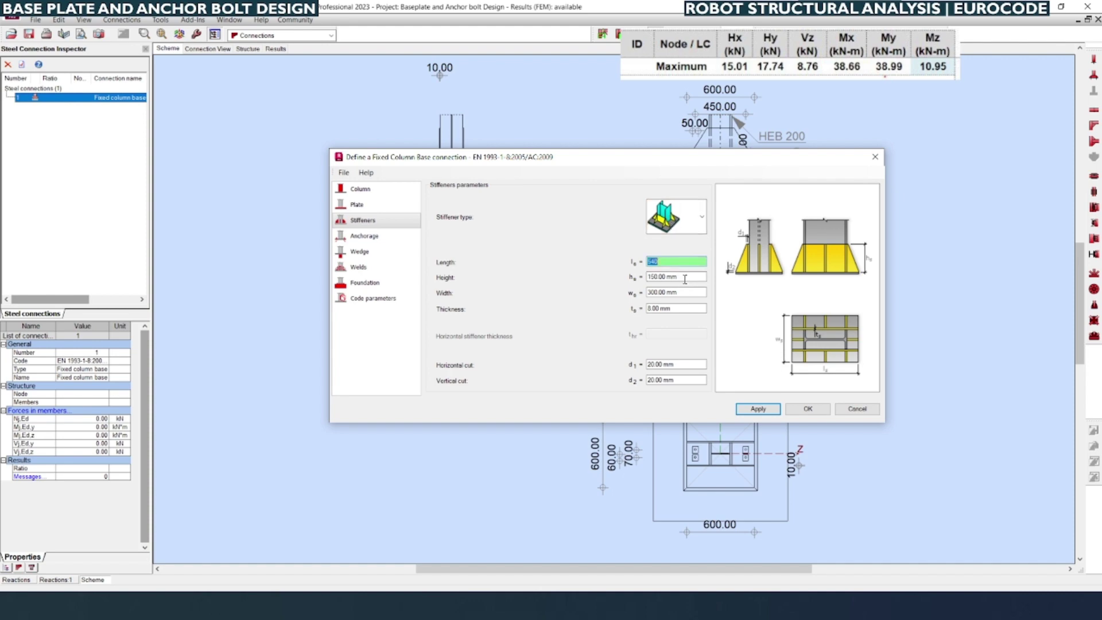
click(684, 276)
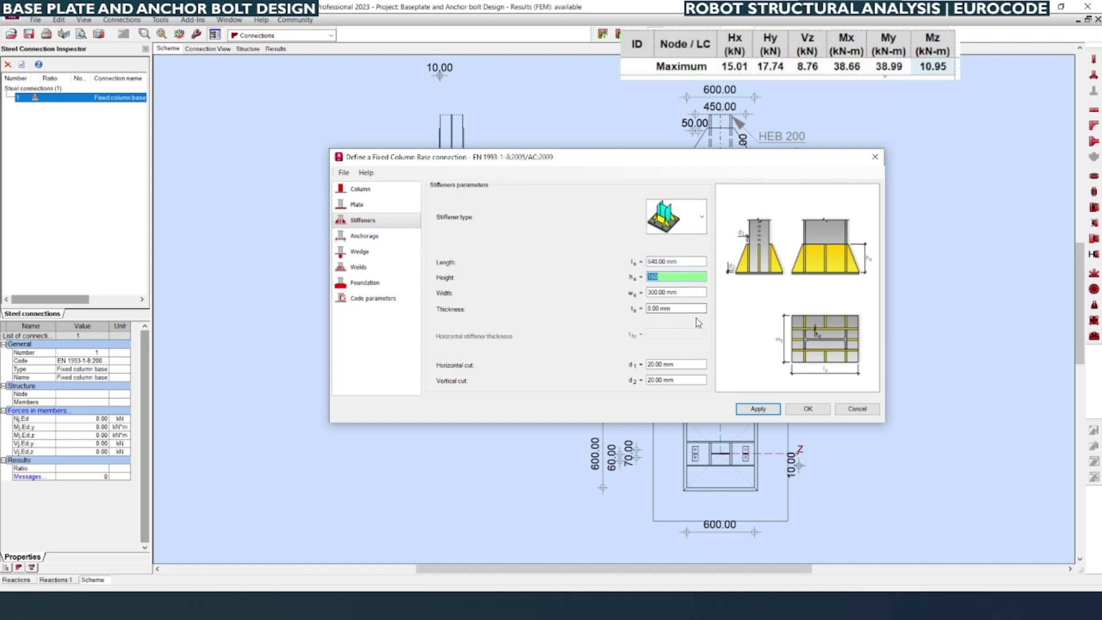
click(689, 309)
click(689, 363)
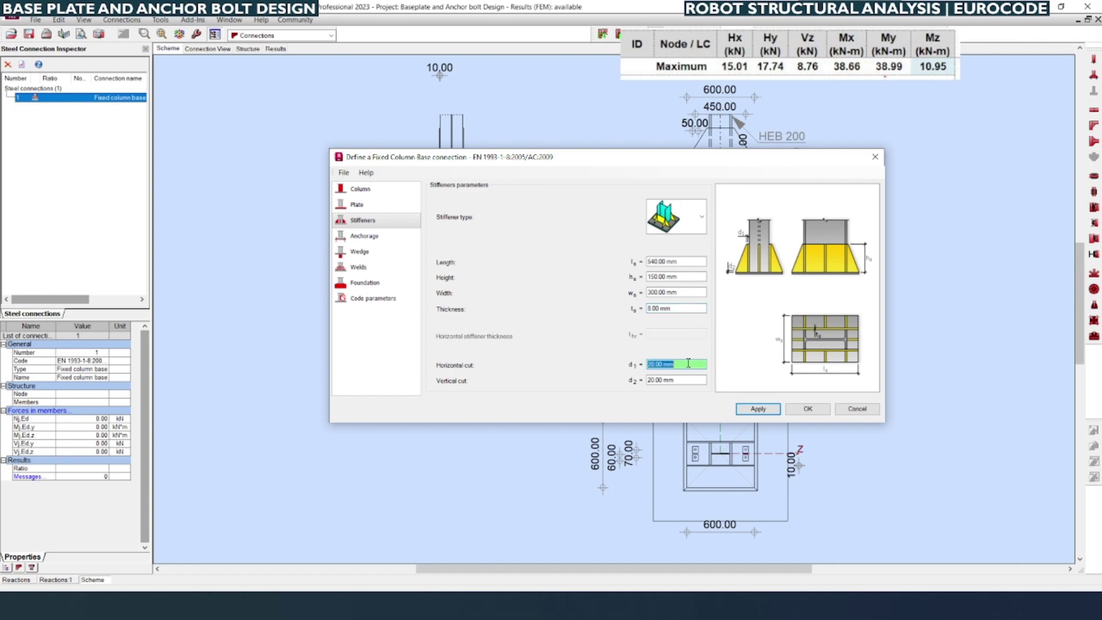
click(667, 293)
drag(679, 292, 641, 294)
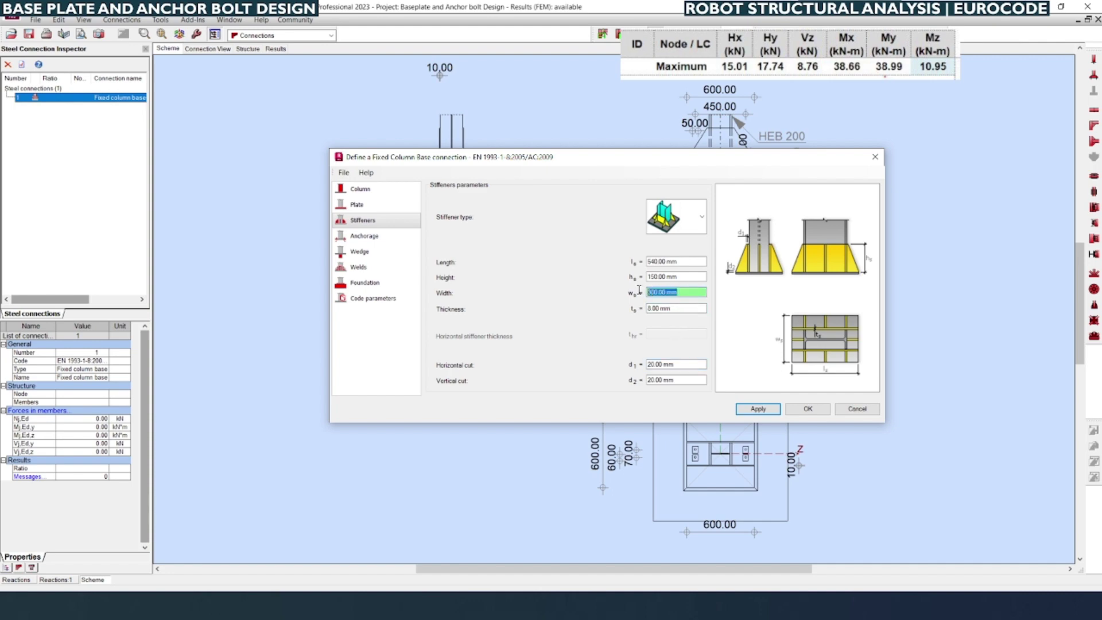
text(540)
click(681, 309)
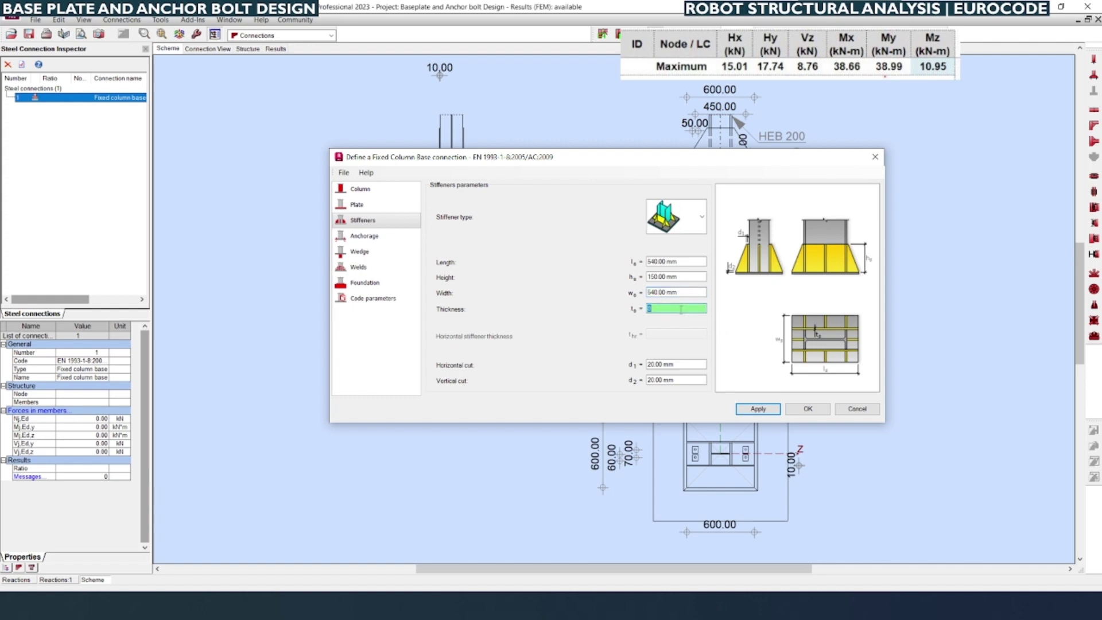
click(683, 365)
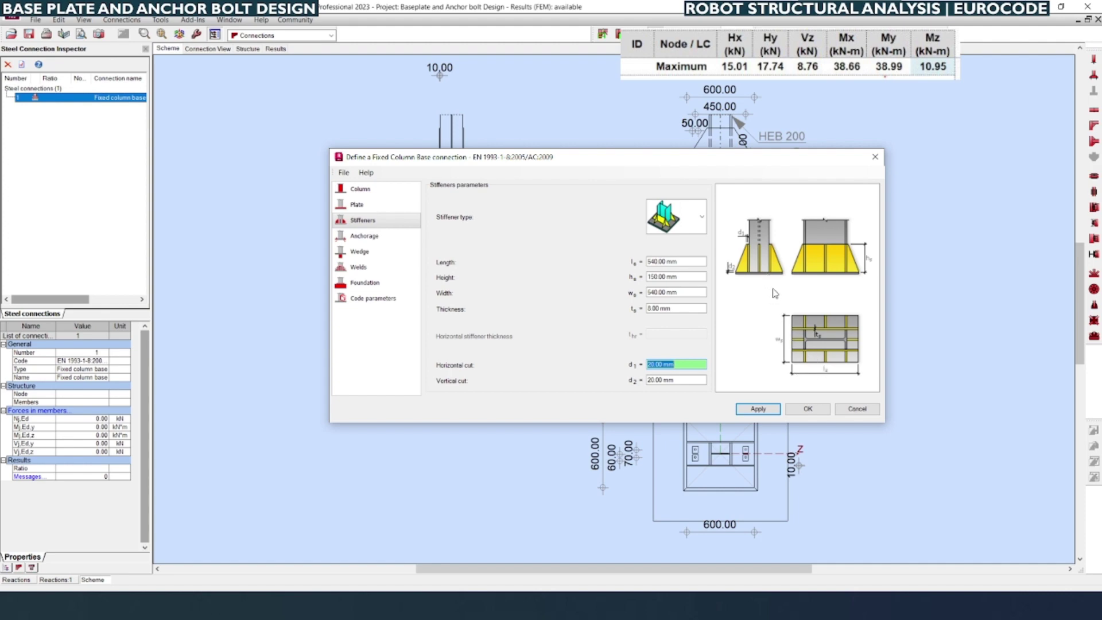
click(758, 409)
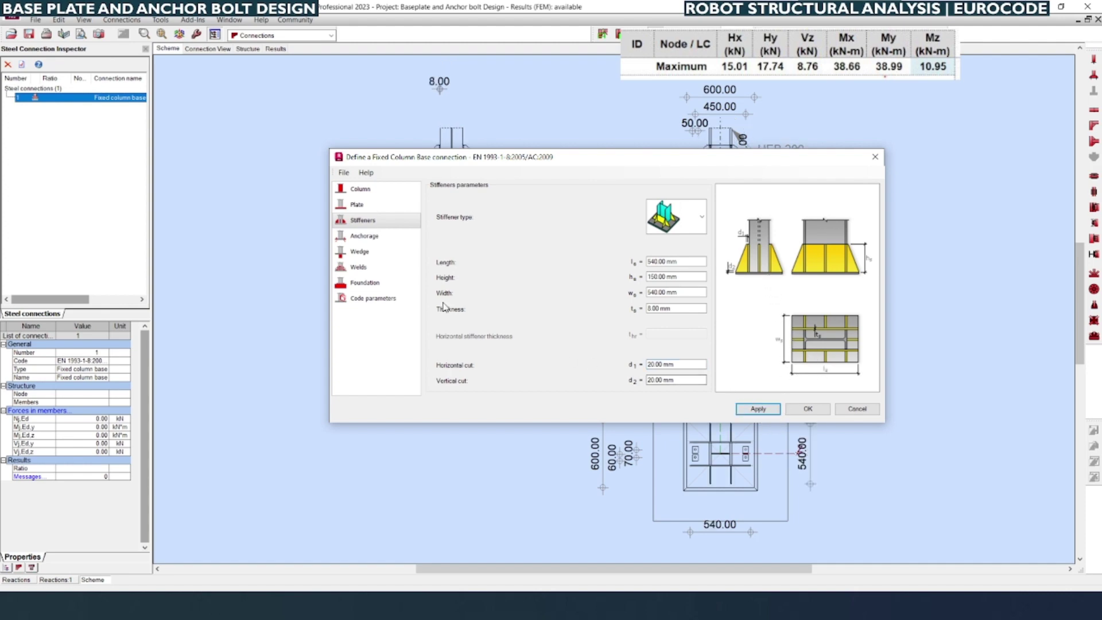
Step: Arrange the anchors in 3 rows and 3 columns, with the shear plane in the threaded portion
click(353, 240)
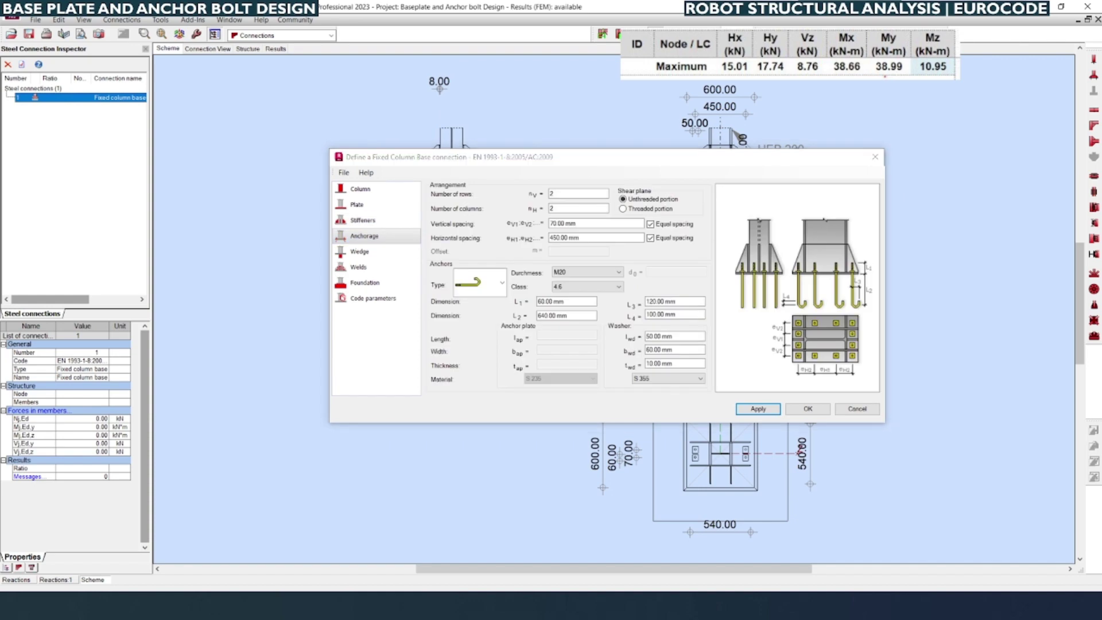
double_click(573, 194)
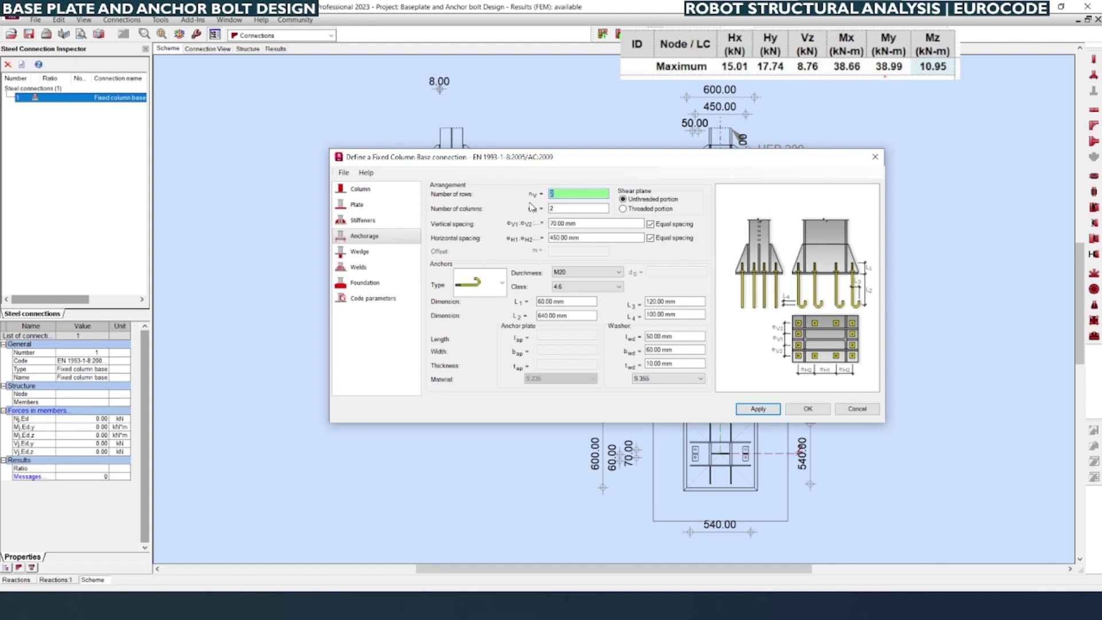
text(3)
double_click(571, 209)
text(3)
double_click(589, 224)
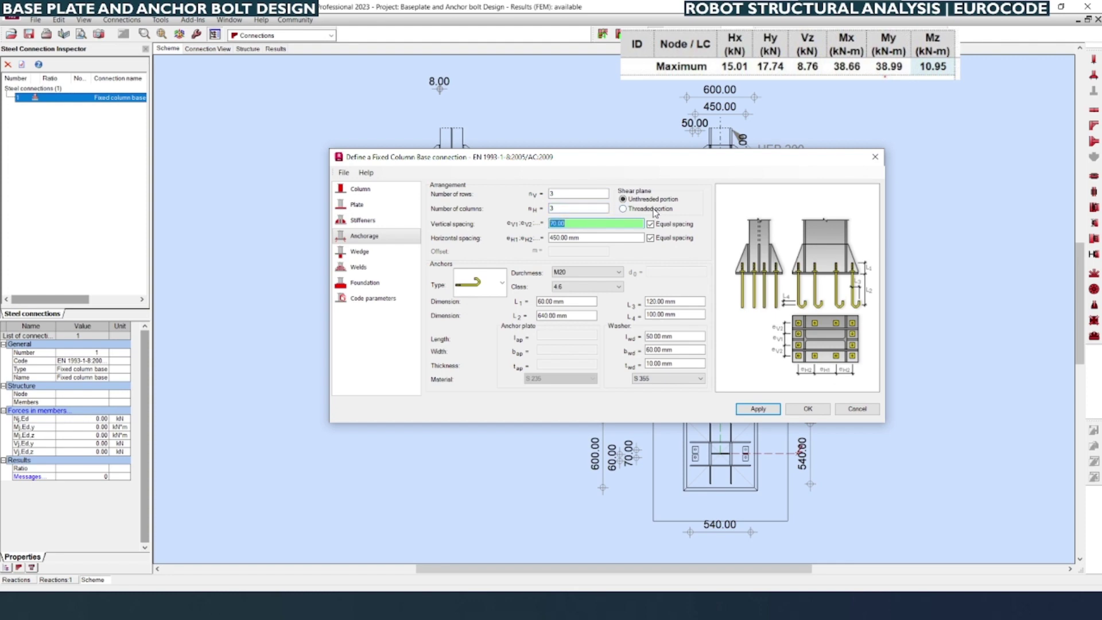
click(655, 212)
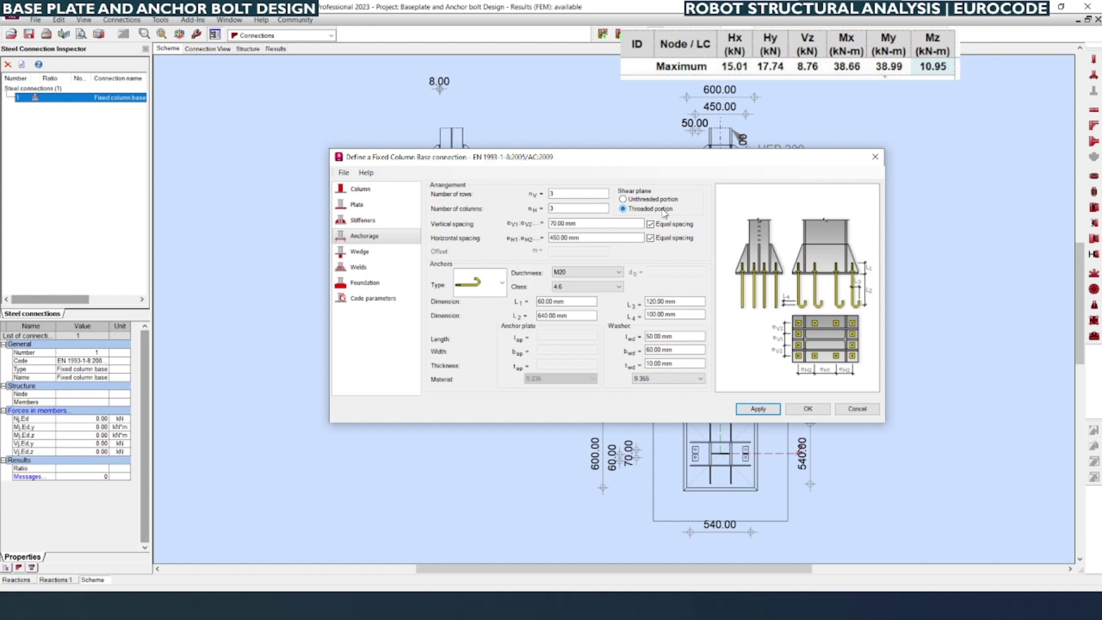
Step: Set both the vertical and the horizontal anchor spacing to 240 mm
click(584, 223)
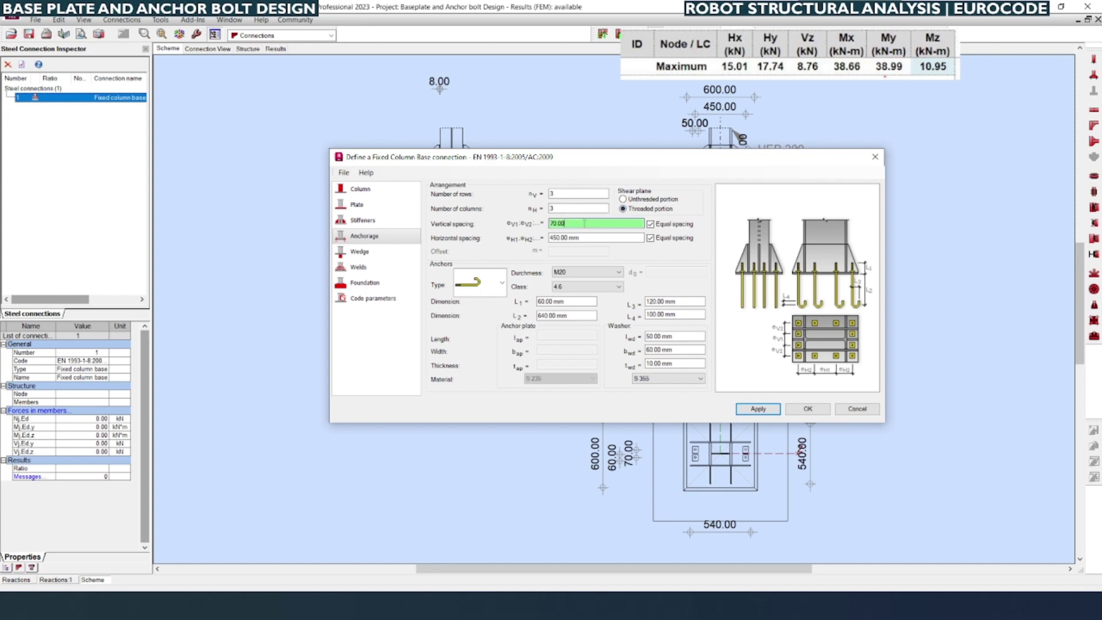
drag(584, 223, 550, 225)
text(240)
double_click(588, 239)
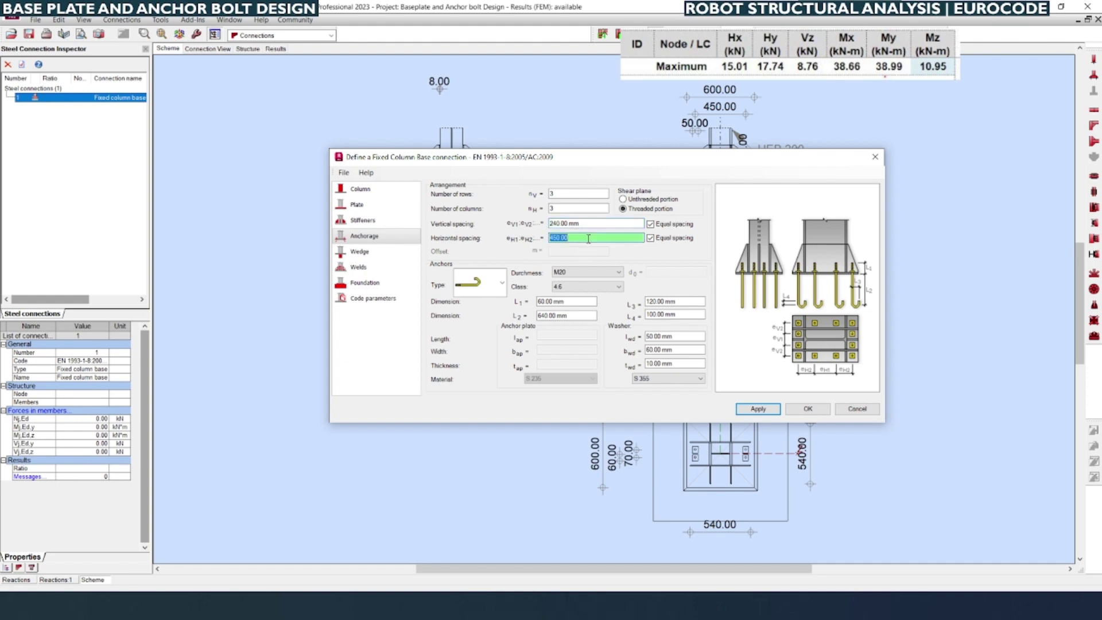
text(240)
key(Return)
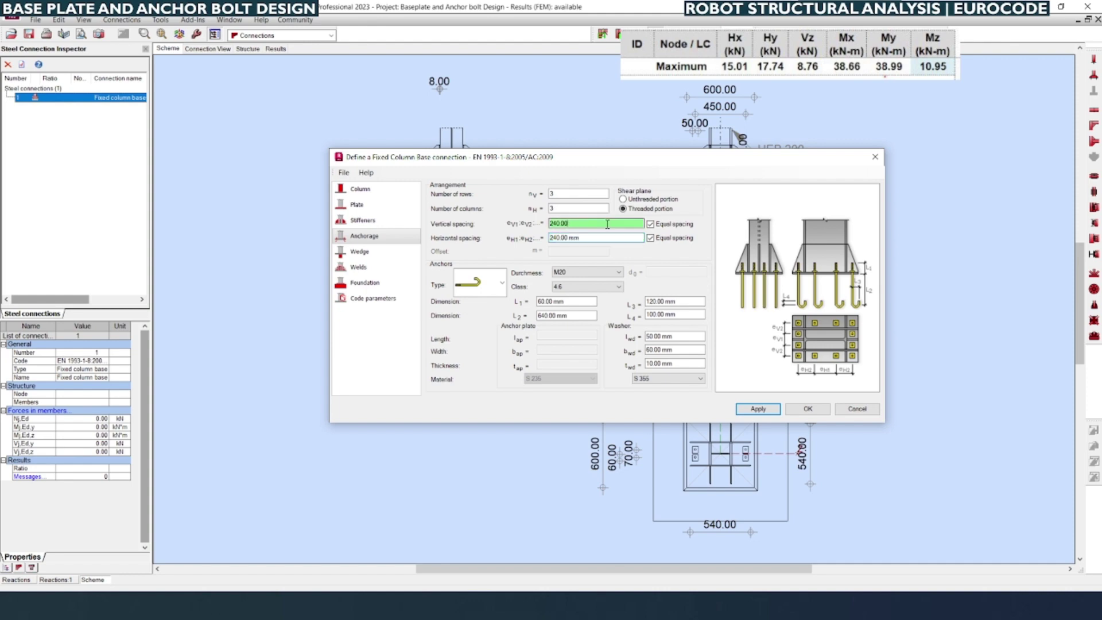
double_click(603, 237)
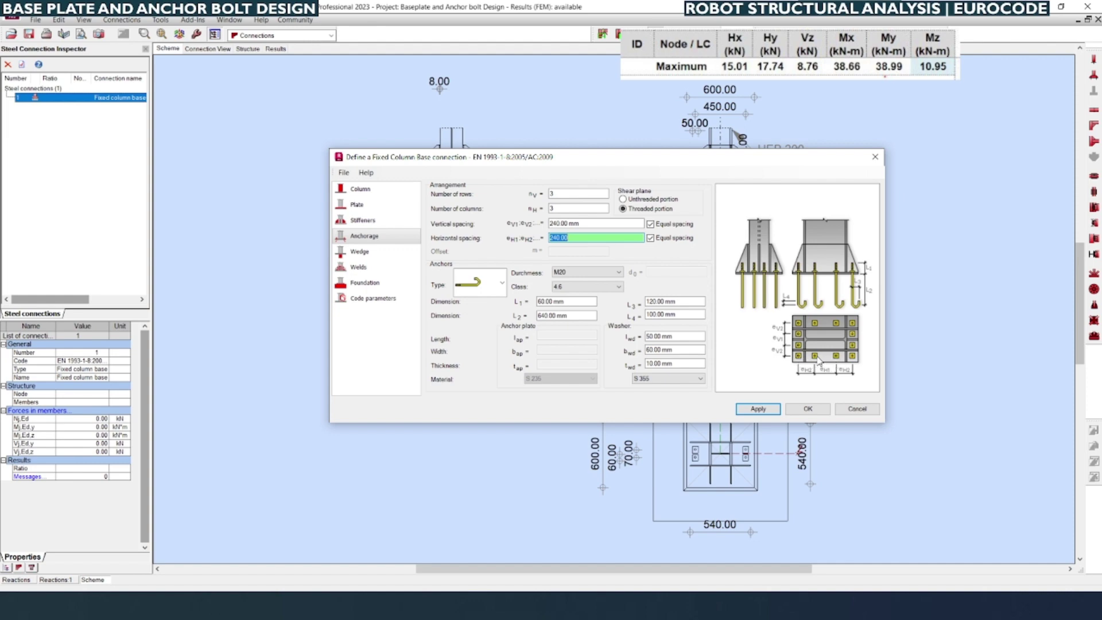
click(569, 195)
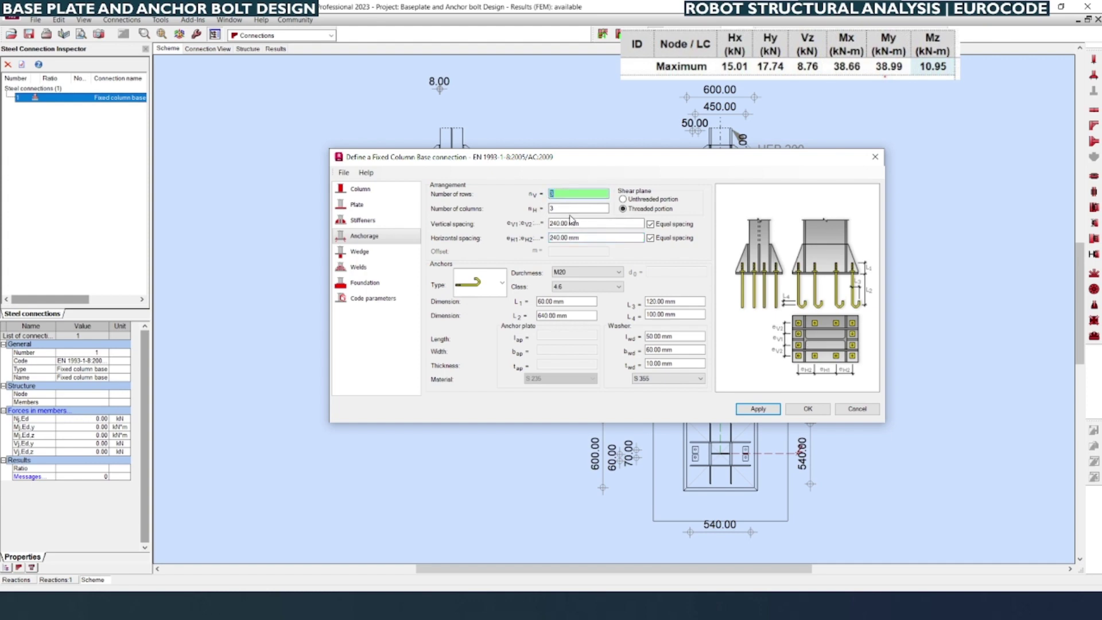
click(551, 208)
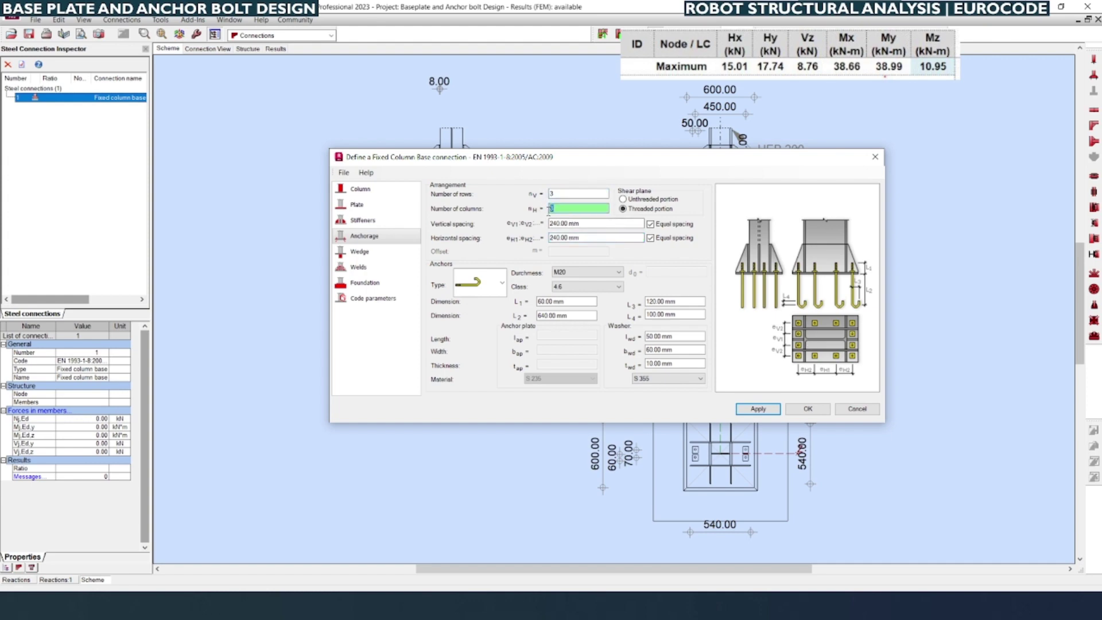
click(592, 239)
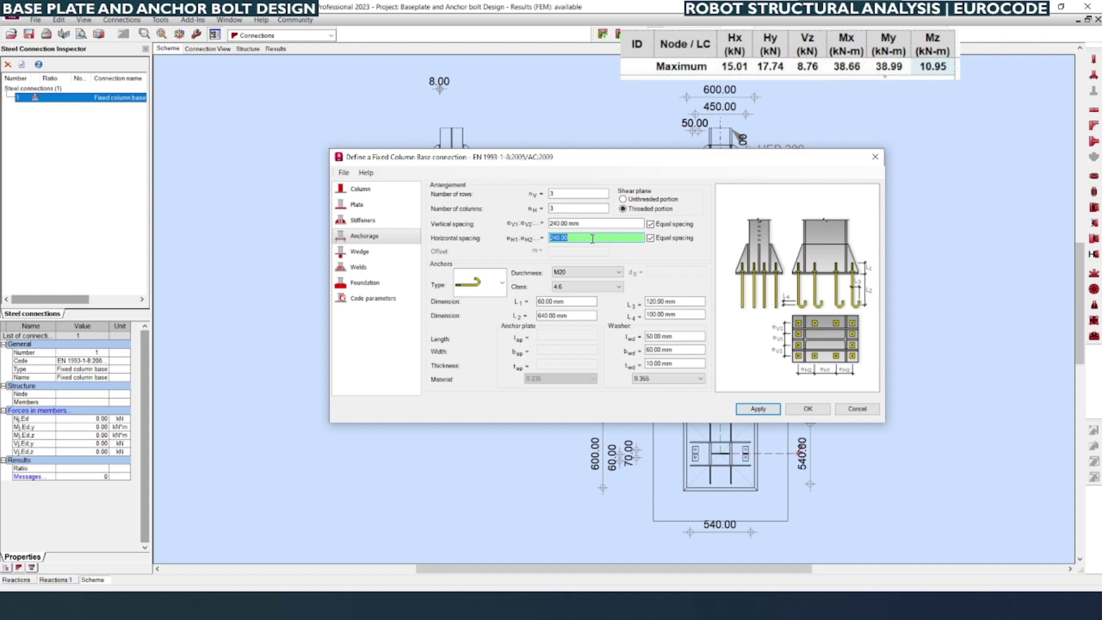
Step: Set the anchor diameter to M24, choose the anchor type with an anchor plate, and select class 4.6
click(600, 278)
click(575, 301)
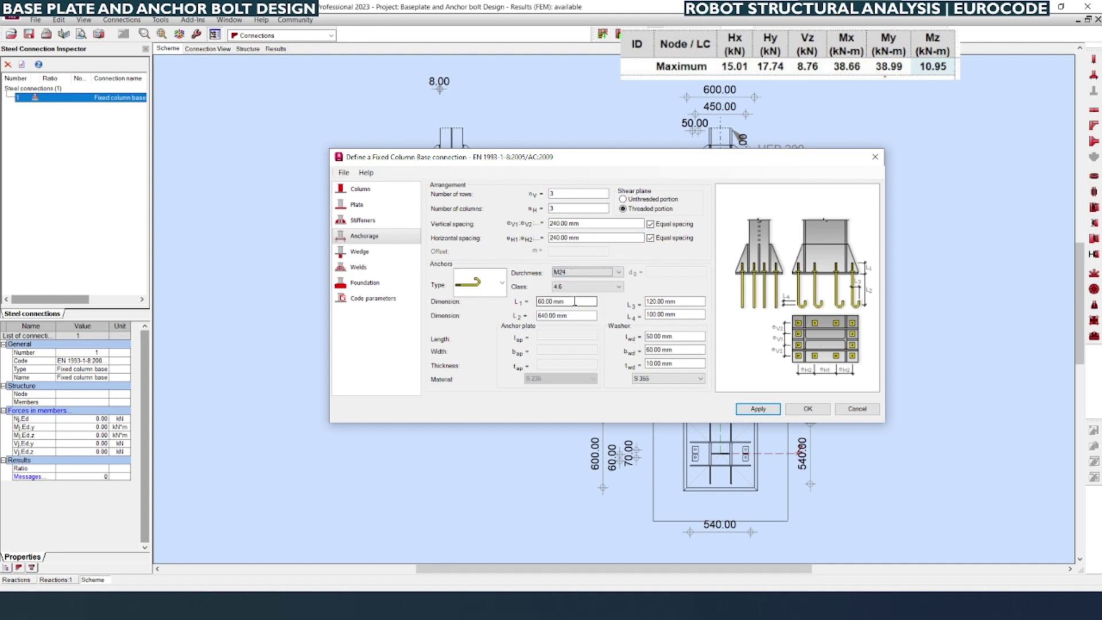
click(502, 283)
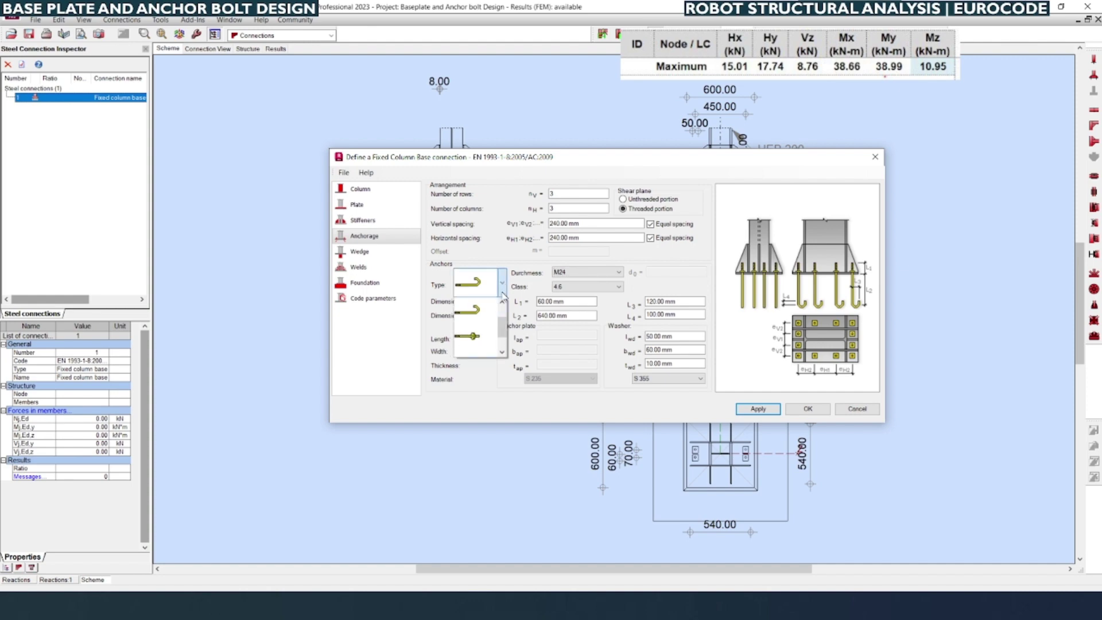
click(490, 341)
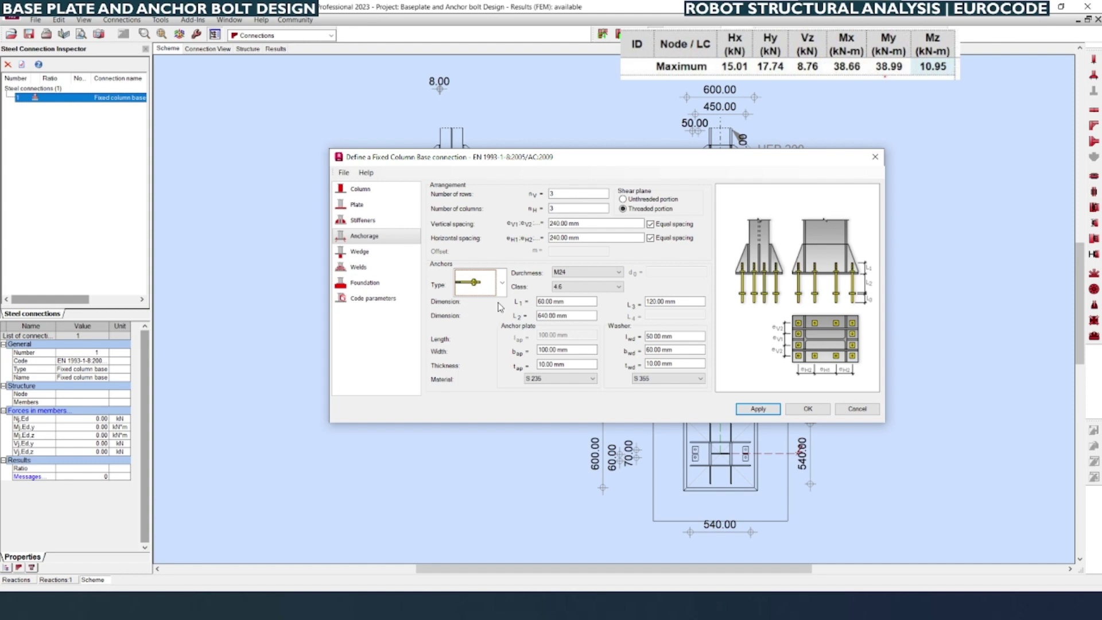
click(591, 293)
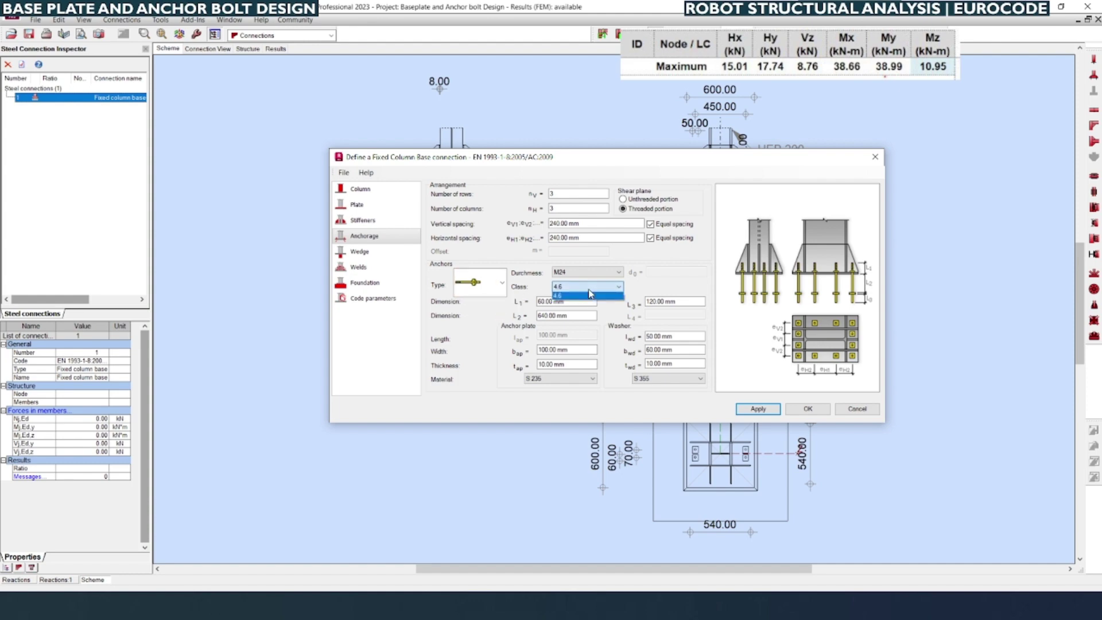
click(591, 294)
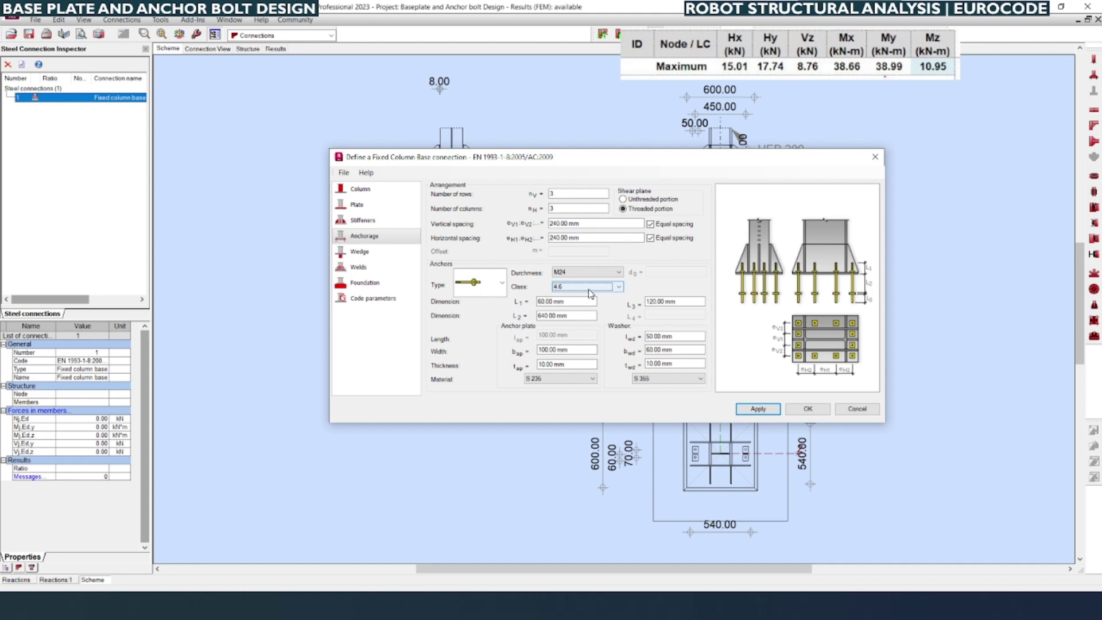
Step: Review the available anchor types and the classes offered for the M24 anchors
click(502, 283)
click(503, 282)
click(572, 291)
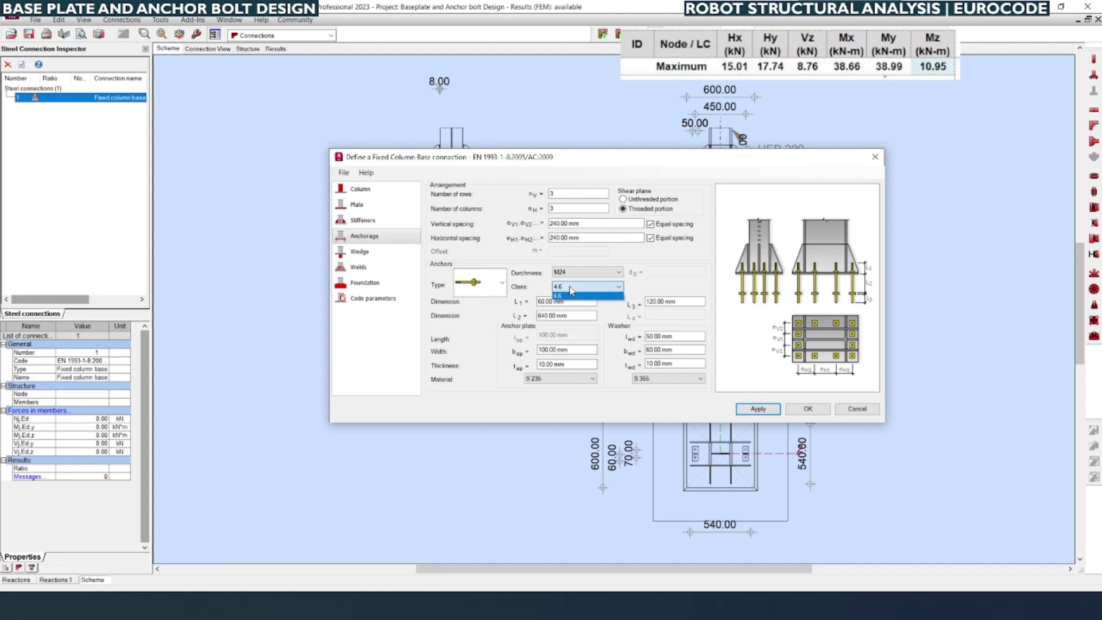
click(570, 289)
click(570, 289)
click(570, 289)
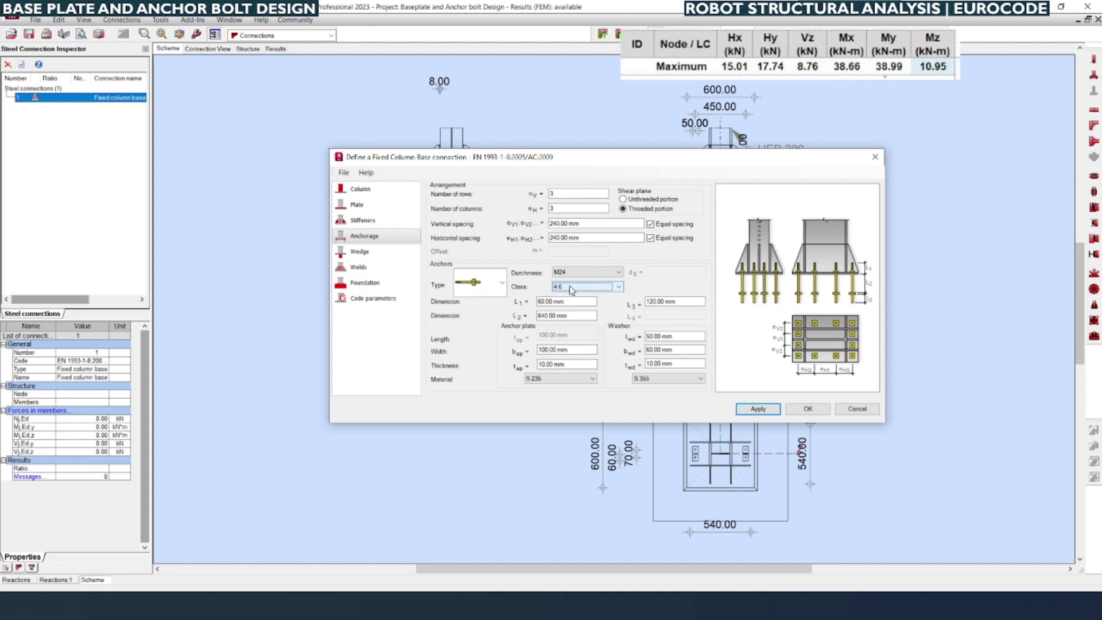
click(571, 289)
click(571, 290)
click(570, 285)
click(569, 287)
Step: Set the anchor dimensions to L1 = 100 mm, L2 = 800 mm and L3 = 100 mm
click(580, 301)
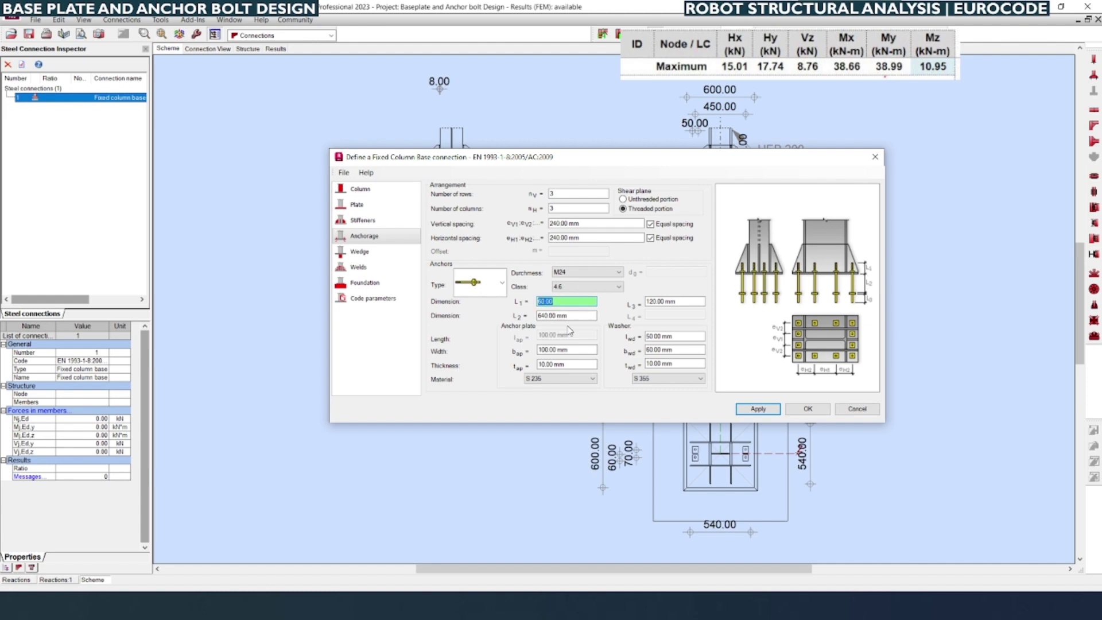
text(100)
key(Tab)
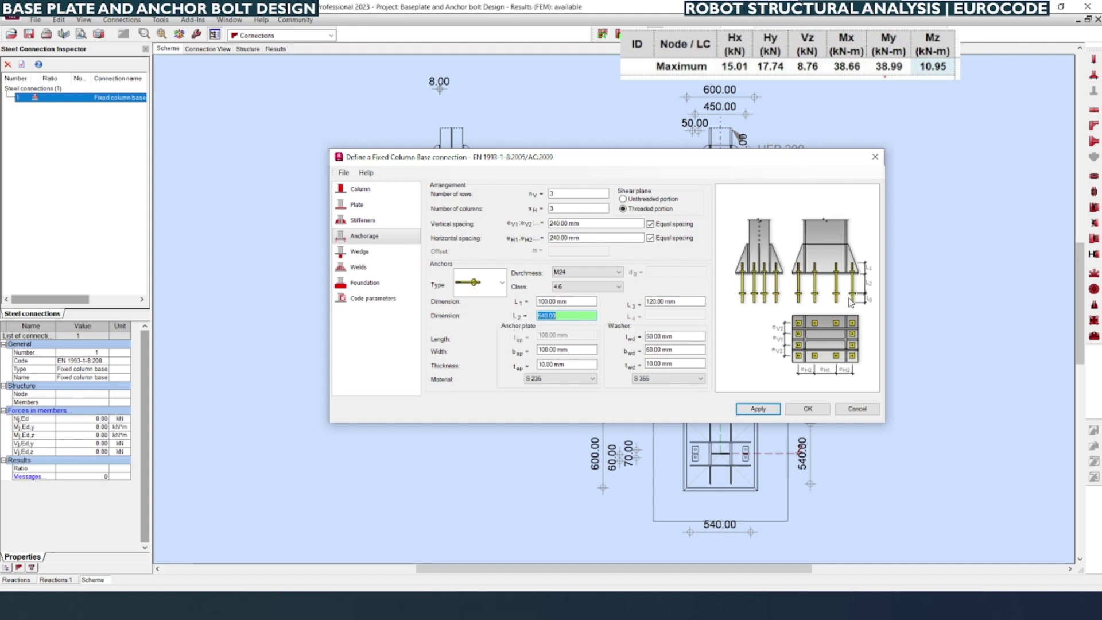
text(800)
click(680, 301)
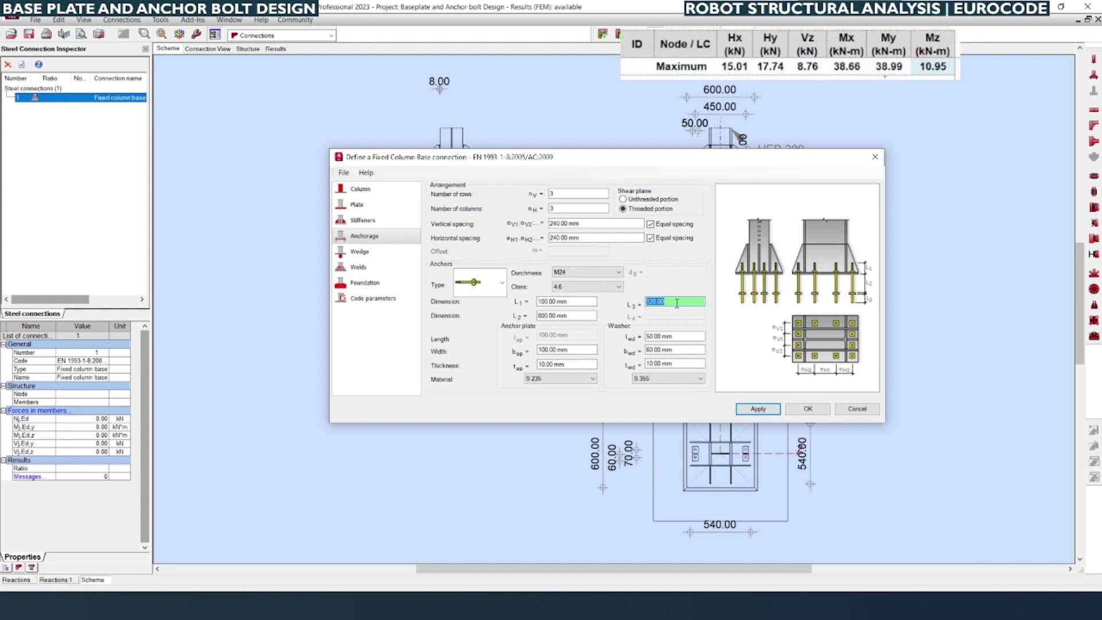
text(100)
Step: Set the anchor plate's thickness to 8 mm
click(575, 349)
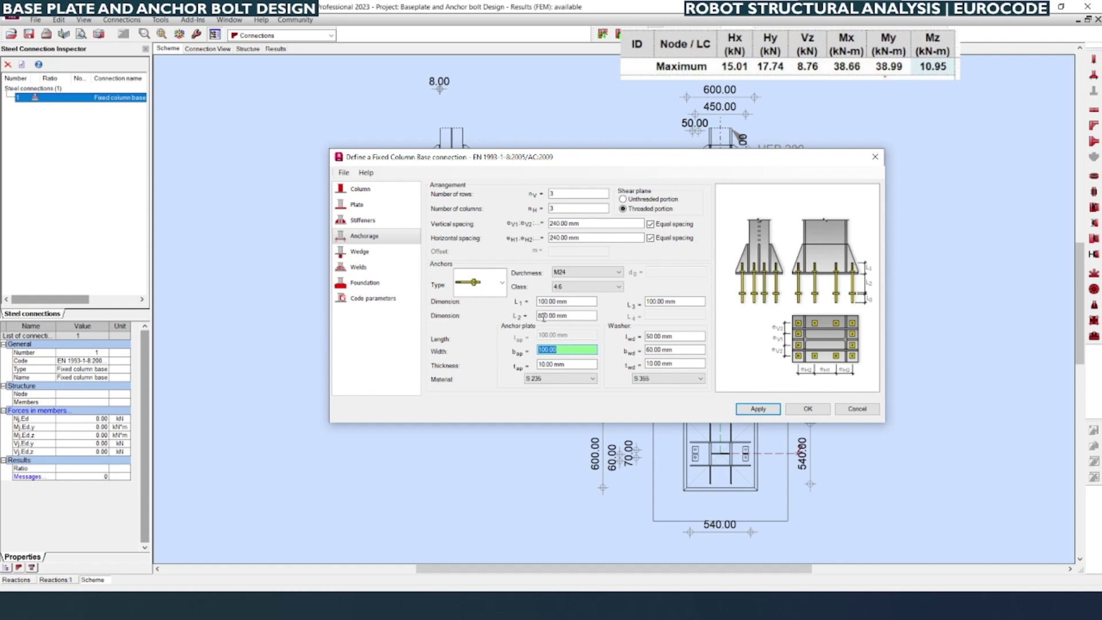
click(503, 283)
click(504, 285)
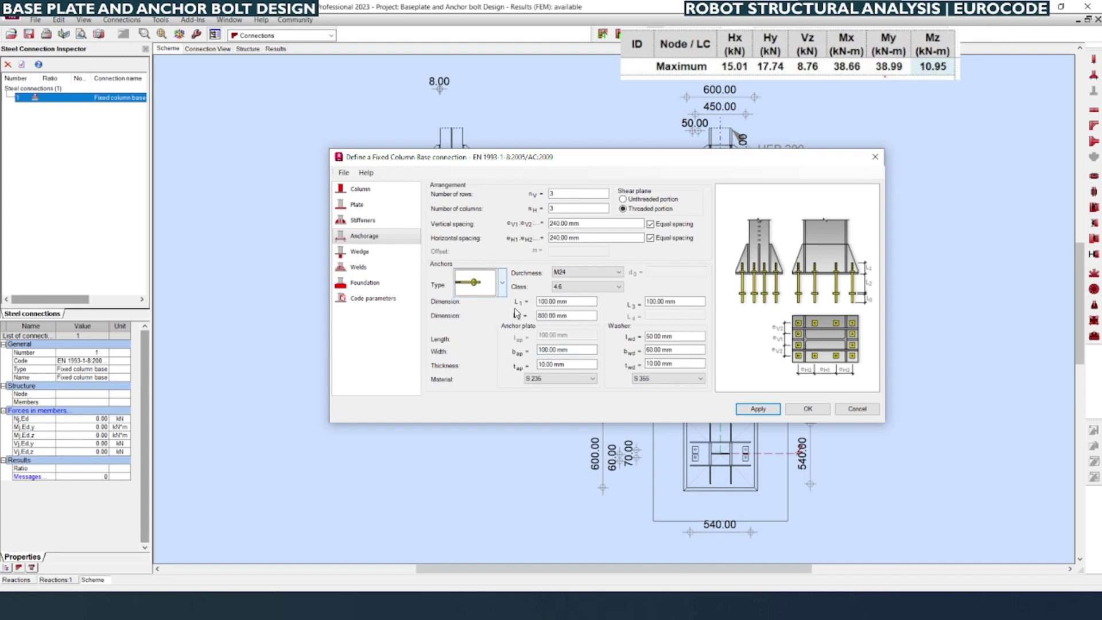
click(581, 349)
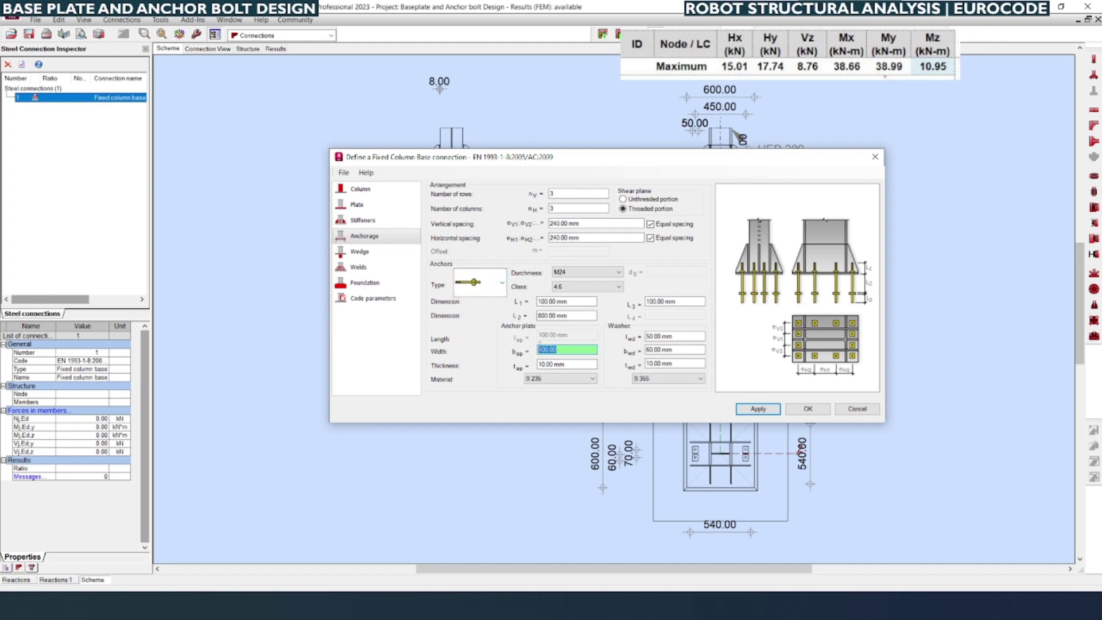
click(567, 362)
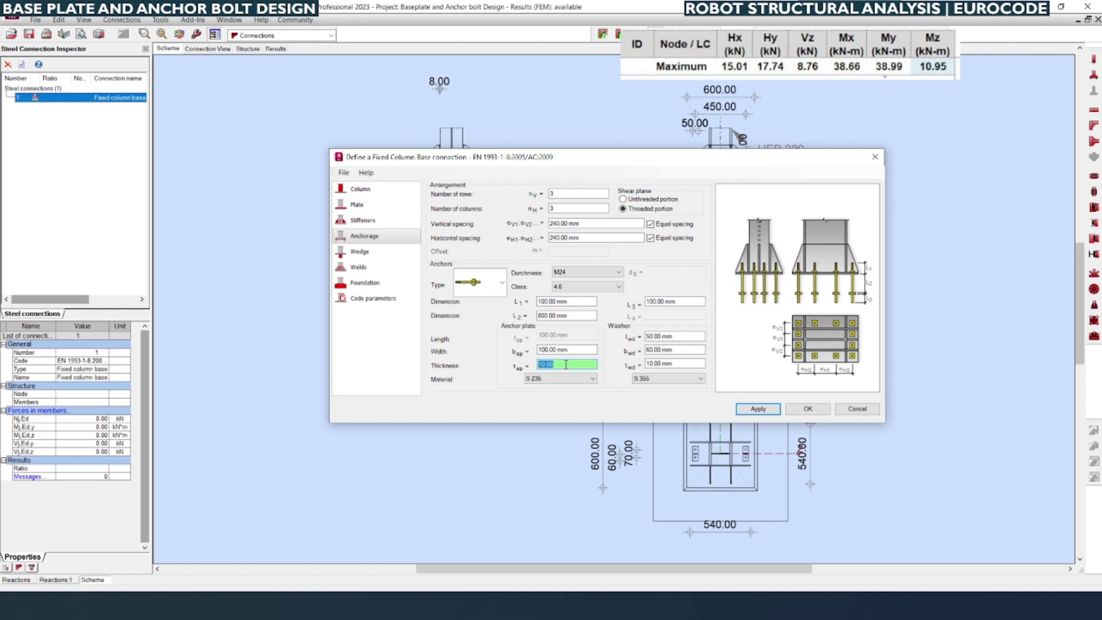
text(8)
Step: Set the washer's width to 50 mm and its thickness to 9 mm
click(675, 336)
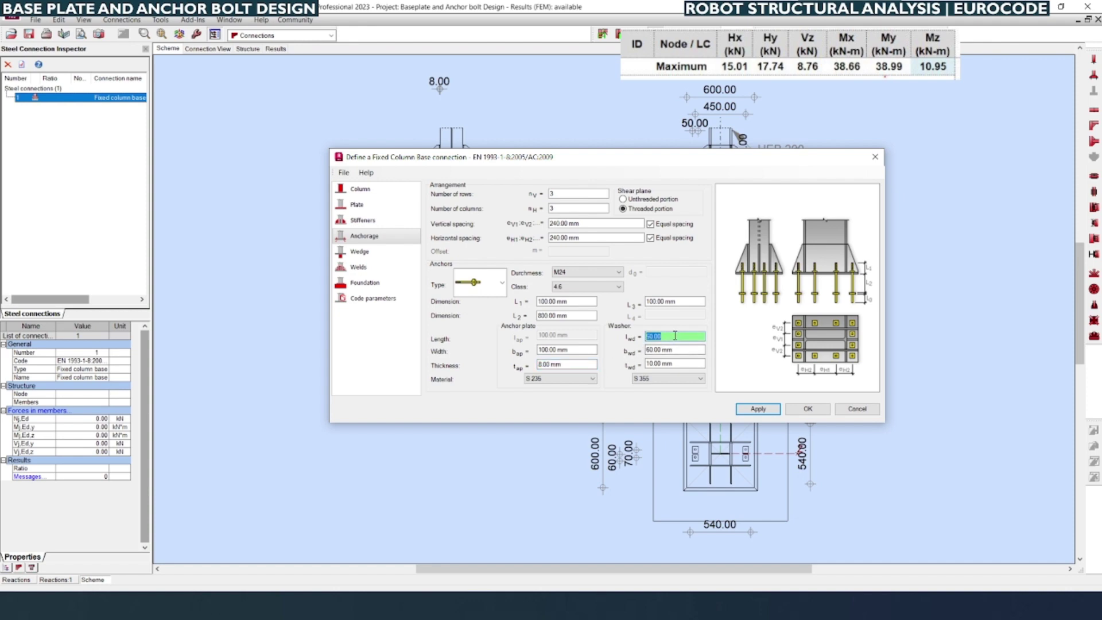
click(677, 349)
click(680, 336)
click(675, 351)
text(50)
click(686, 364)
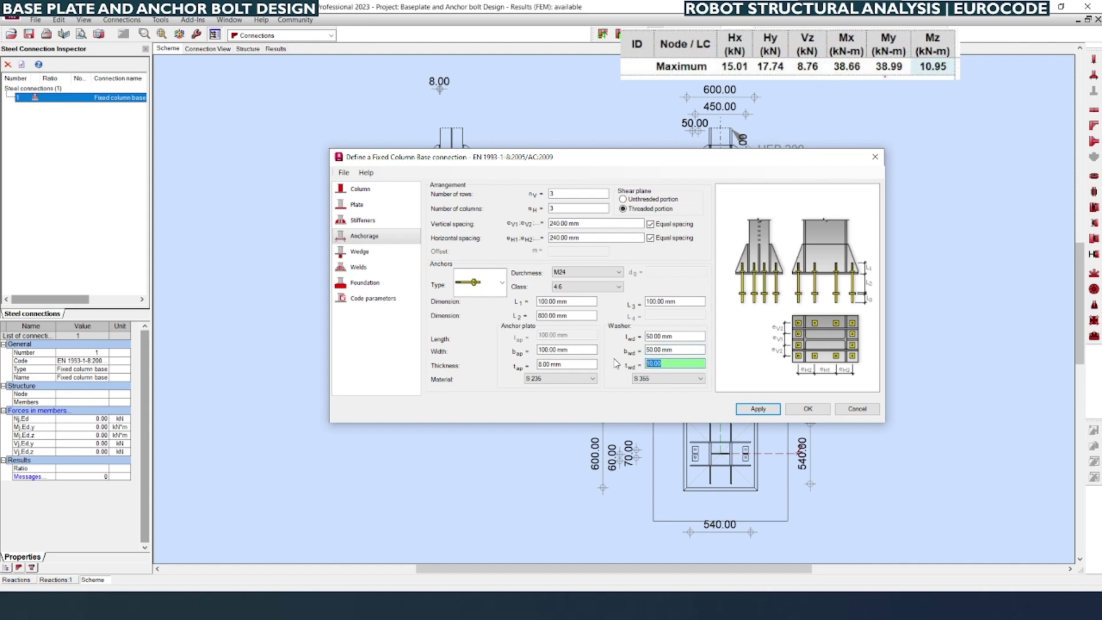
text(9)
Step: Choose S 355 as the anchor plate material and apply the anchorage parameters to the connection
click(682, 338)
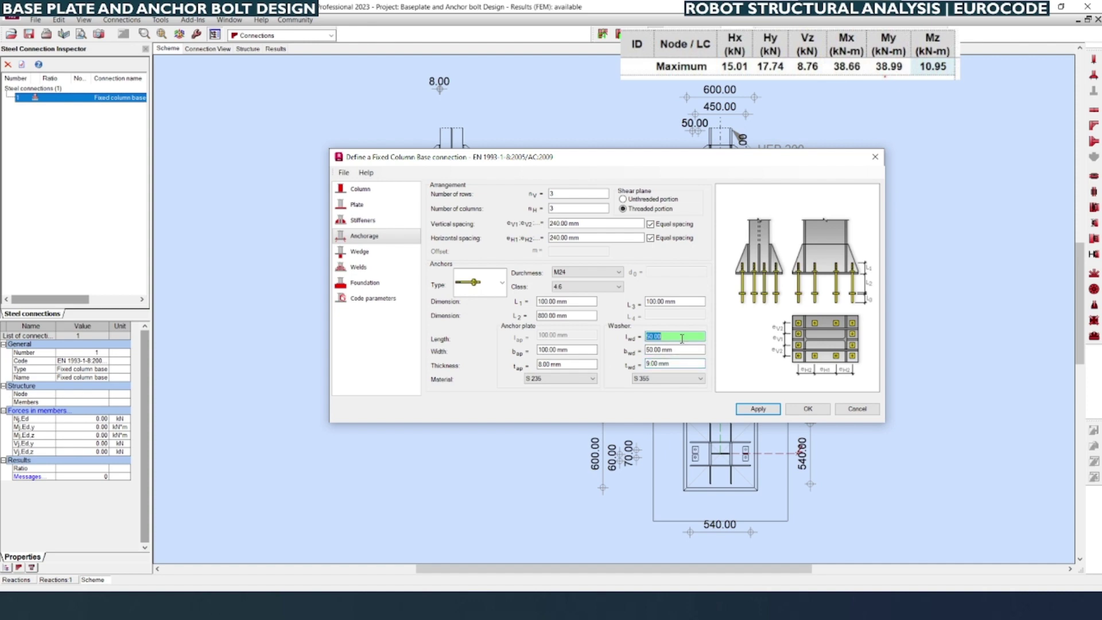
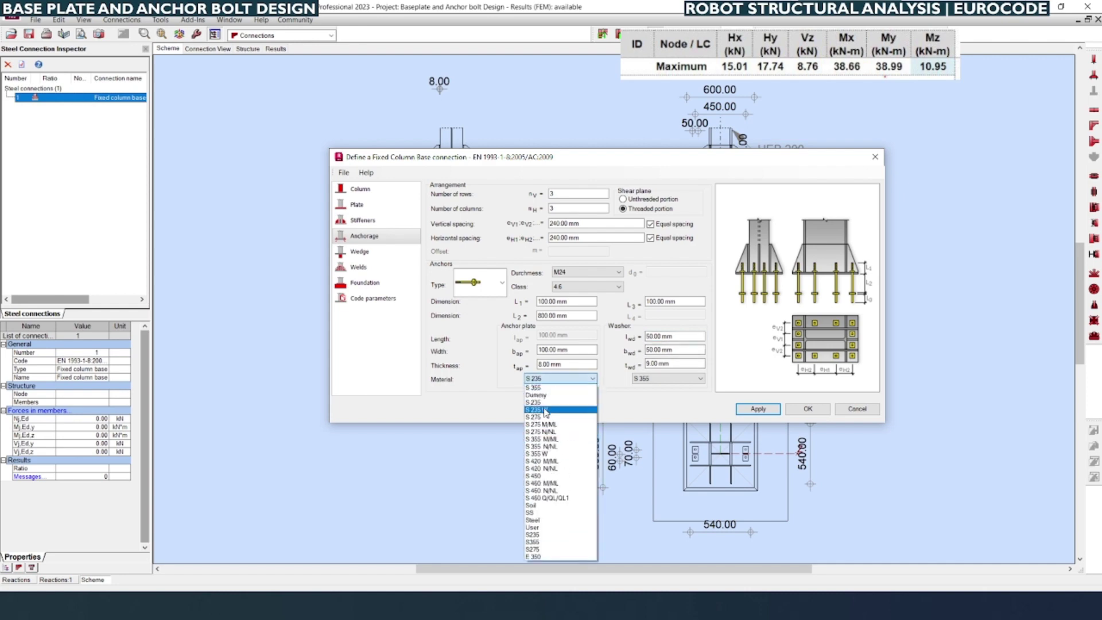
click(548, 388)
click(757, 409)
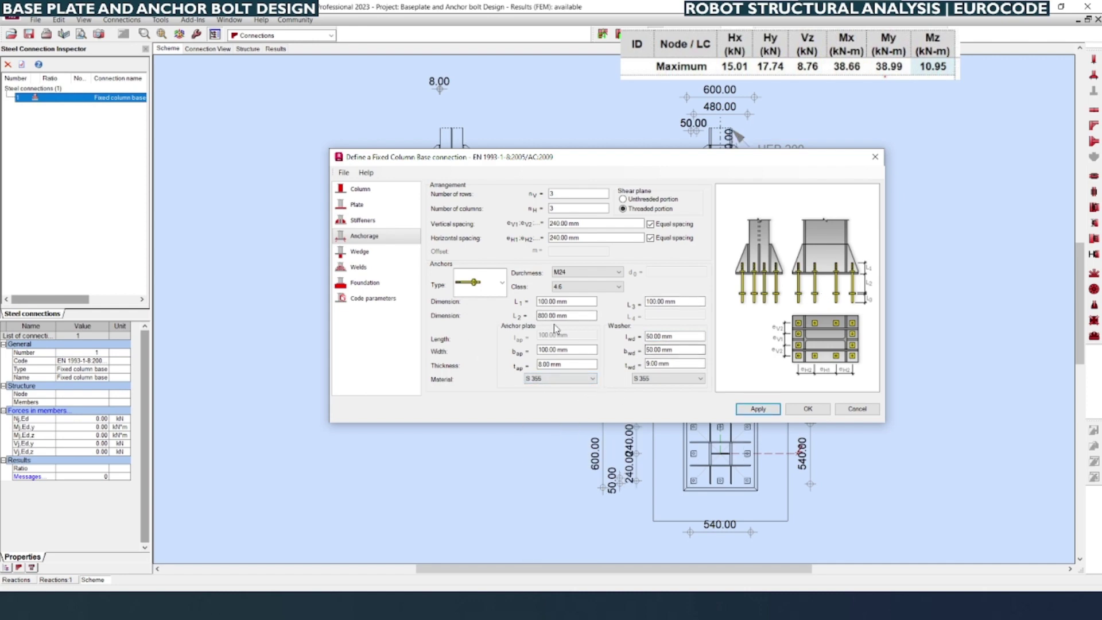
Step: Set the weld thicknesses of the main plate, wedge and stiffeners to 5 mm each and apply them
click(361, 253)
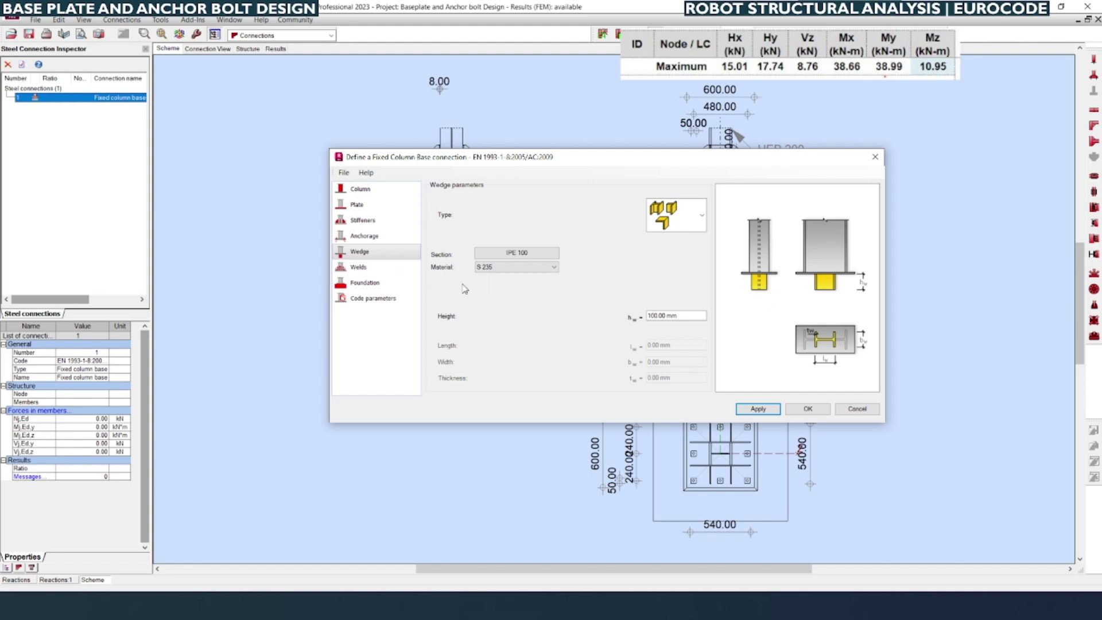
click(372, 268)
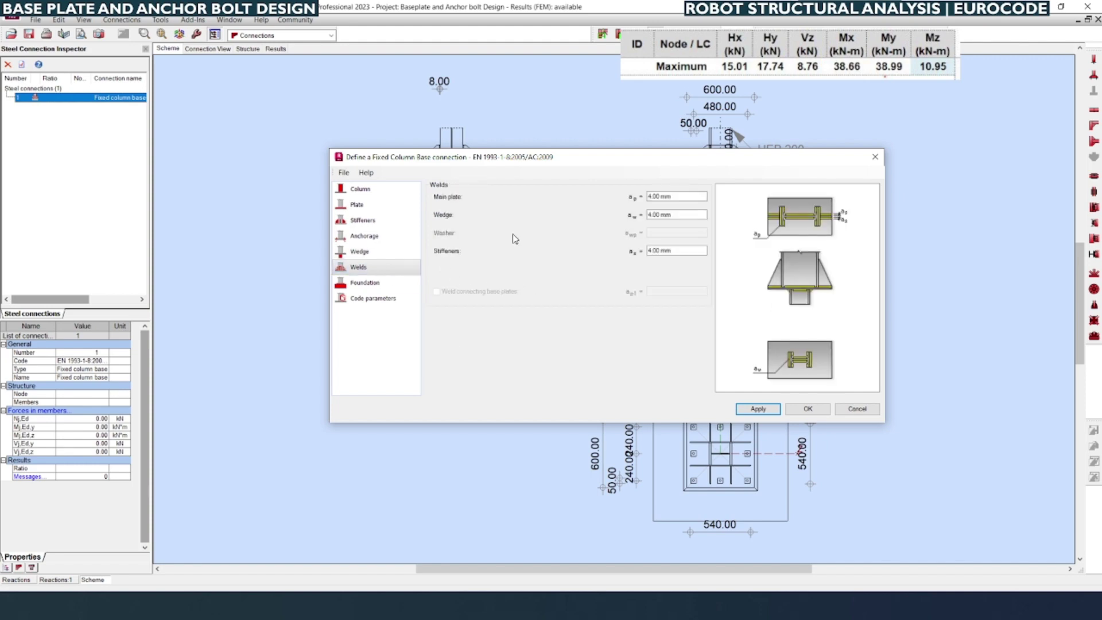
click(671, 196)
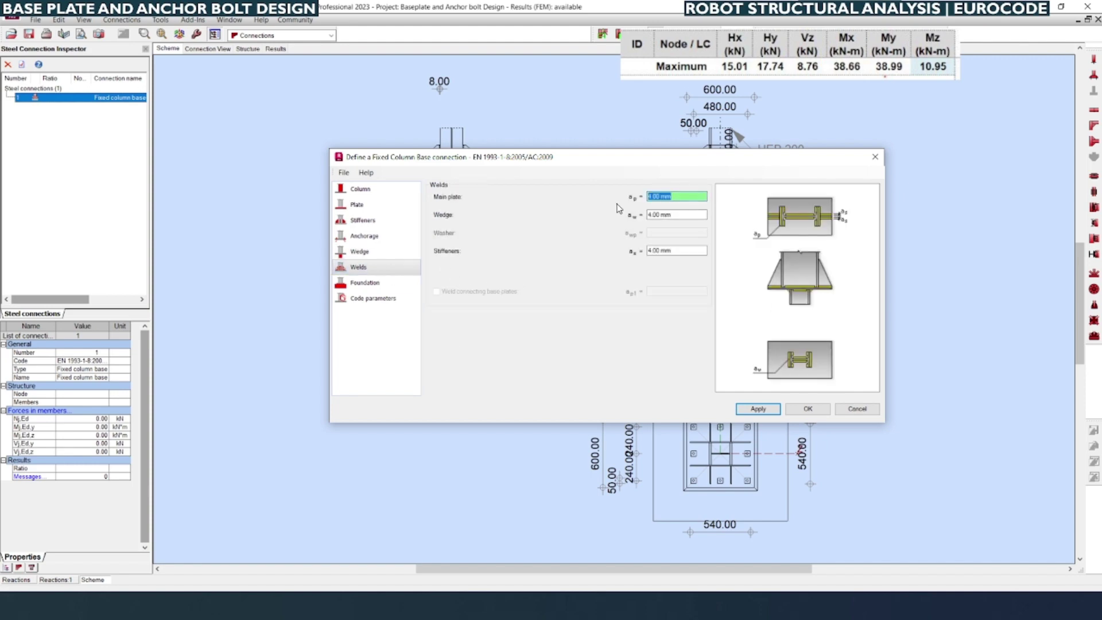
text(5)
key(Tab)
text(5)
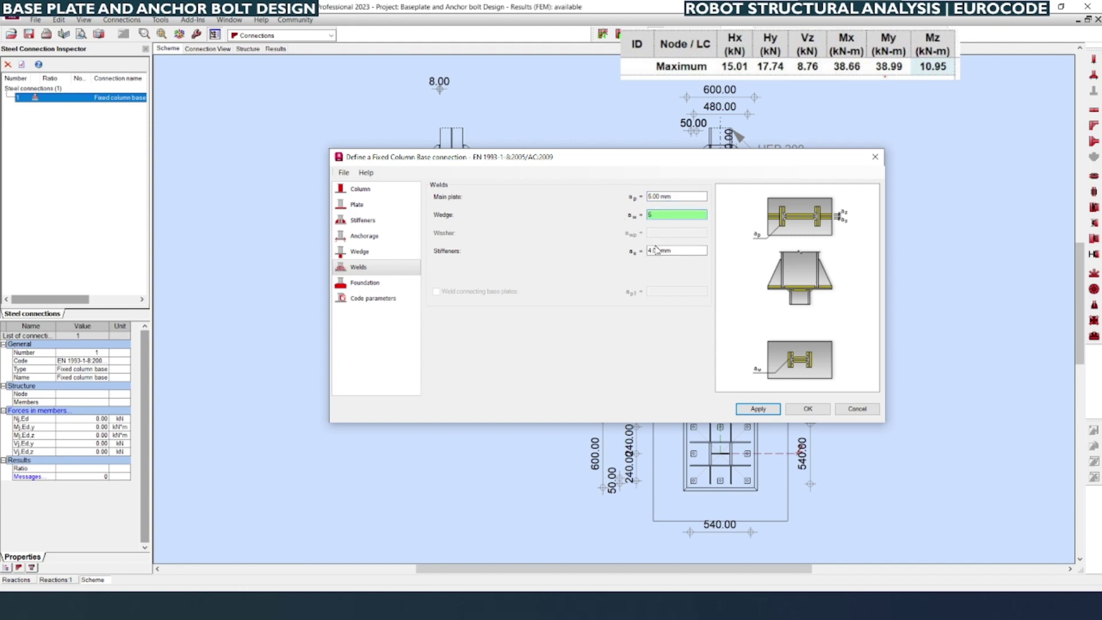
click(676, 250)
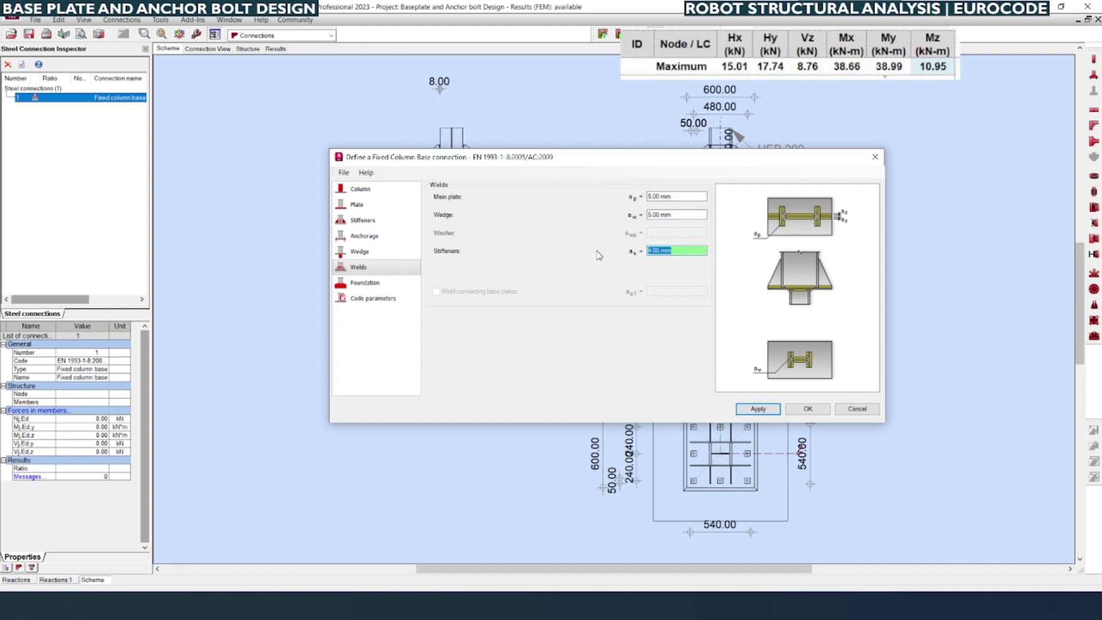
text(5)
key(Tab)
key(Return)
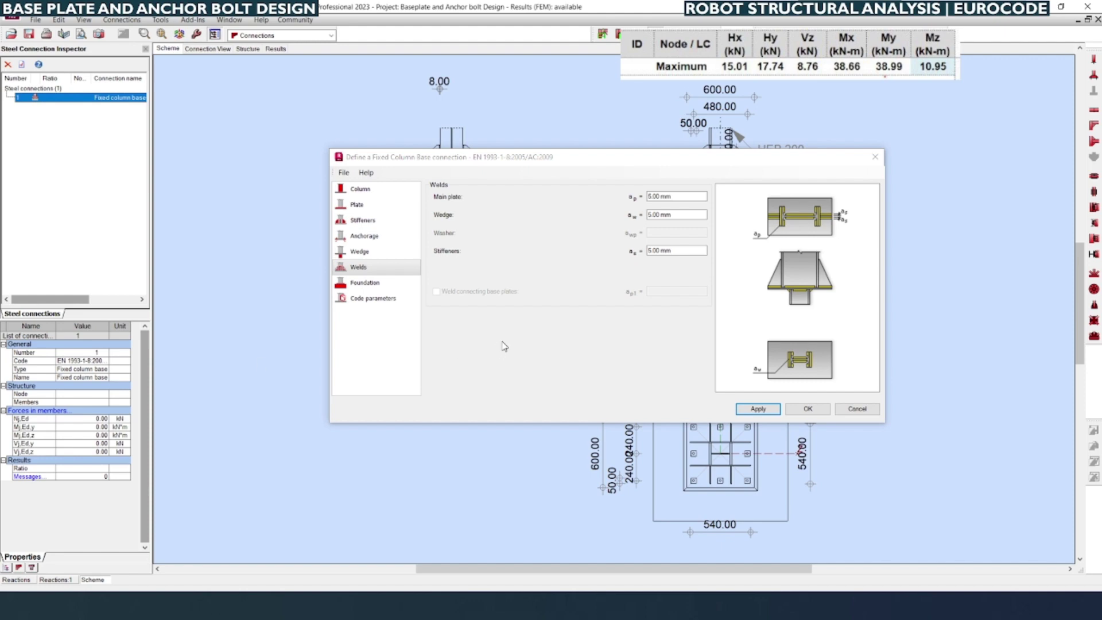
Step: Set the foundation's length and width to 900 mm and its height to 1200 mm
click(365, 282)
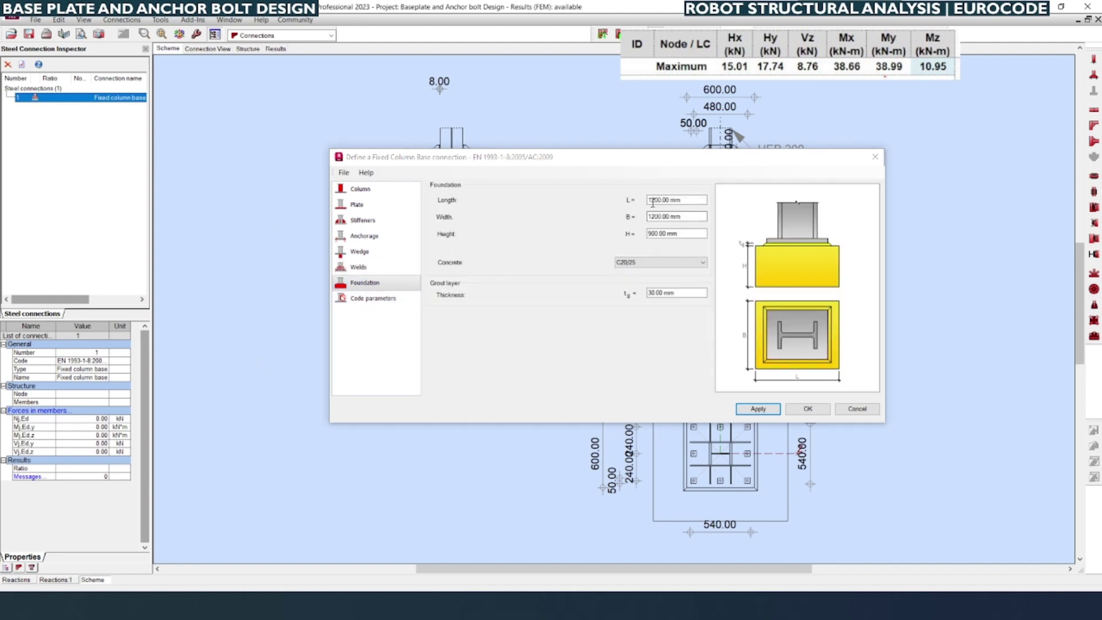
drag(610, 162, 502, 110)
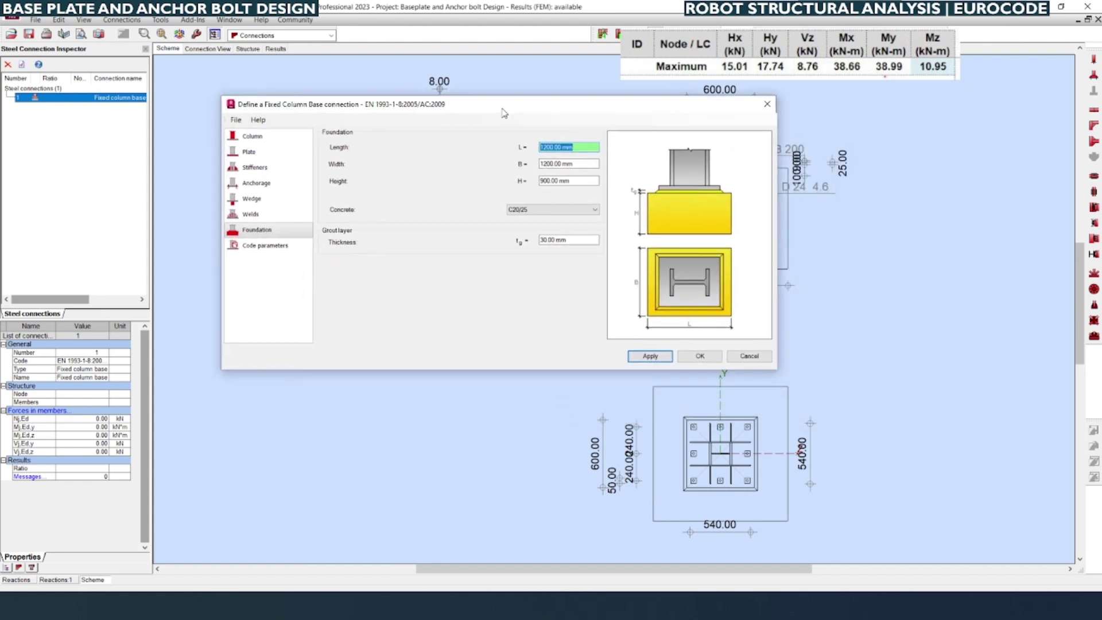
drag(502, 110, 530, 170)
text(9000)
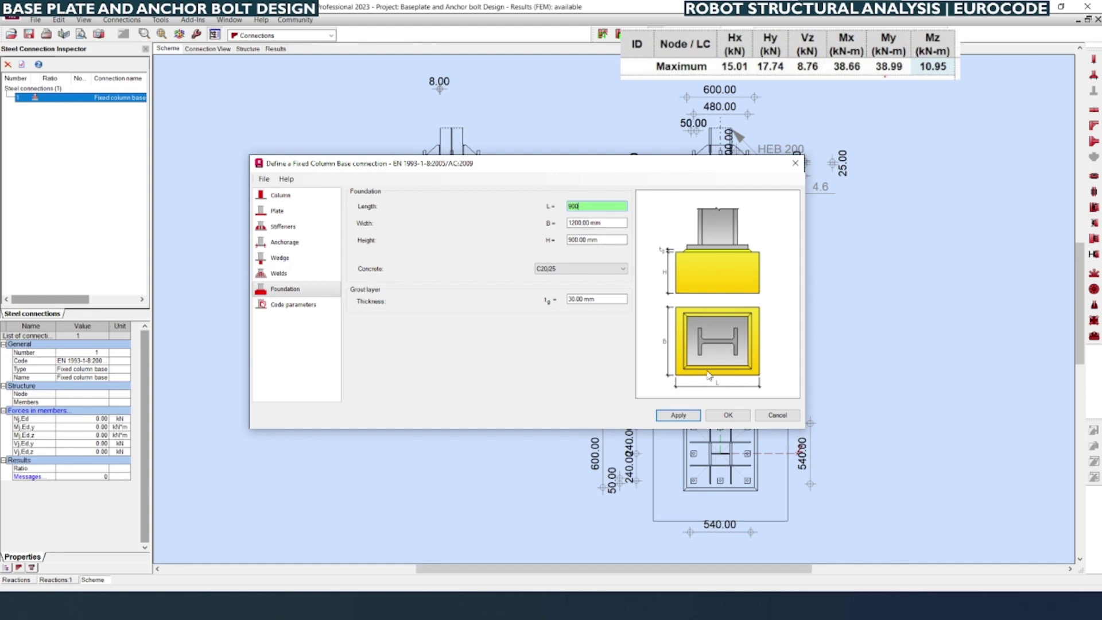
key(Tab)
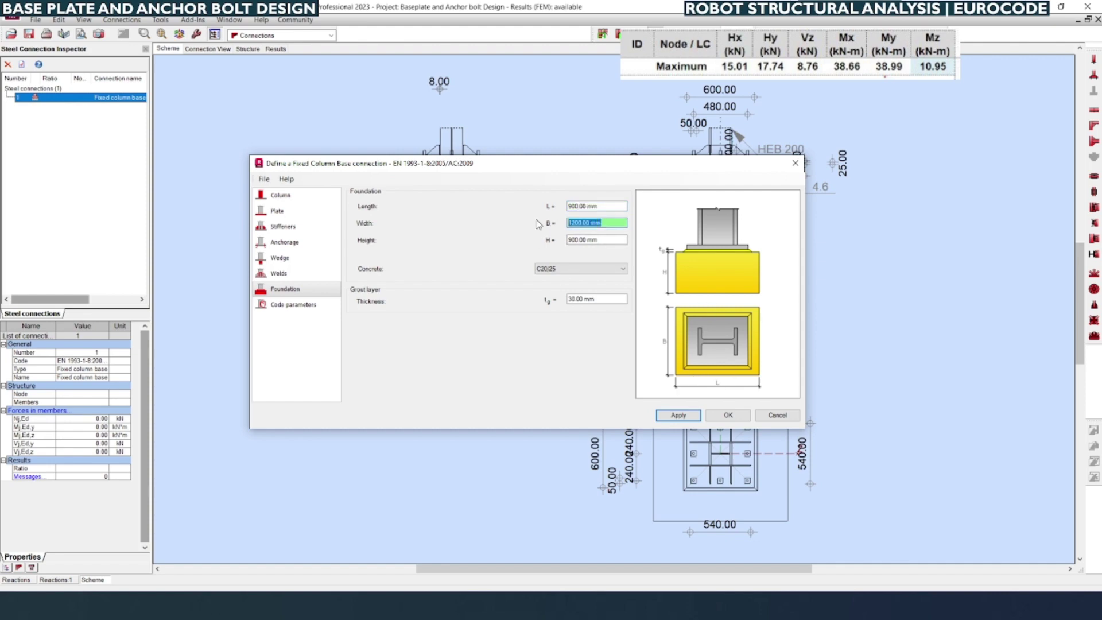
text(900)
key(Tab)
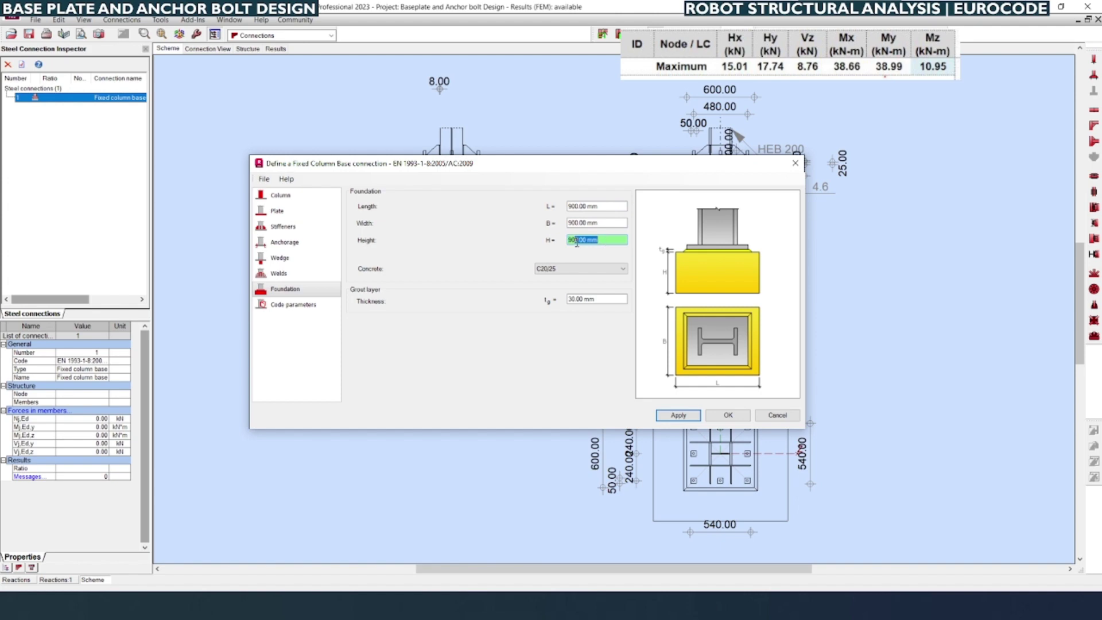
text(1200)
drag(620, 239, 535, 244)
Step: Set the foundation concrete to C25/30 and the grout layer thickness to 50 mm
click(562, 269)
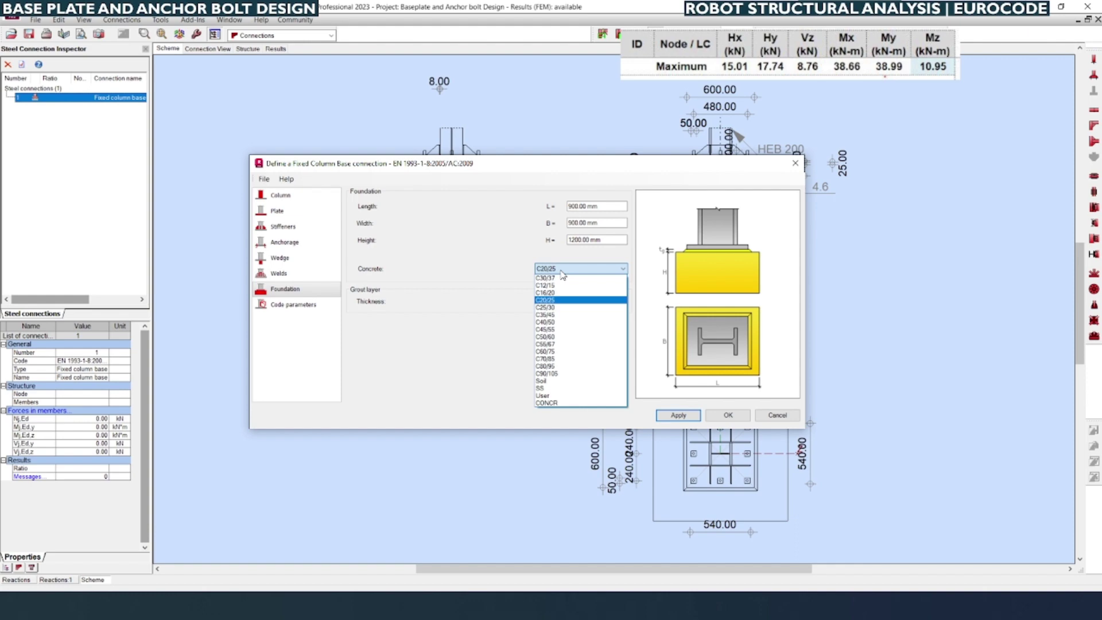
click(550, 308)
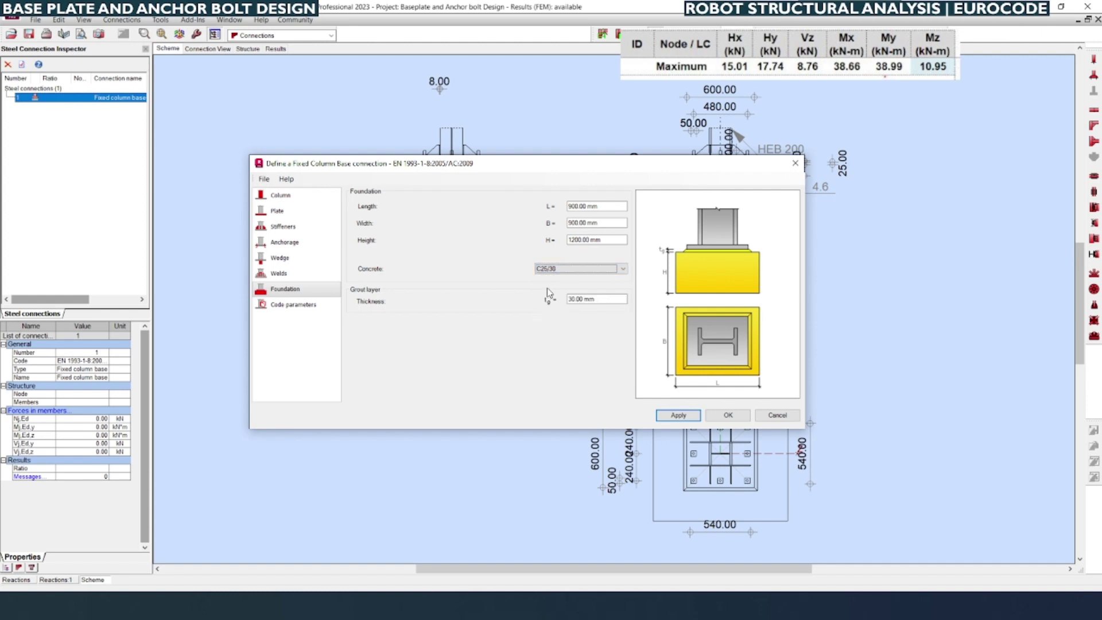
click(570, 269)
click(569, 269)
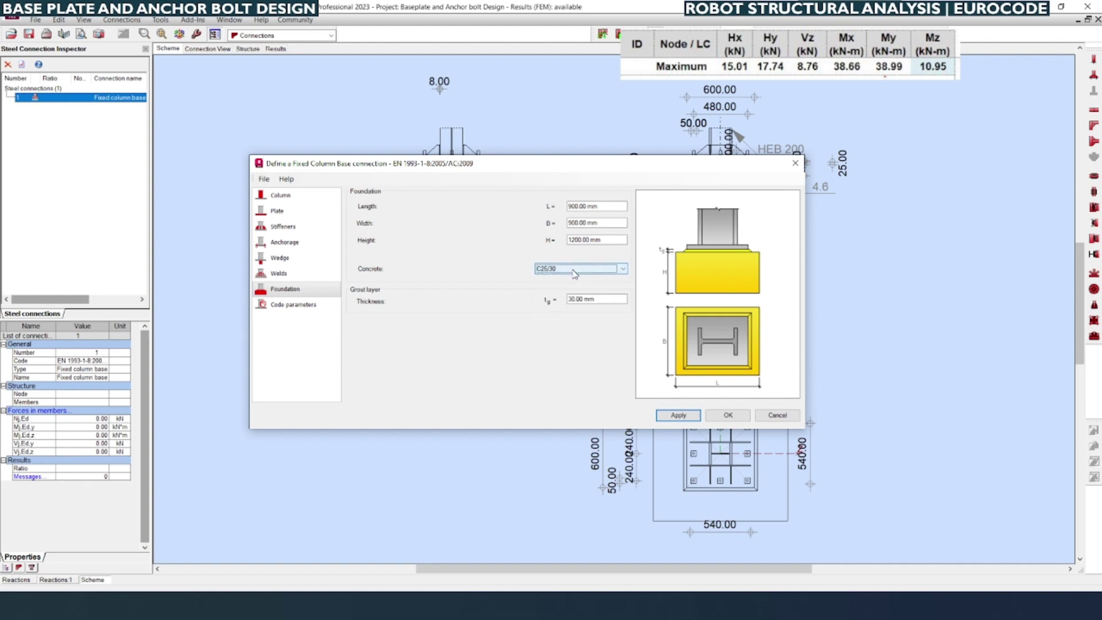
key(Tab)
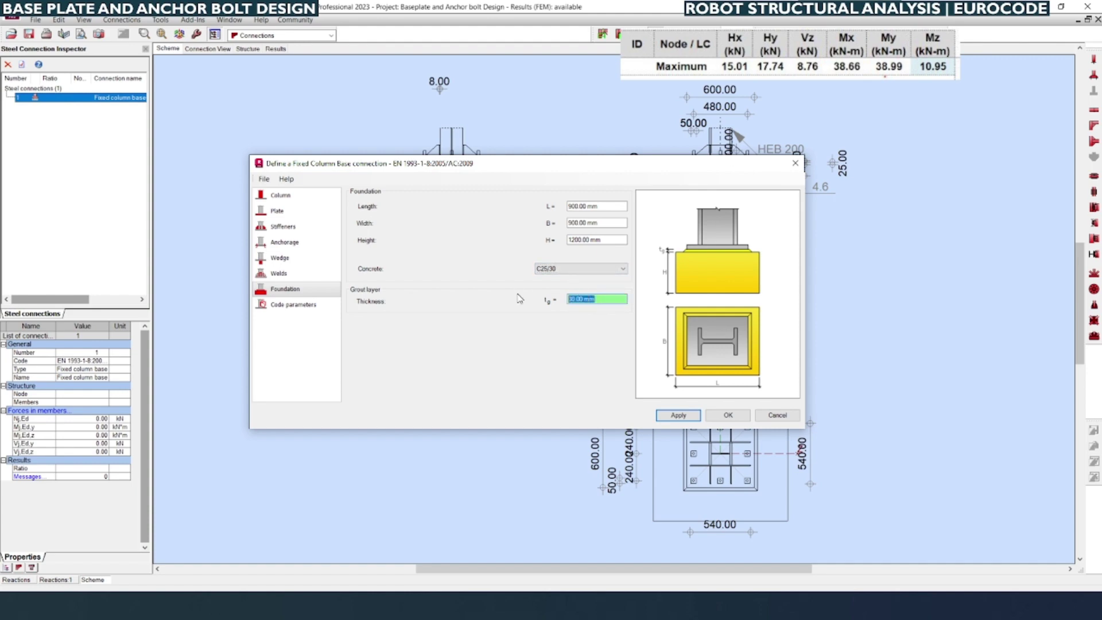
text(50)
click(300, 290)
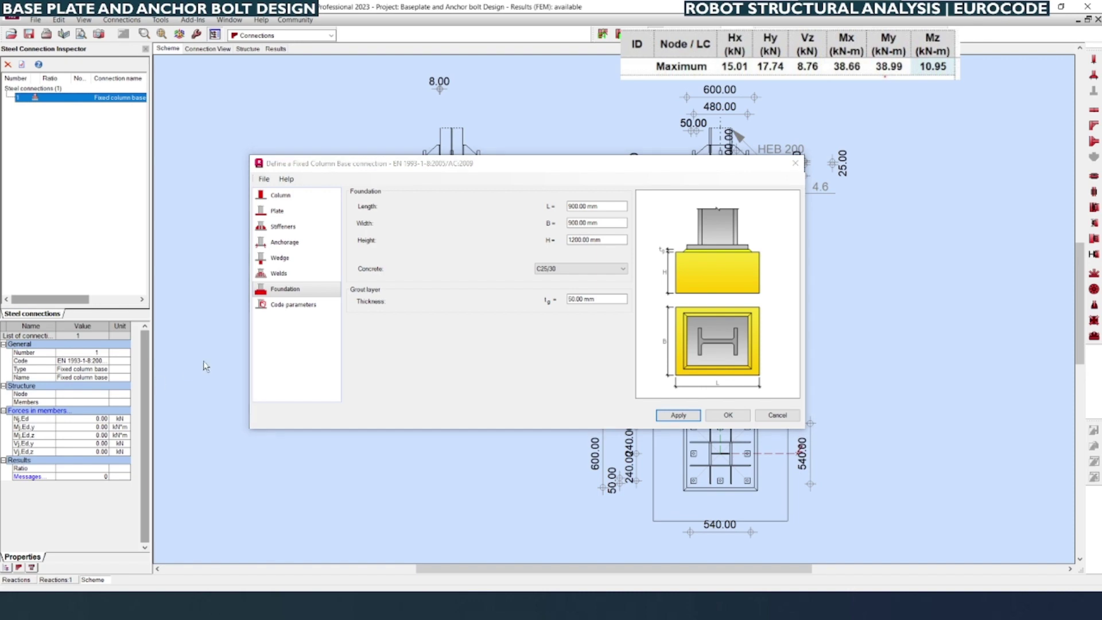
Step: Open the connection's code parameters and apply the current settings to the connection
click(298, 311)
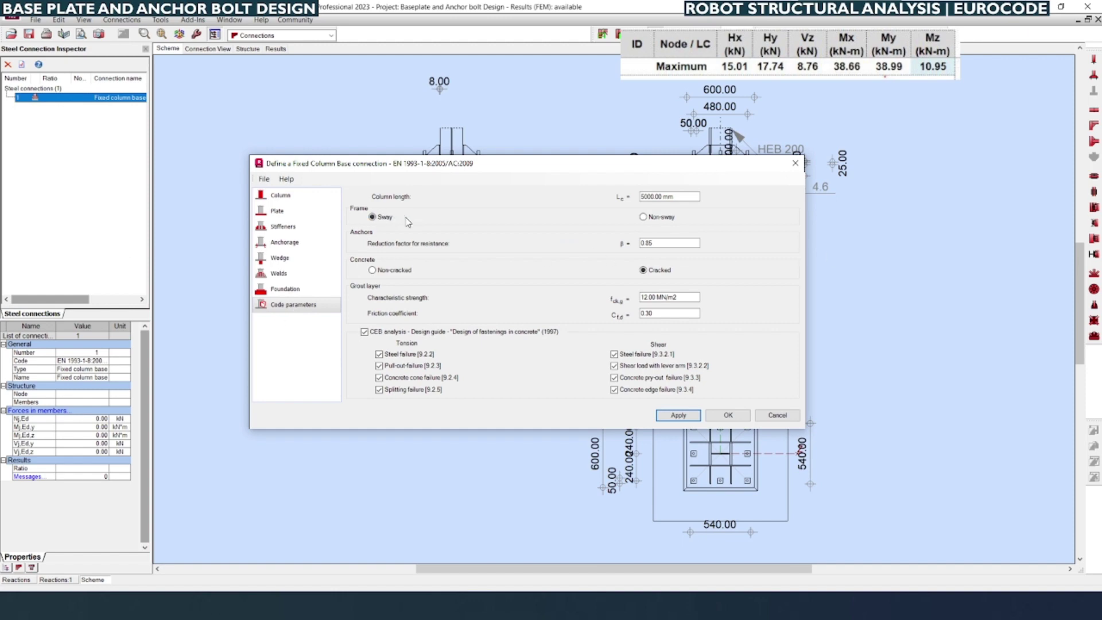
drag(680, 196, 630, 197)
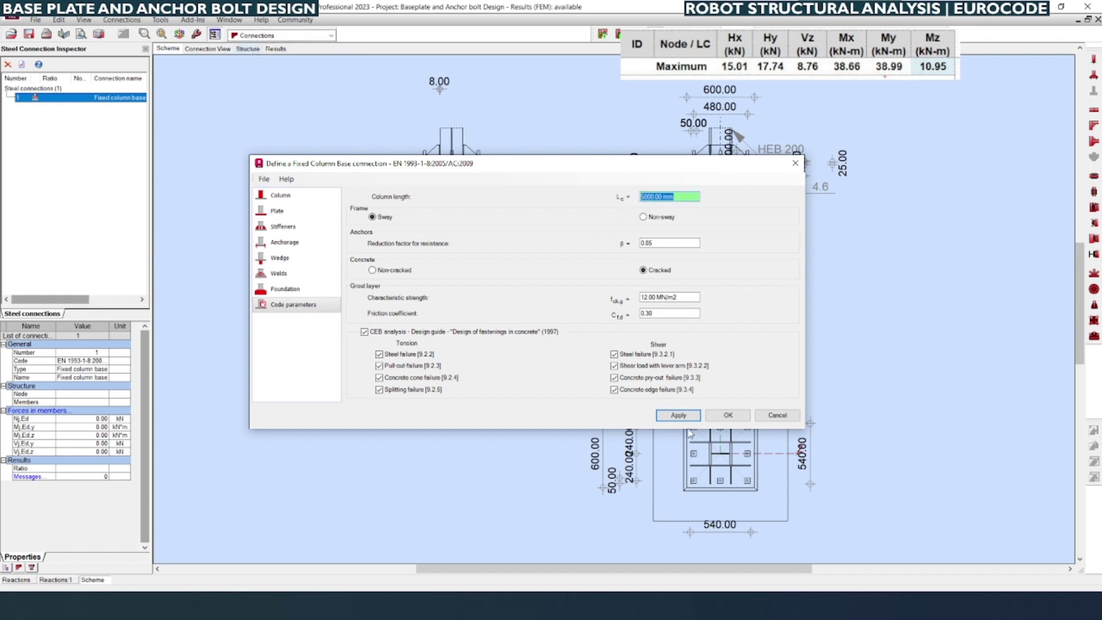
click(678, 415)
Step: Check the column in the structure view and set the connection's column length to 2400 mm in the code parameters
click(247, 50)
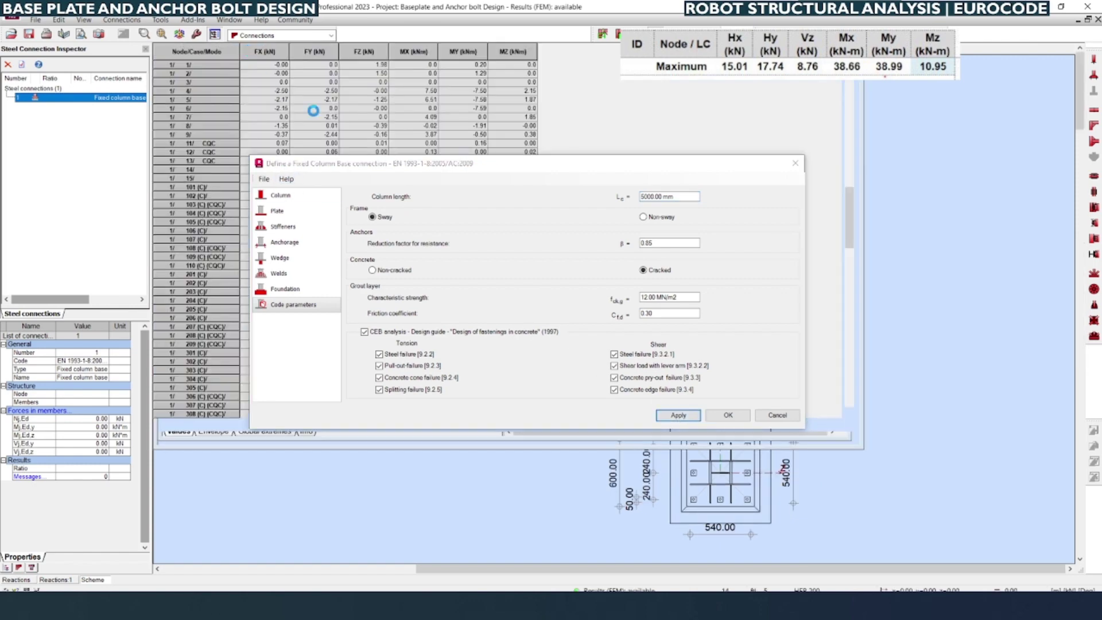
middle_drag(650, 99, 558, 56)
drag(548, 59, 588, 102)
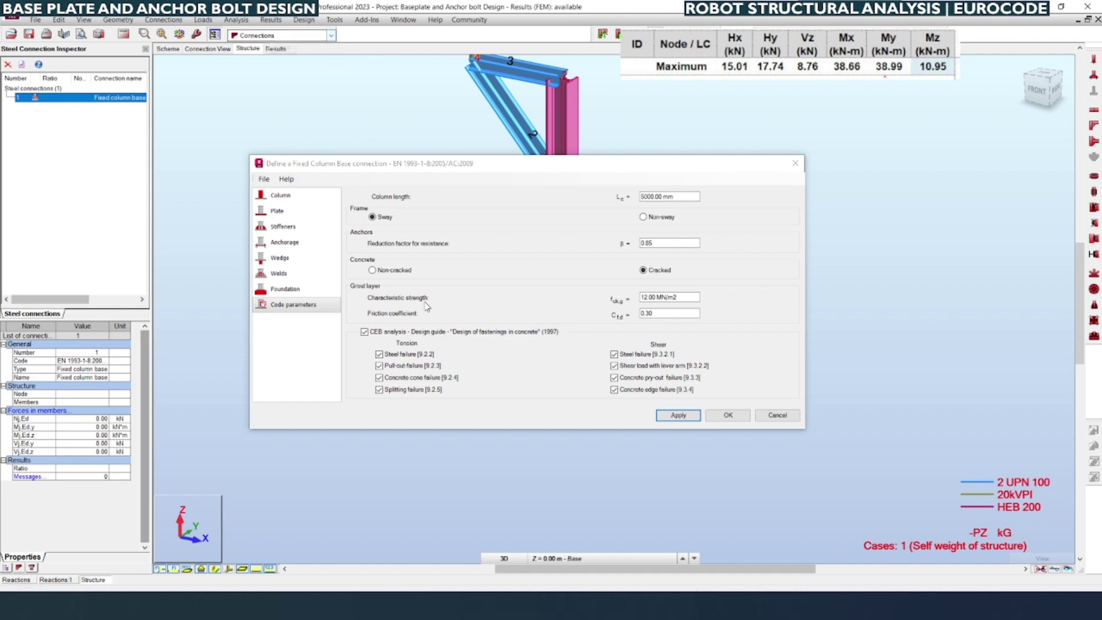
double_click(680, 196)
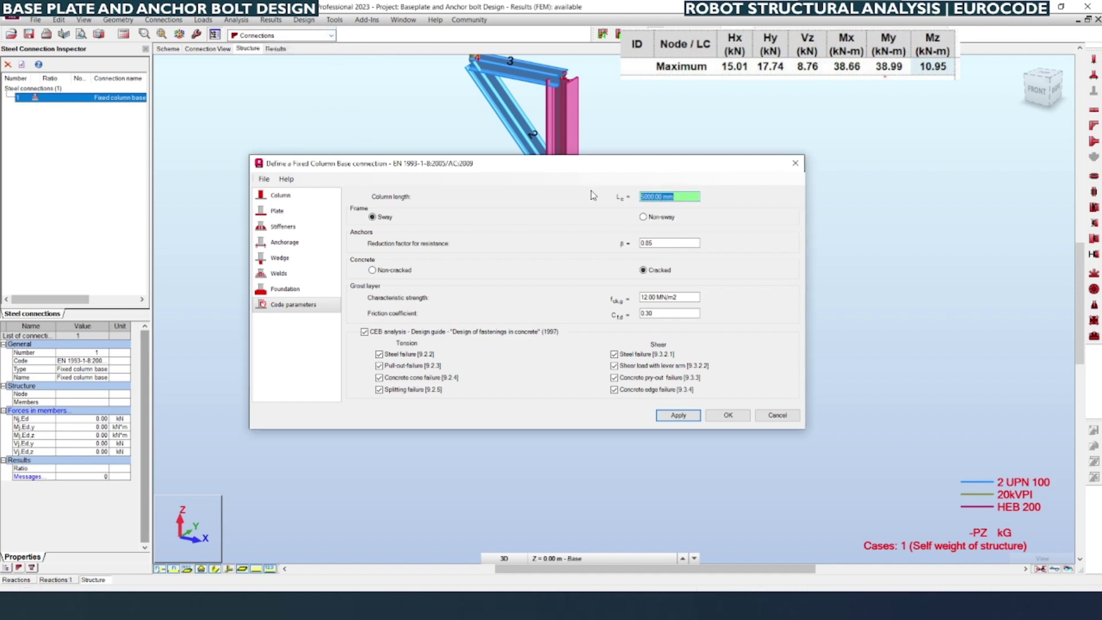
text(2400)
Step: Turn off the CEB analysis of fastenings in concrete and accept the connection definition
click(669, 243)
click(668, 243)
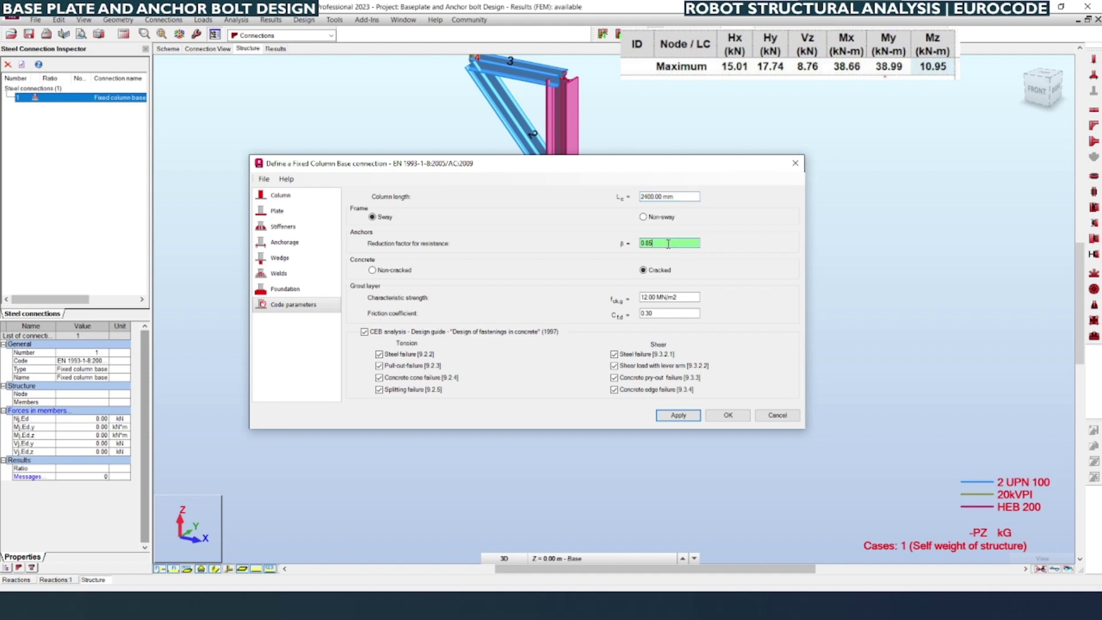
click(668, 245)
click(670, 313)
click(689, 297)
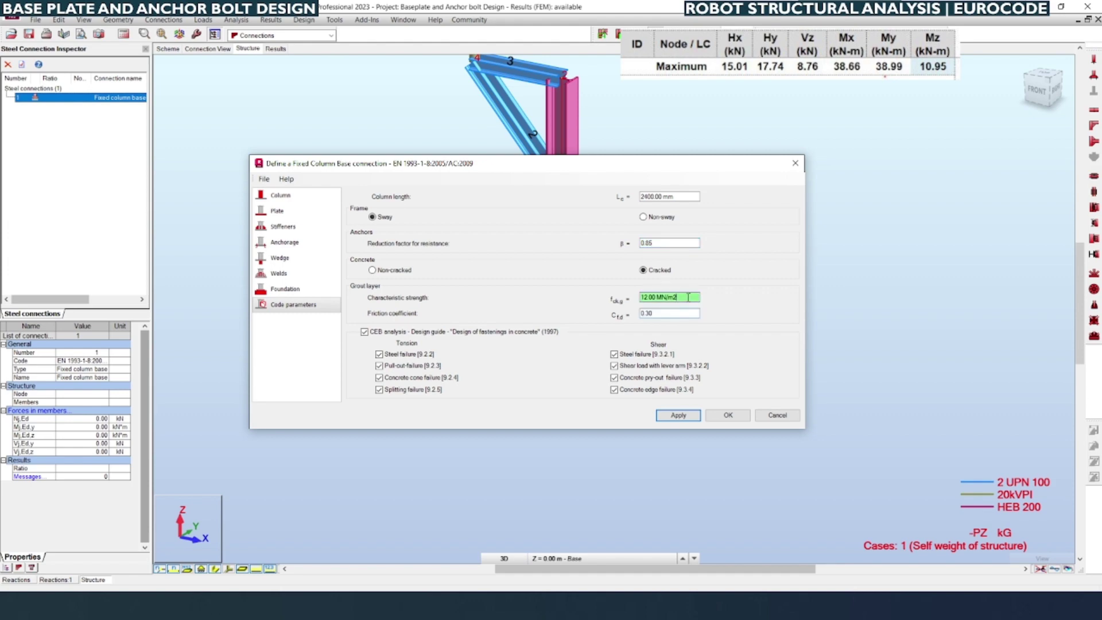
click(641, 315)
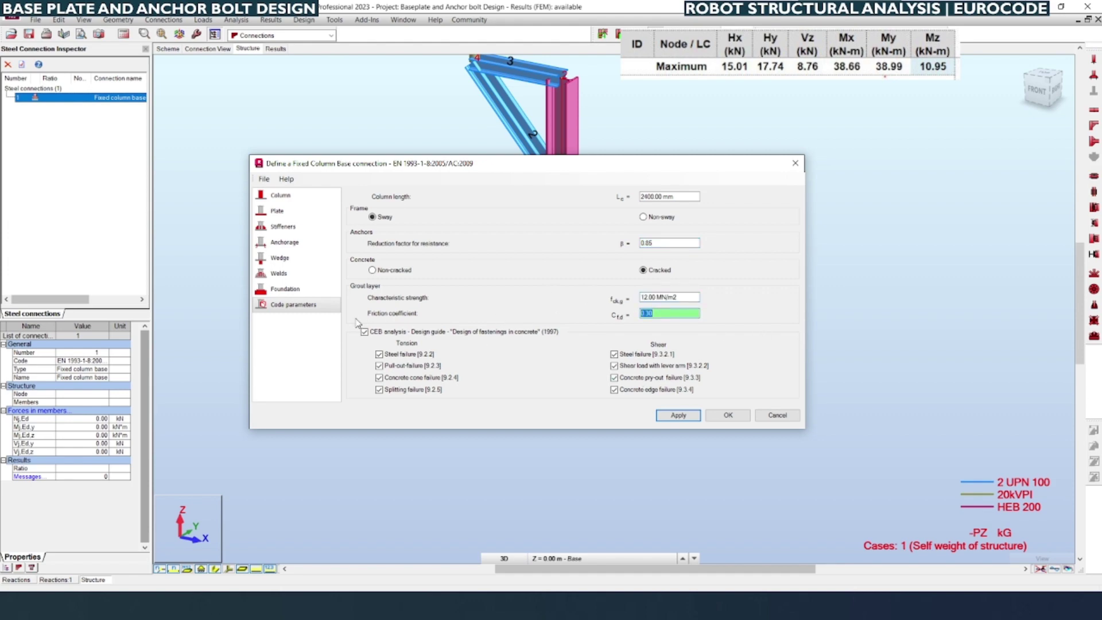
click(365, 331)
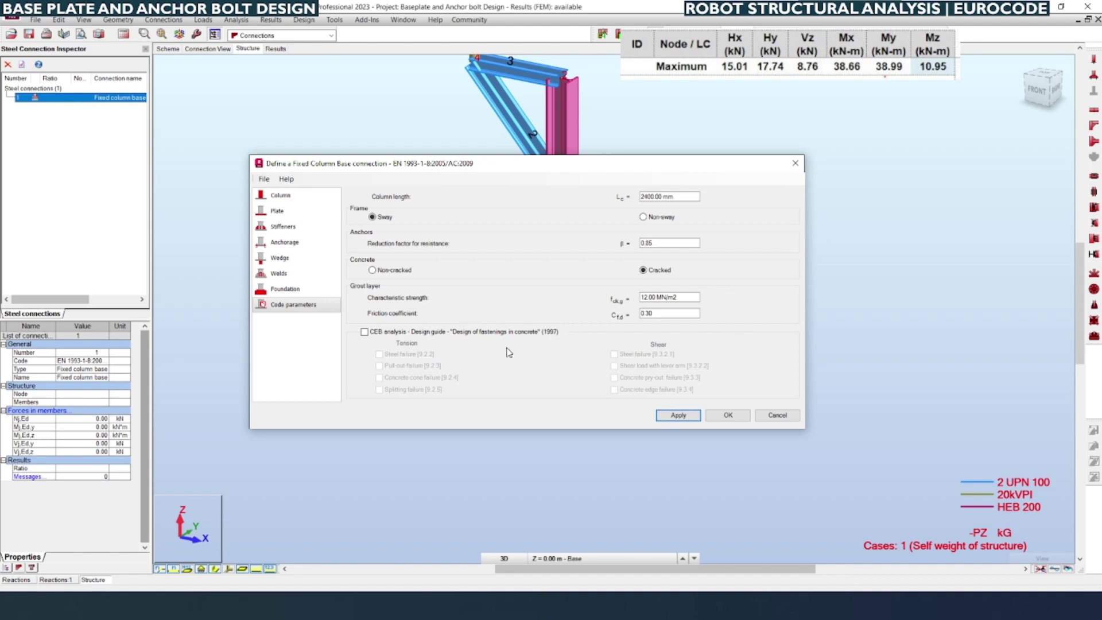
click(726, 416)
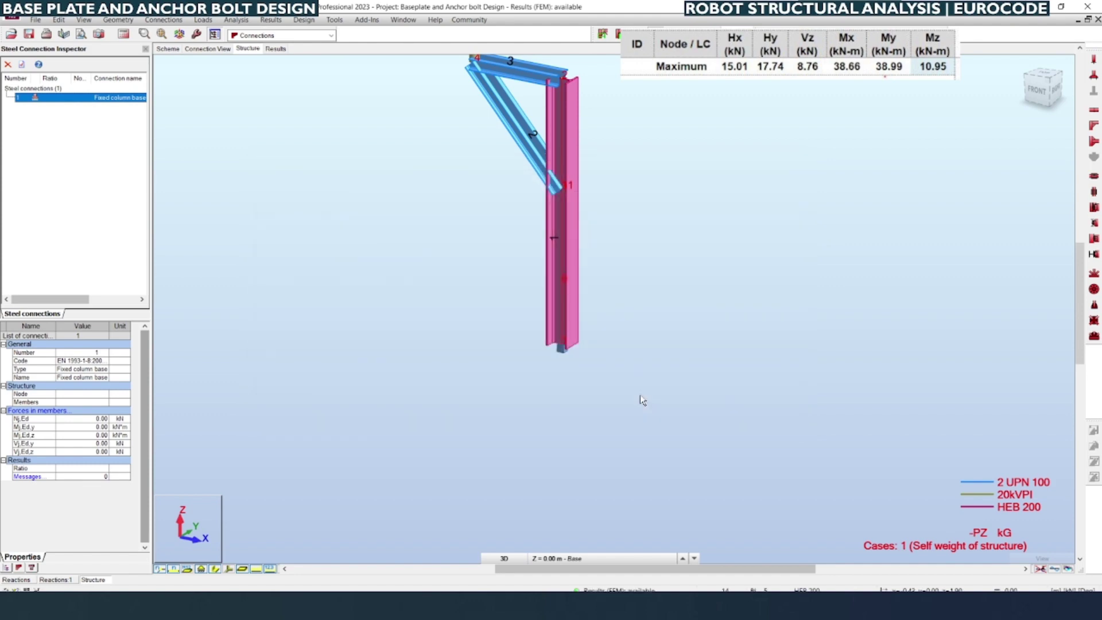
Step: Inspect the column base in the scheme drawing, the 3D connection view and the structure view
double_click(112, 97)
click(172, 49)
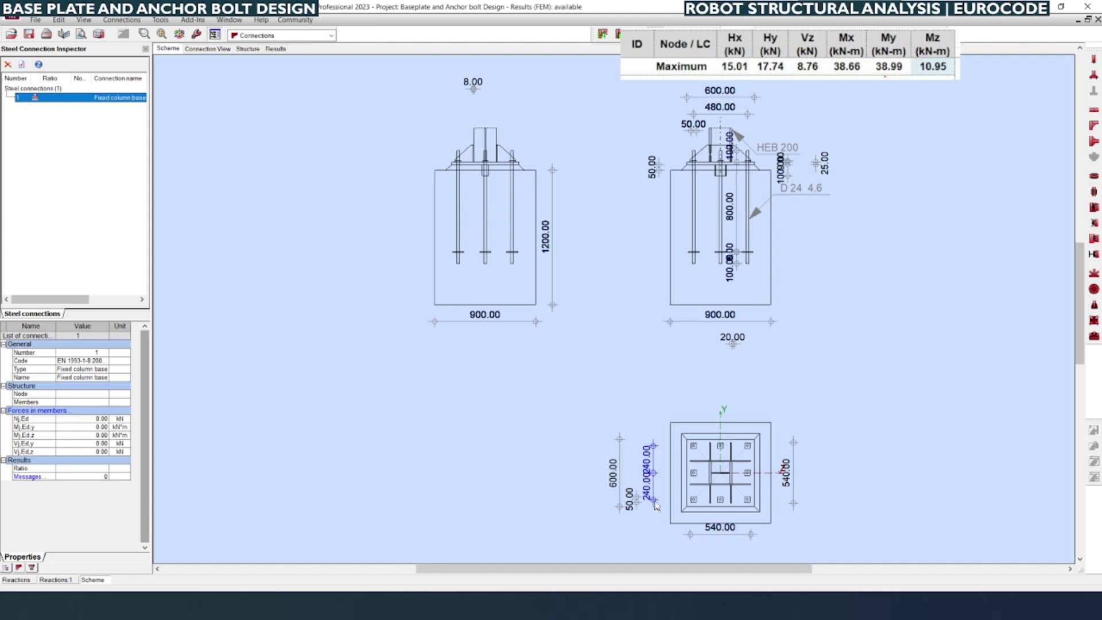
click(207, 49)
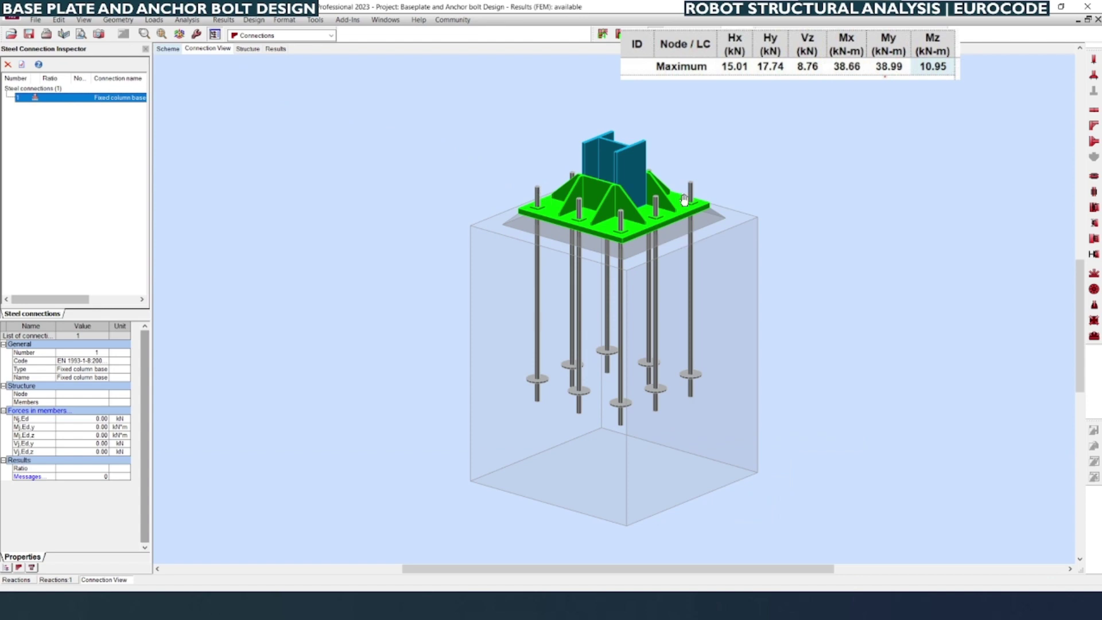
scroll(652, 195, up, 5)
drag(445, 227, 436, 264)
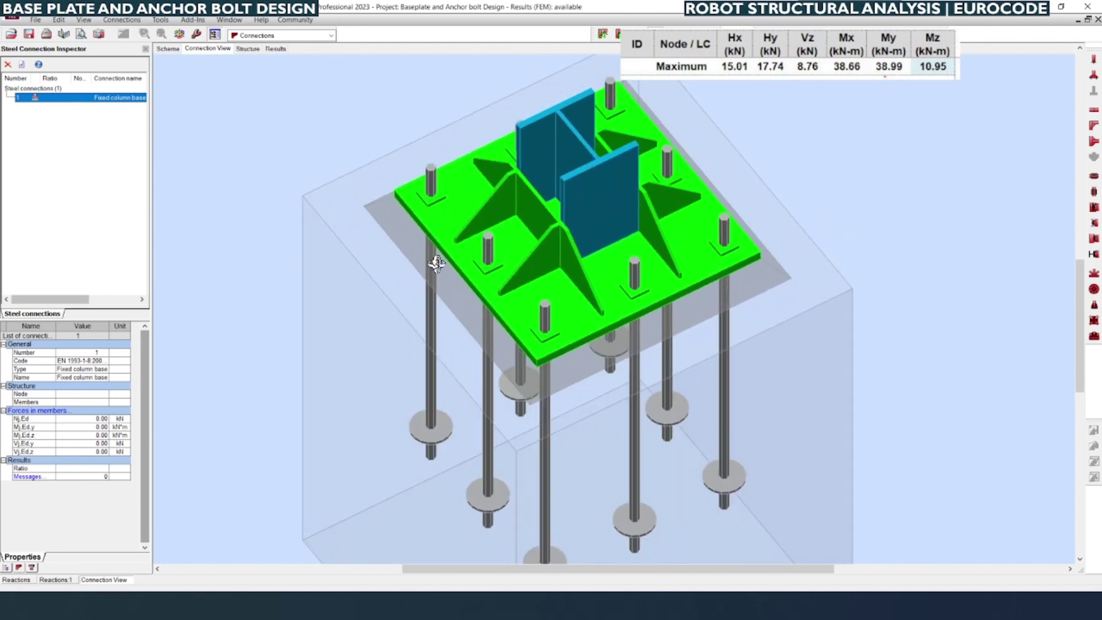
drag(642, 305, 628, 302)
scroll(553, 149, up, 3)
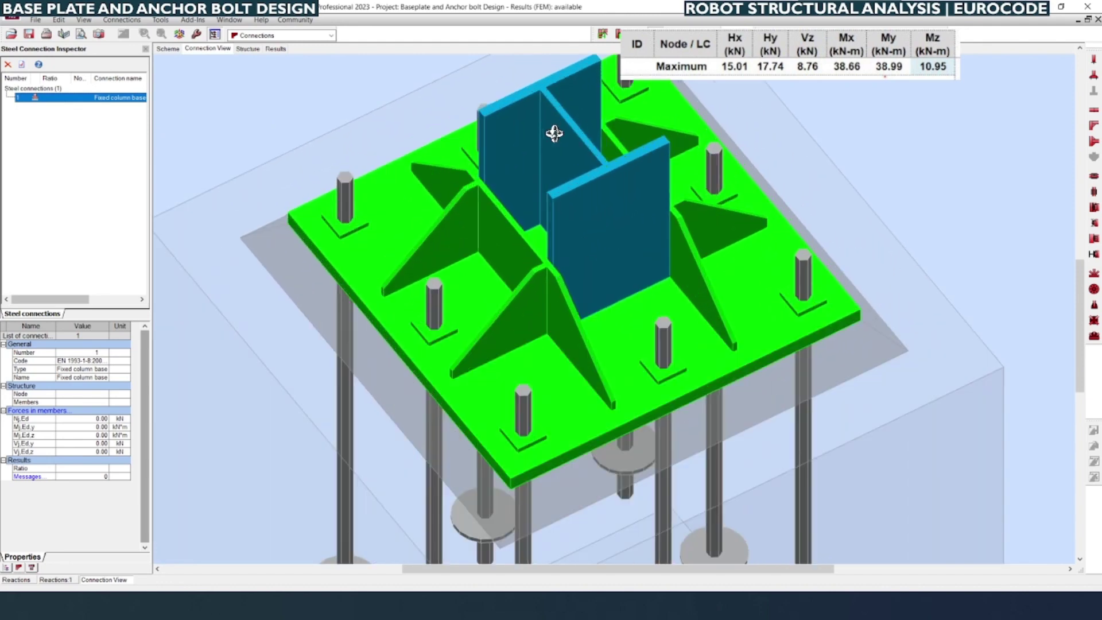
scroll(325, 130, down, 5)
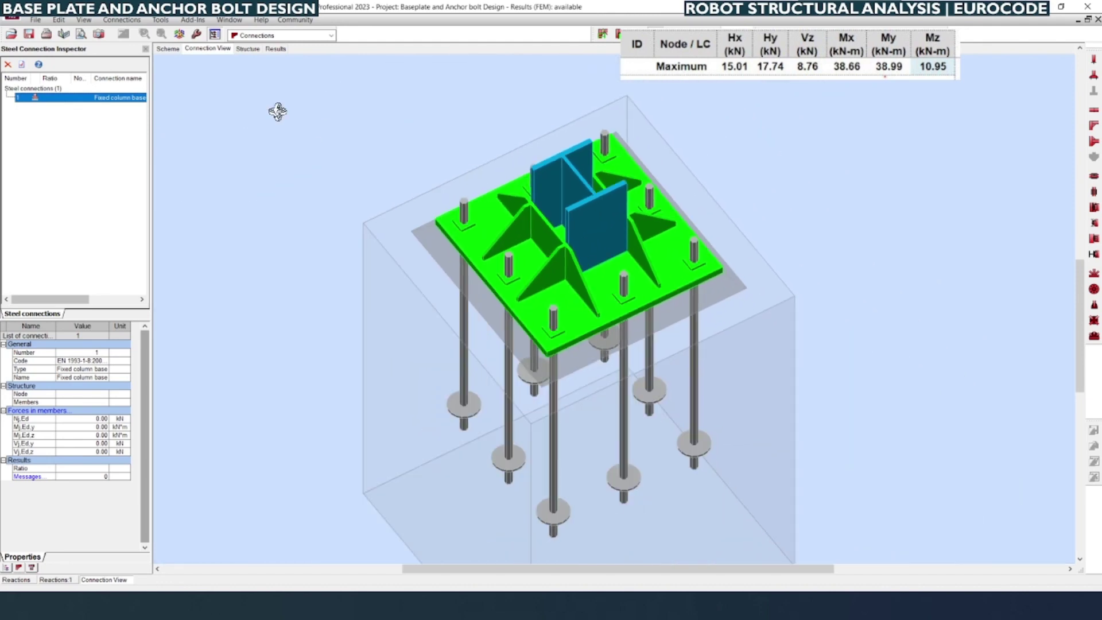
click(250, 51)
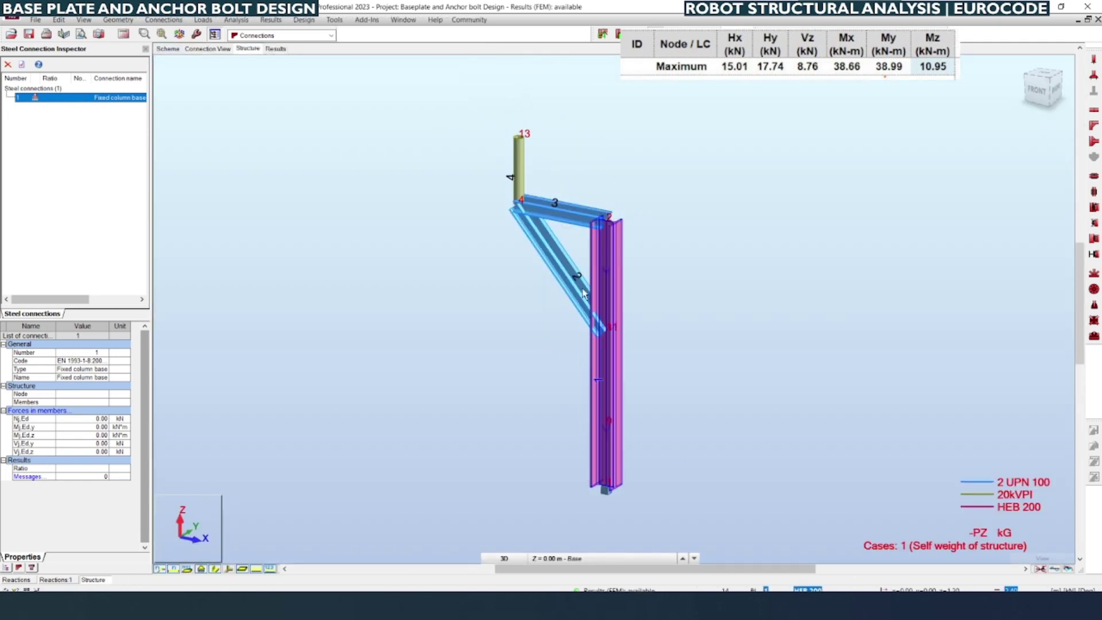
click(167, 51)
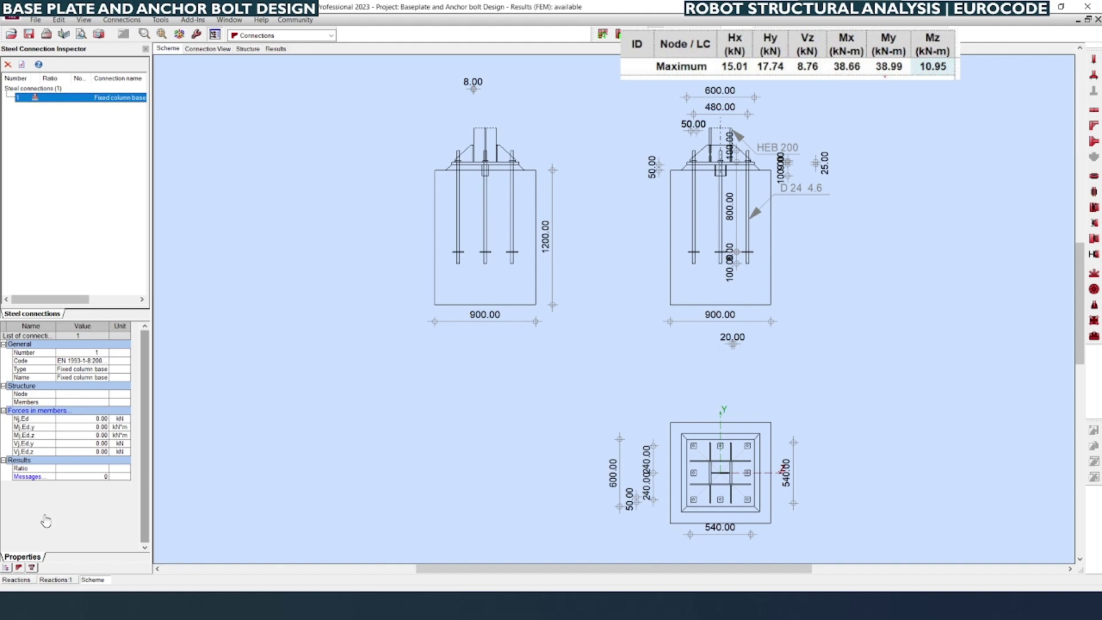
Step: Start a manual verification of the connection with a normal force of -8.76 kN and both bending moments at 39 kN*m
click(39, 412)
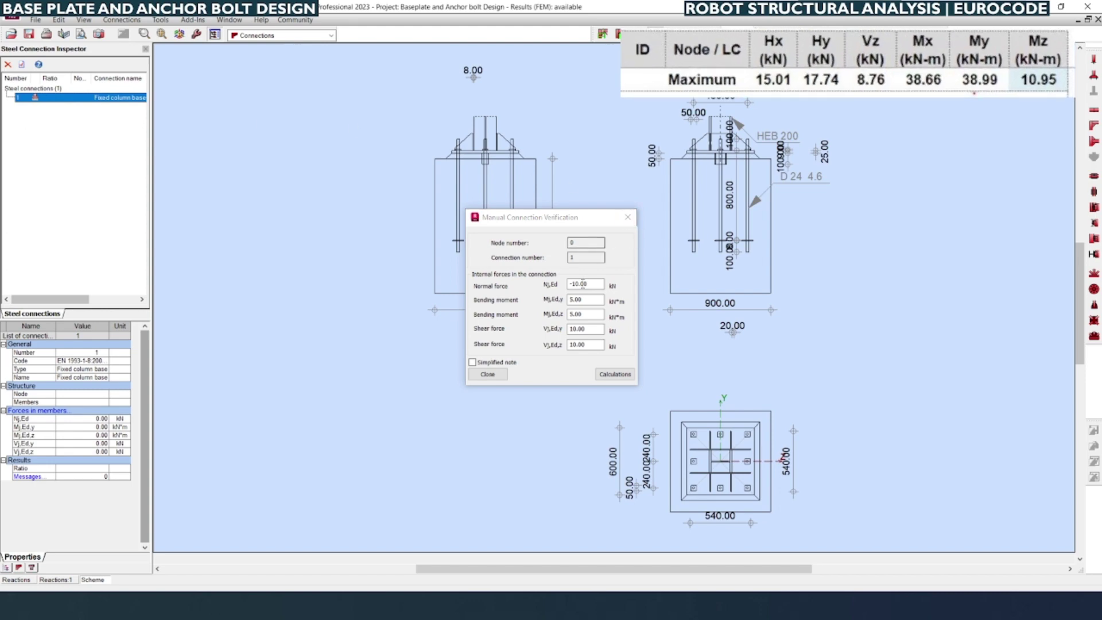
double_click(574, 284)
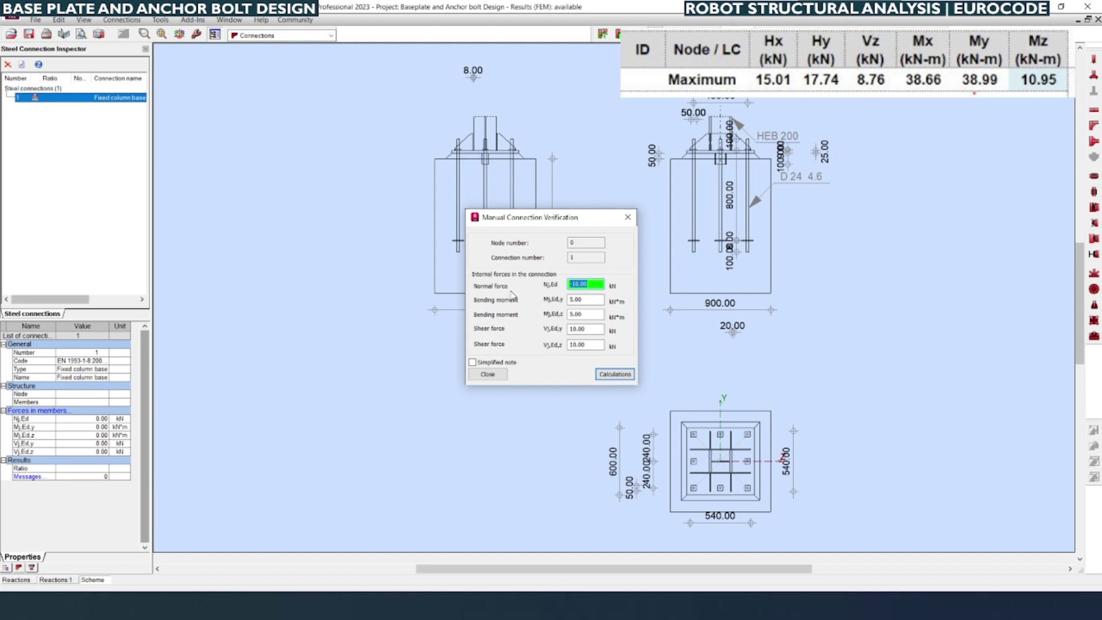
key(BackSpace)
key(Tab)
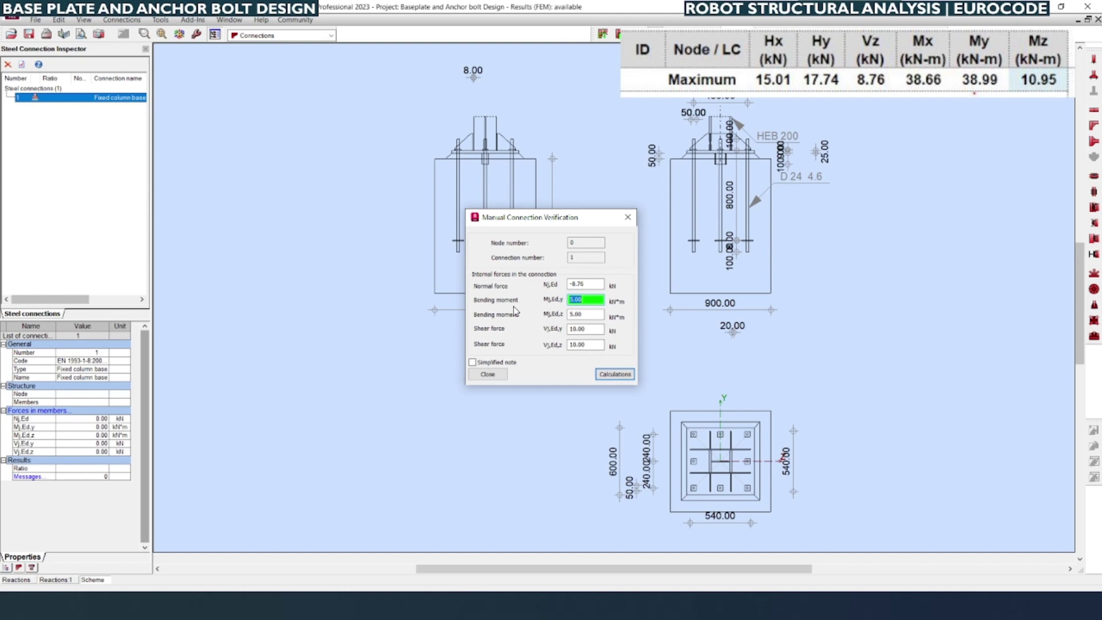
text(39)
key(Tab)
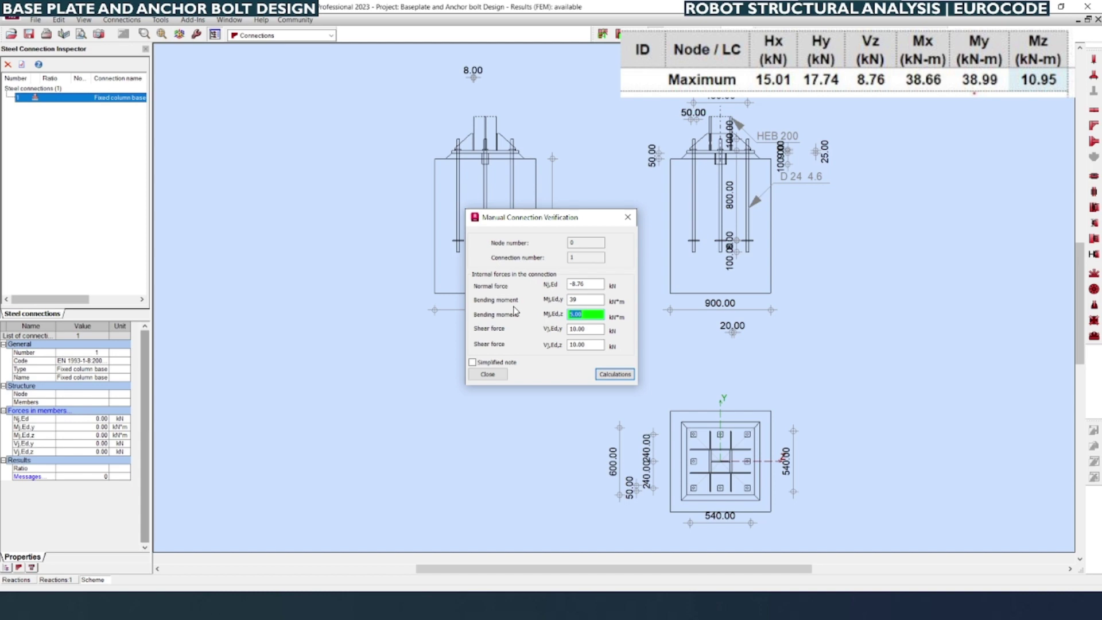
text(39)
key(Tab)
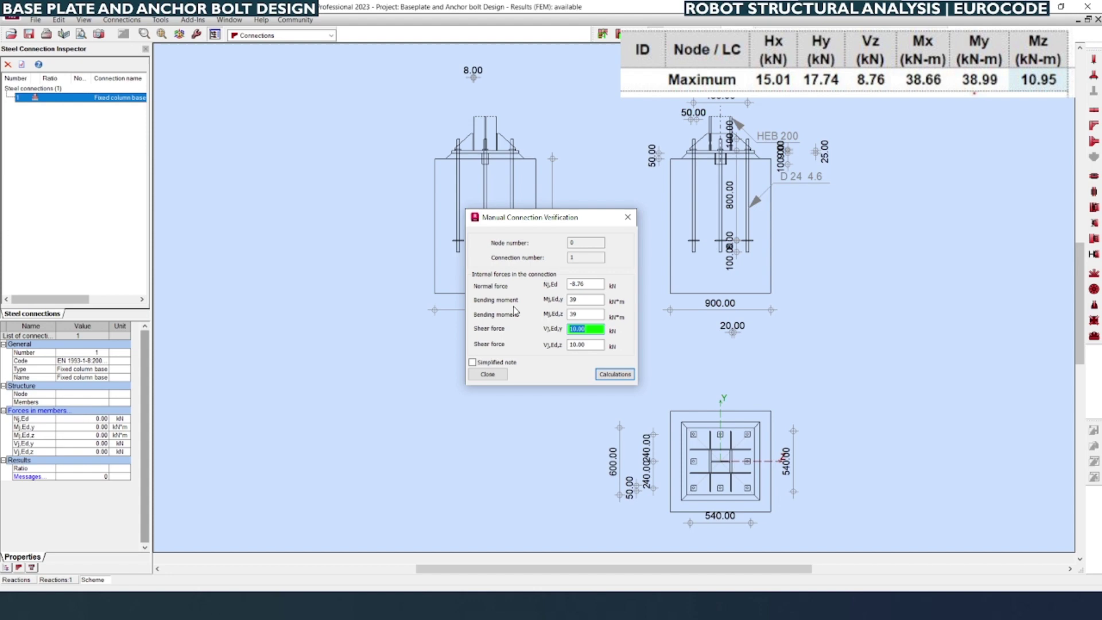
Step: Set the shear forces to 15.1 kN in y and 18 kN in z and run the connection calculations
text(15.1)
key(Tab)
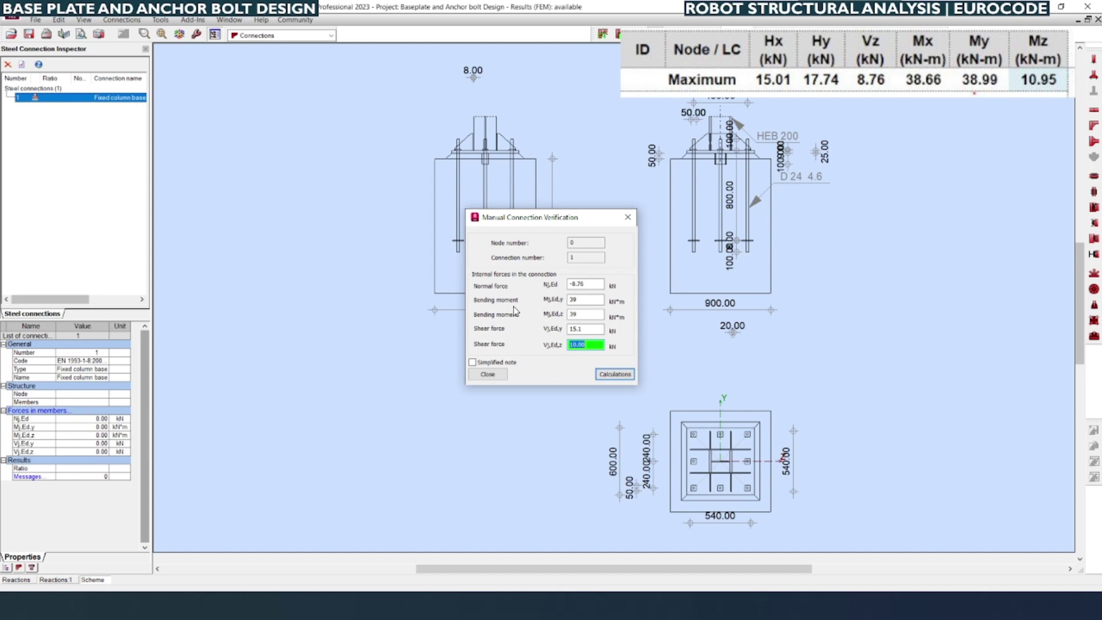
text(18)
click(617, 373)
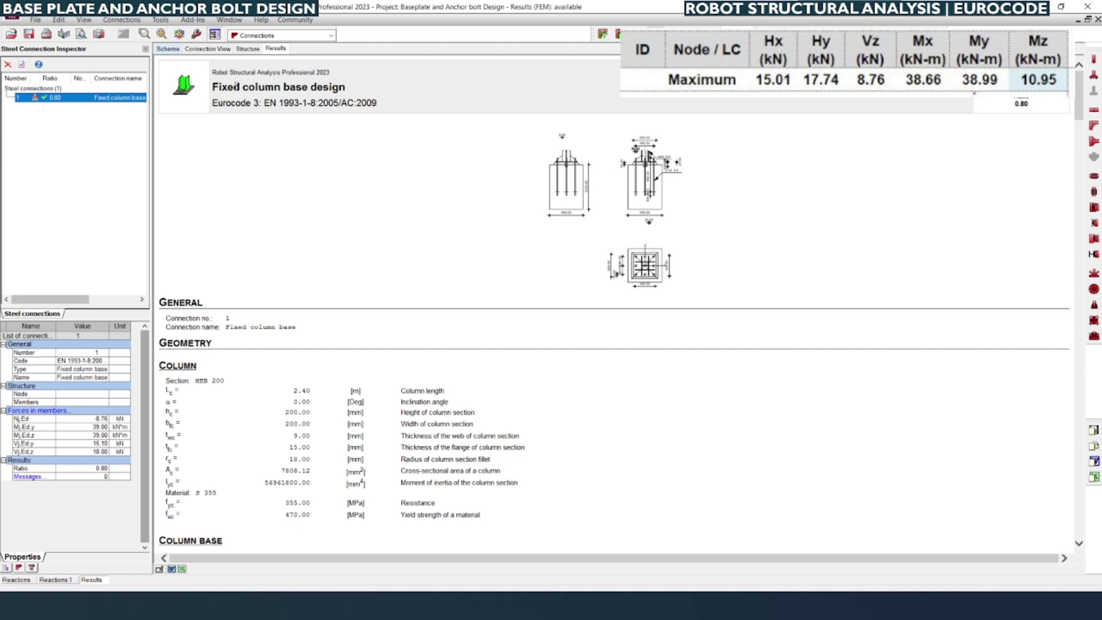
Step: Review the overall ratio and the column, base plate, anchorage, footing and weld input data in the design report
double_click(1021, 104)
ctrl+scroll(1033, 121, up, 4)
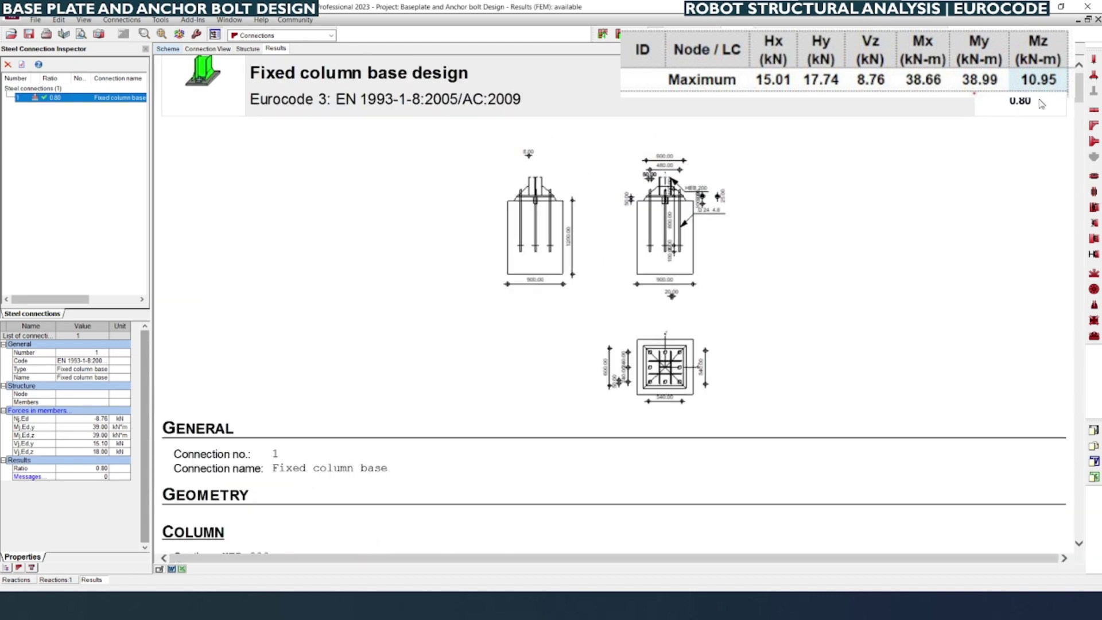
scroll(1024, 106, up, 1)
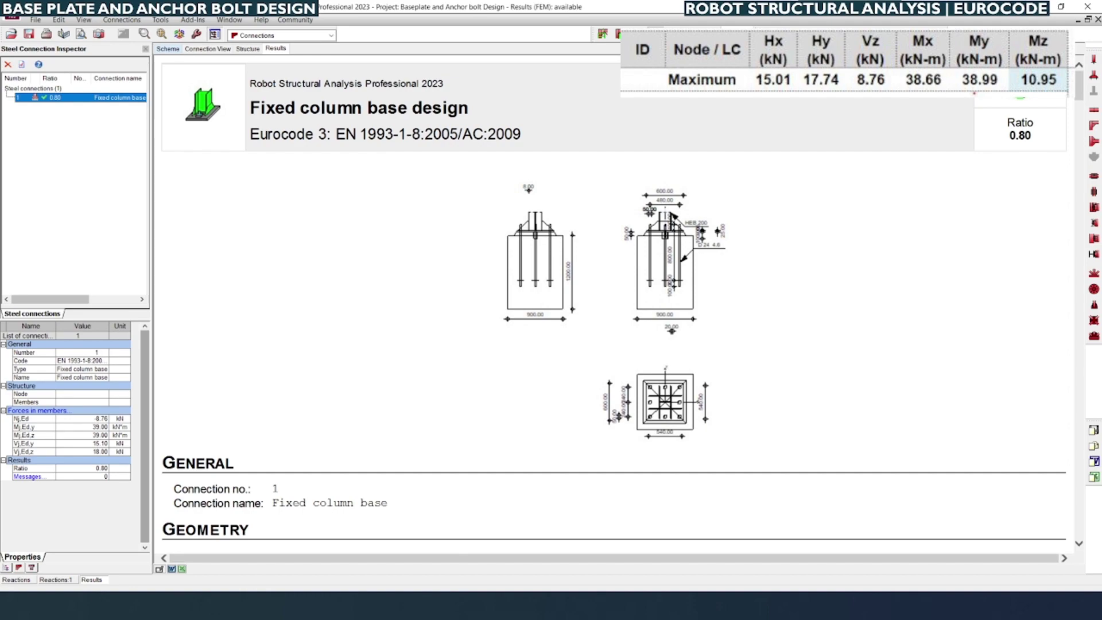
scroll(613, 310, down, 8)
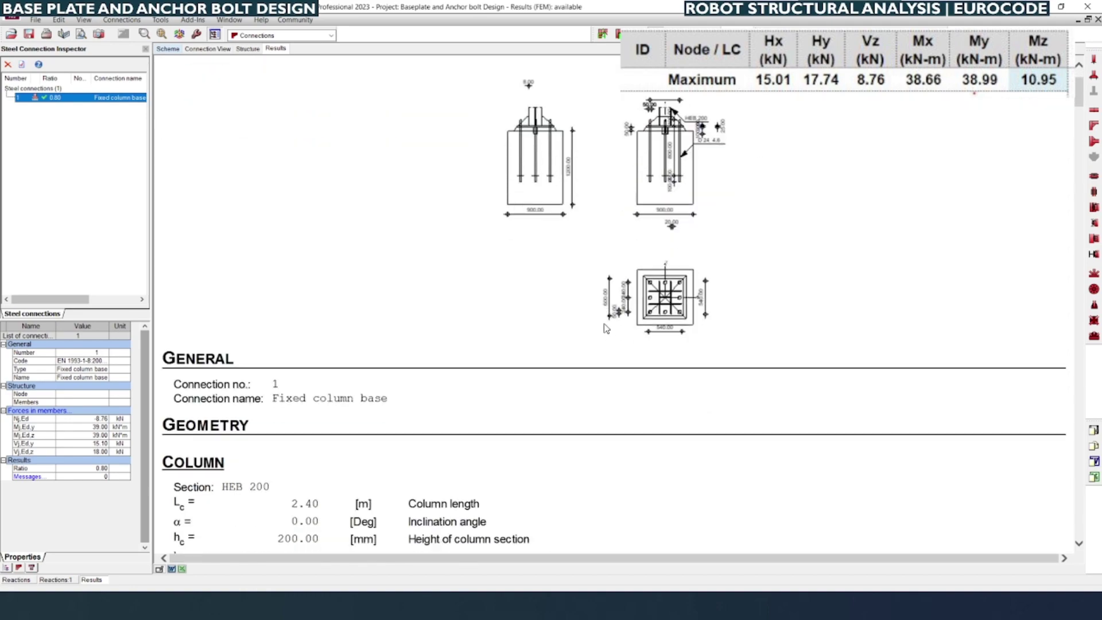
scroll(608, 327, down, 10)
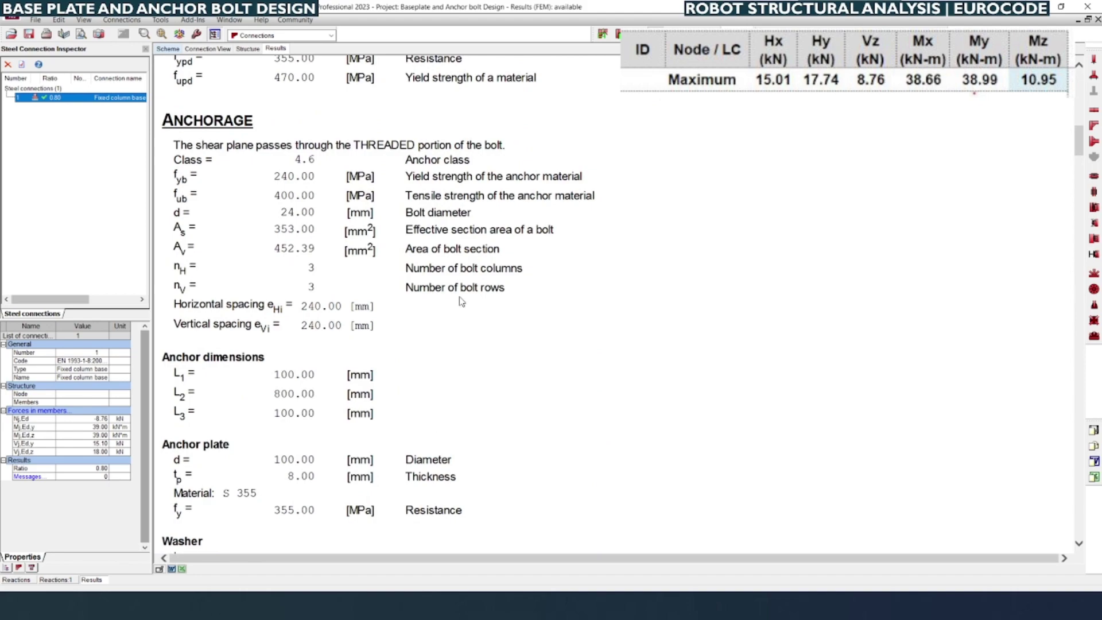
scroll(425, 309, down, 10)
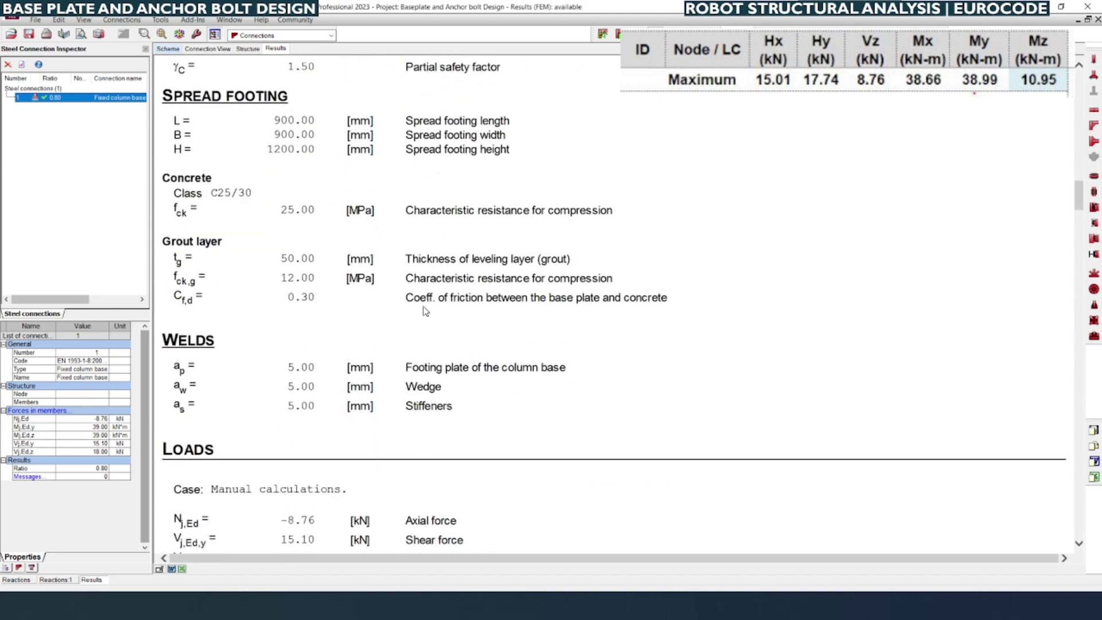
scroll(425, 310, up, 20)
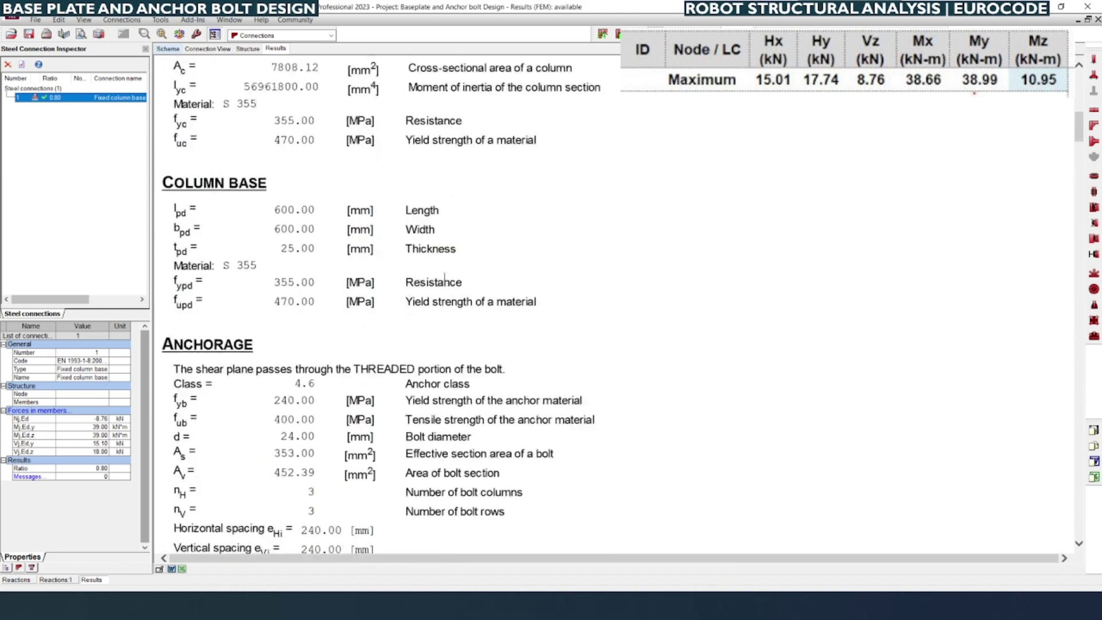
scroll(434, 290, down, 10)
scroll(433, 290, down, 10)
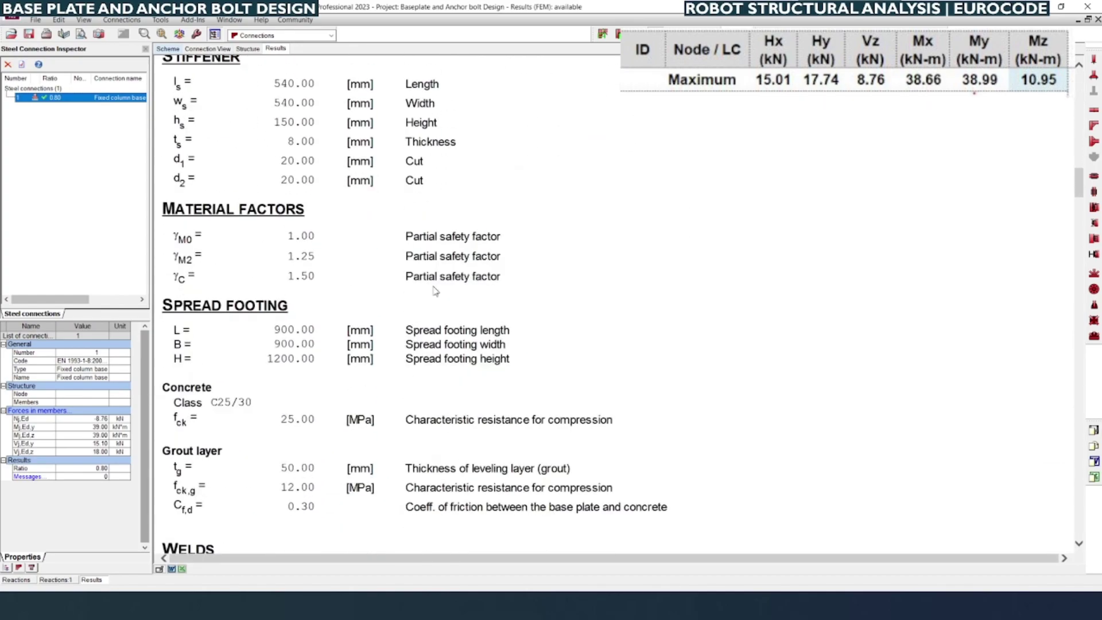
Step: Examine the report's resistance checks down to the vertical and transversal welds of the stiffeners
scroll(434, 290, down, 20)
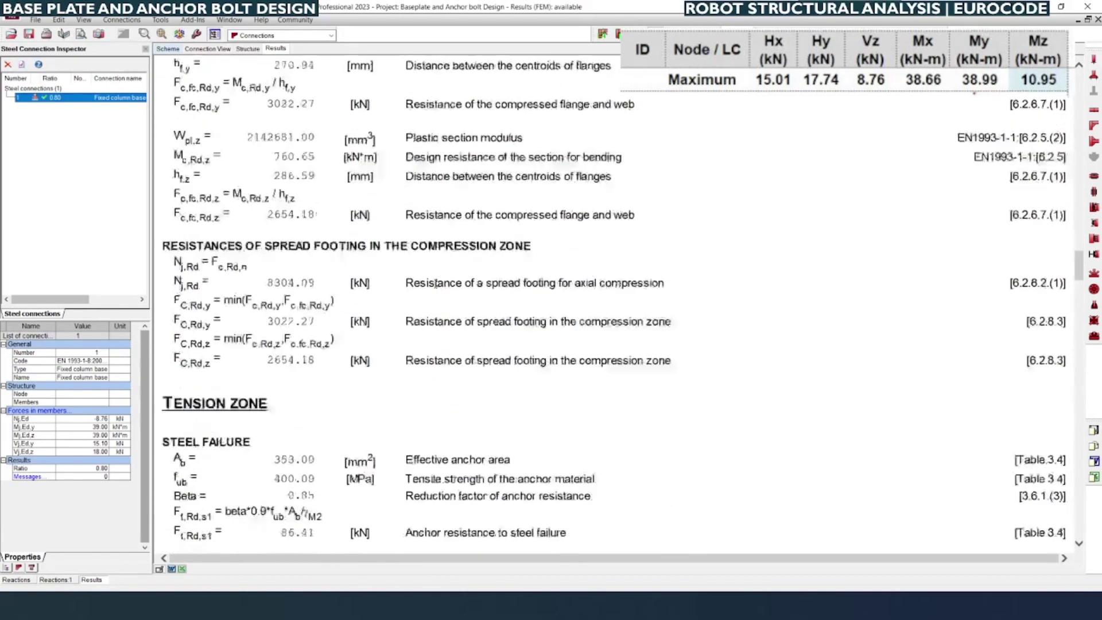
scroll(436, 298, down, 20)
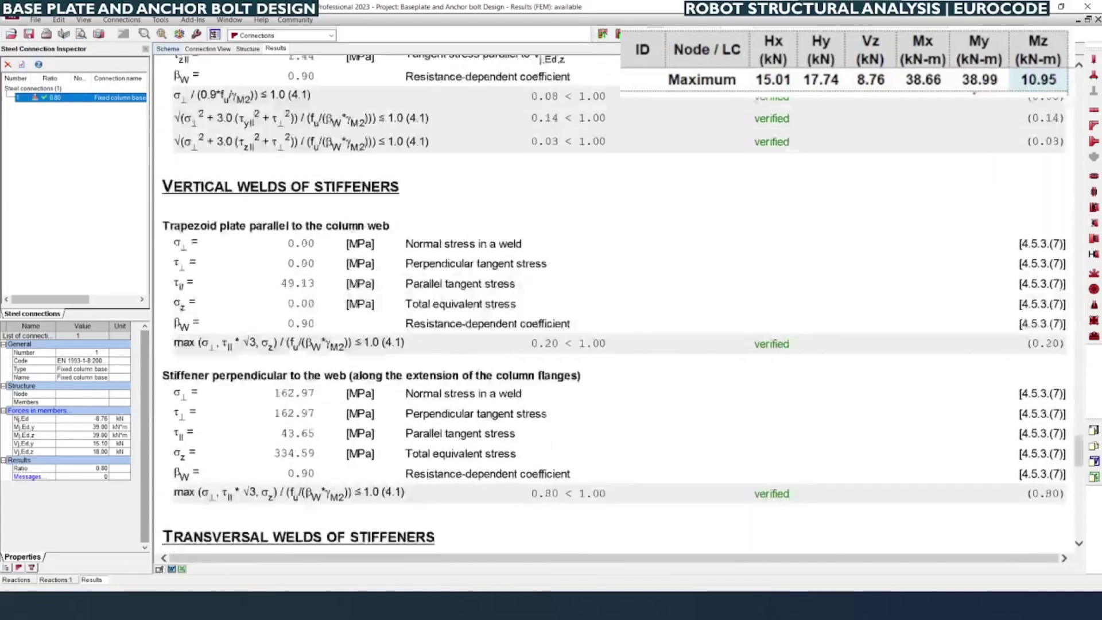
scroll(444, 292, up, 5)
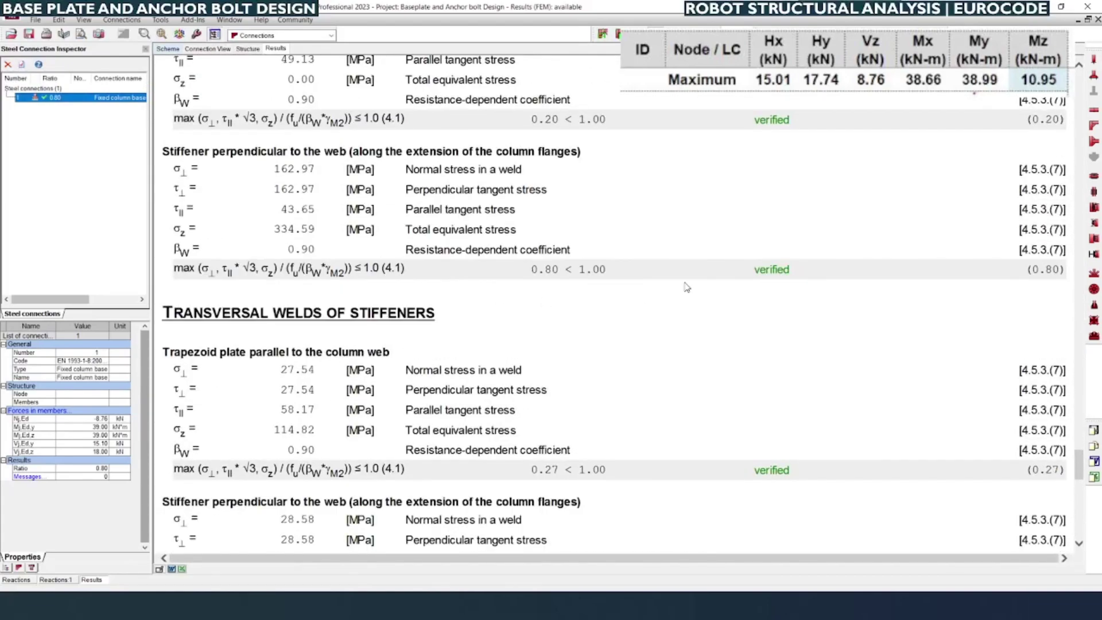
scroll(519, 259, up, 1)
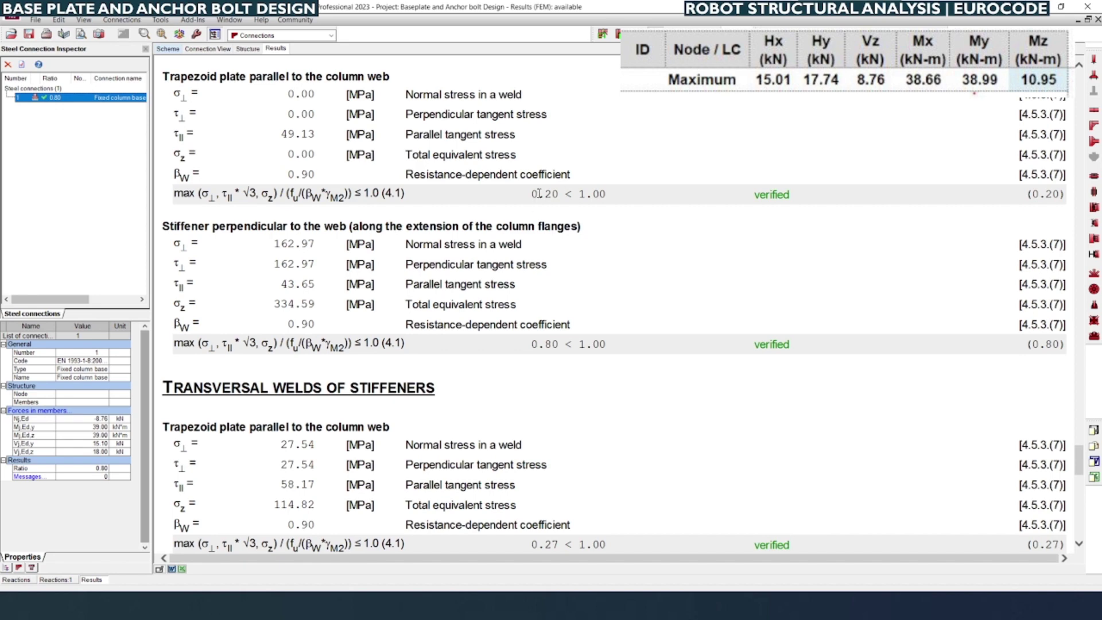
drag(538, 194, 802, 186)
scroll(605, 229, up, 1)
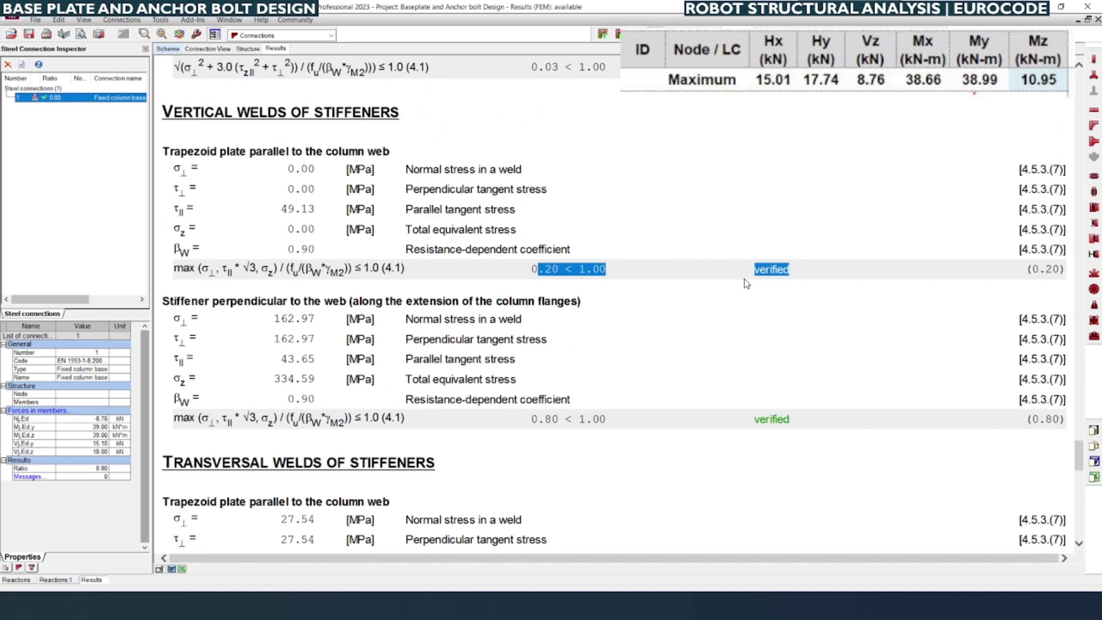
click(784, 279)
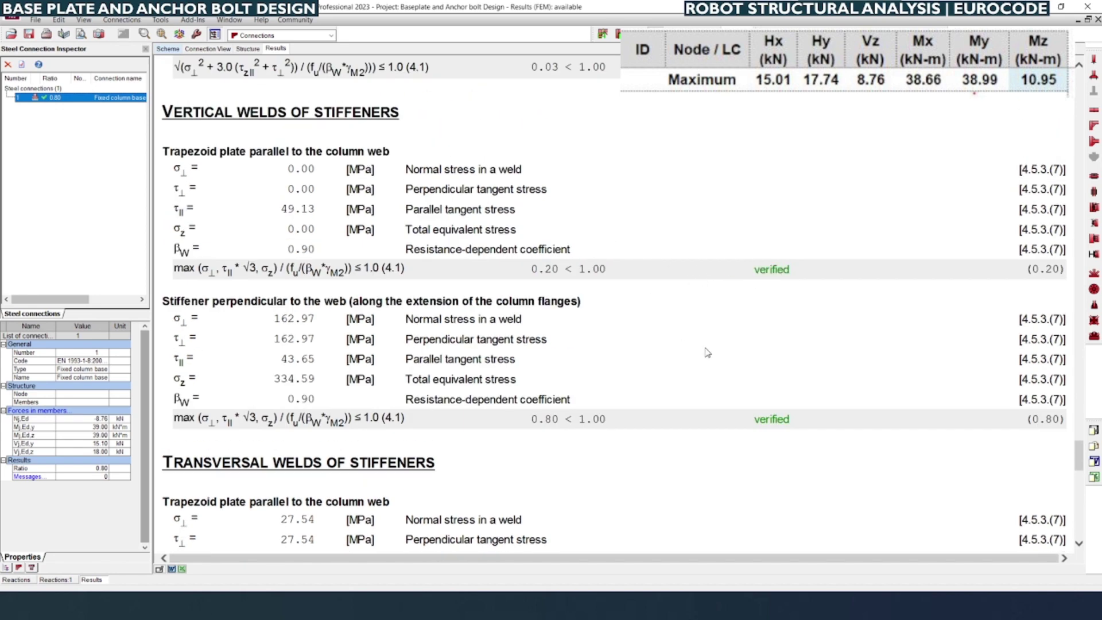
Step: Examine the report's remaining stiffener weld checks, connection stiffness, weakest component and final conformity ratio
scroll(745, 376, down, 1)
scroll(717, 370, down, 1)
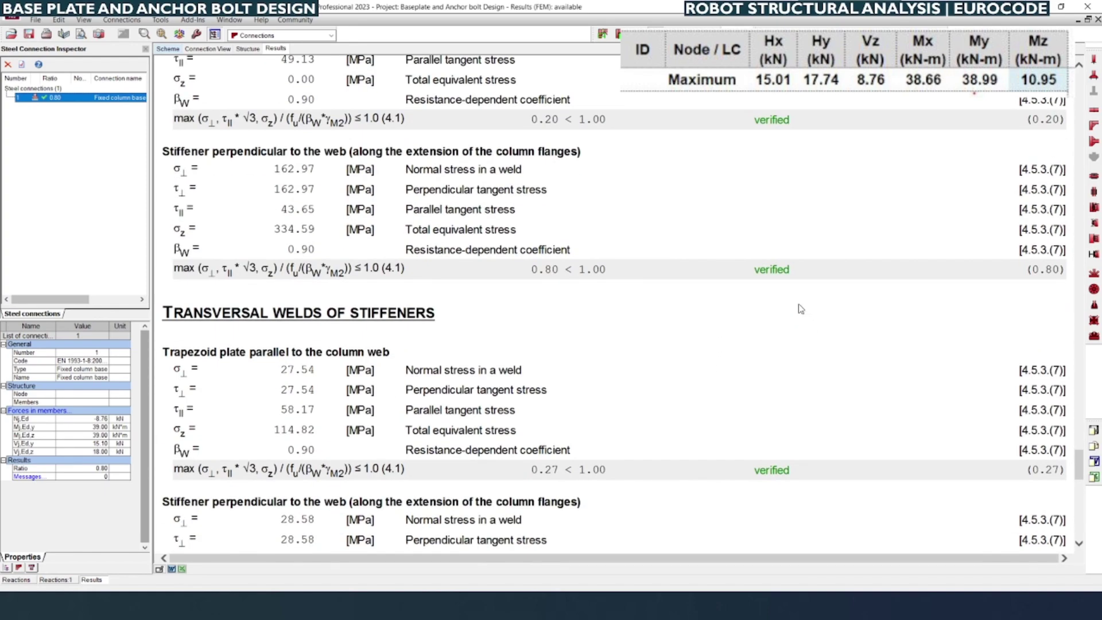
scroll(744, 304, up, 2)
scroll(744, 304, down, 4)
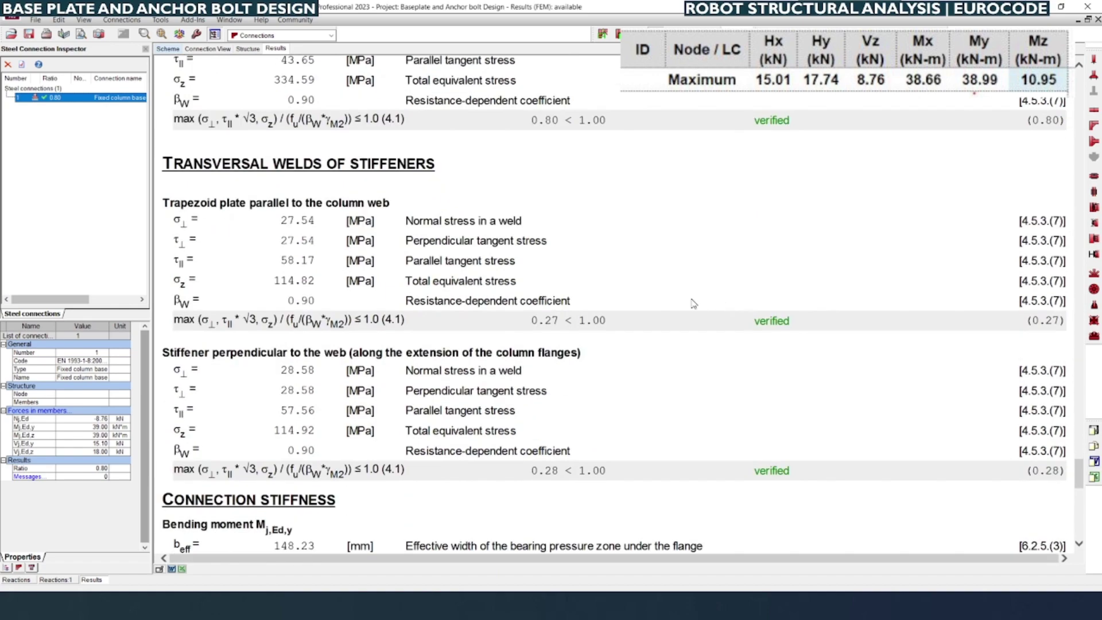
scroll(422, 296, down, 4)
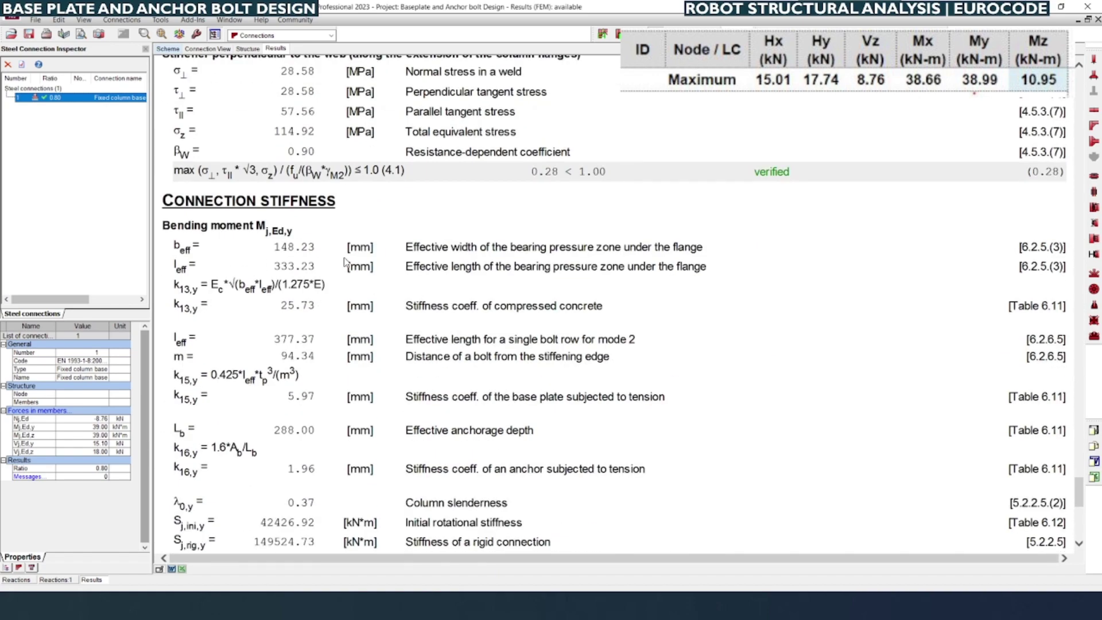
scroll(343, 262, down, 7)
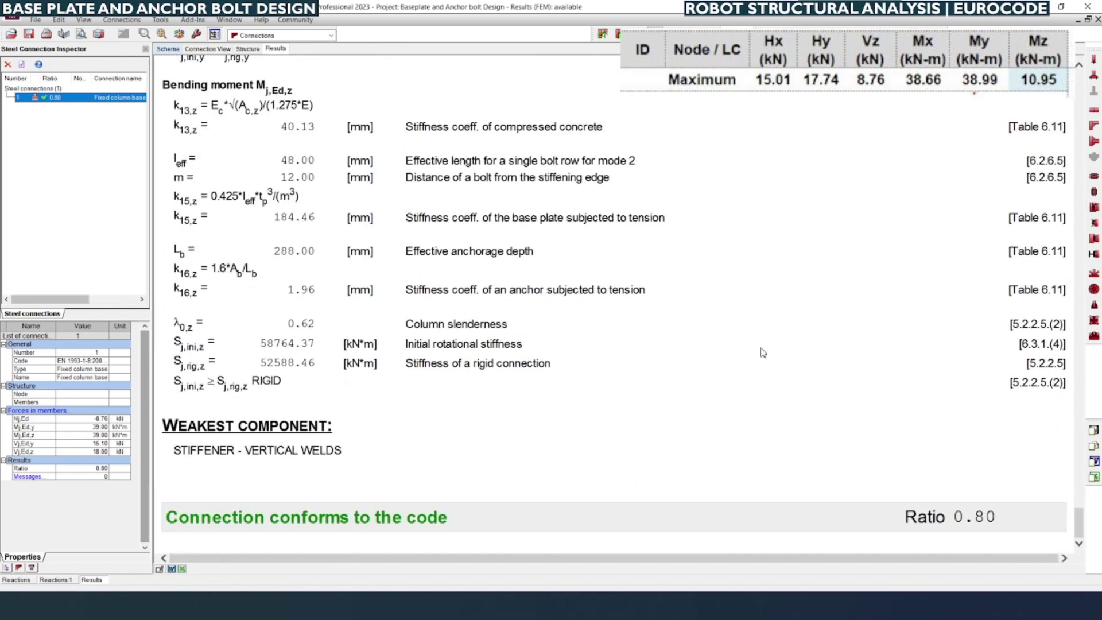
drag(1004, 526, 840, 522)
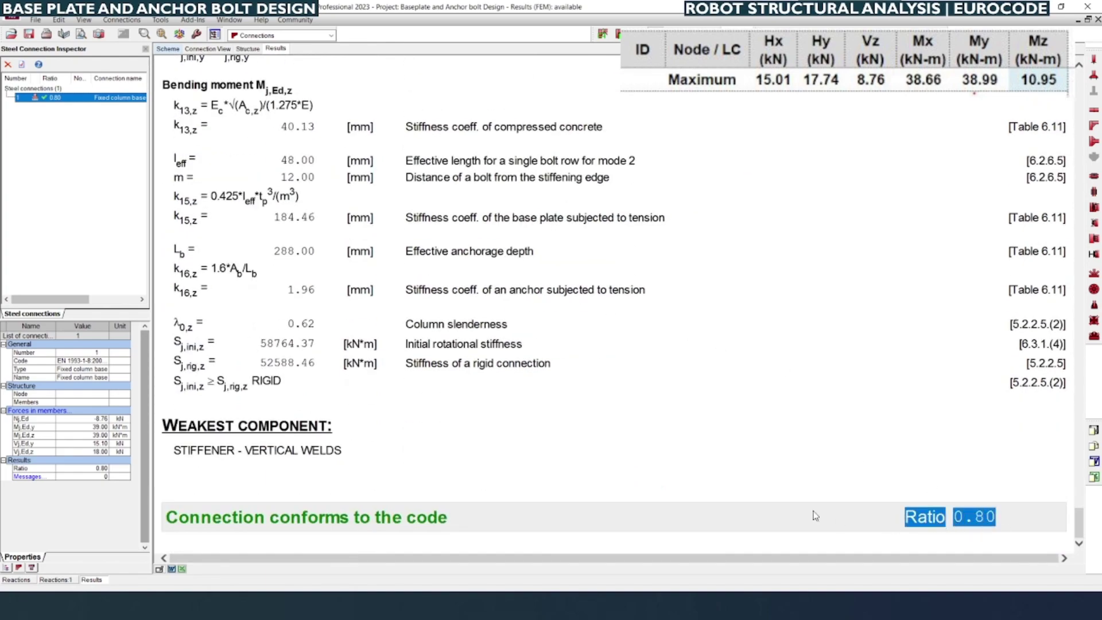
Step: Go back through the resistance calculations to the connection drawings at the start of the design report
scroll(736, 442, up, 5)
scroll(737, 427, up, 20)
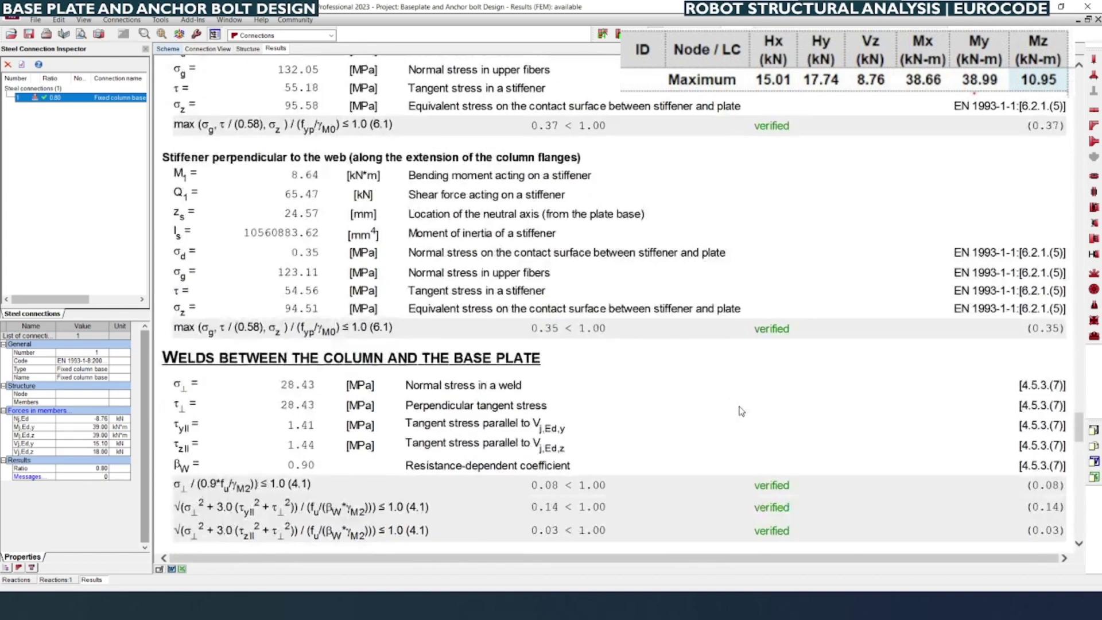
scroll(733, 381, up, 20)
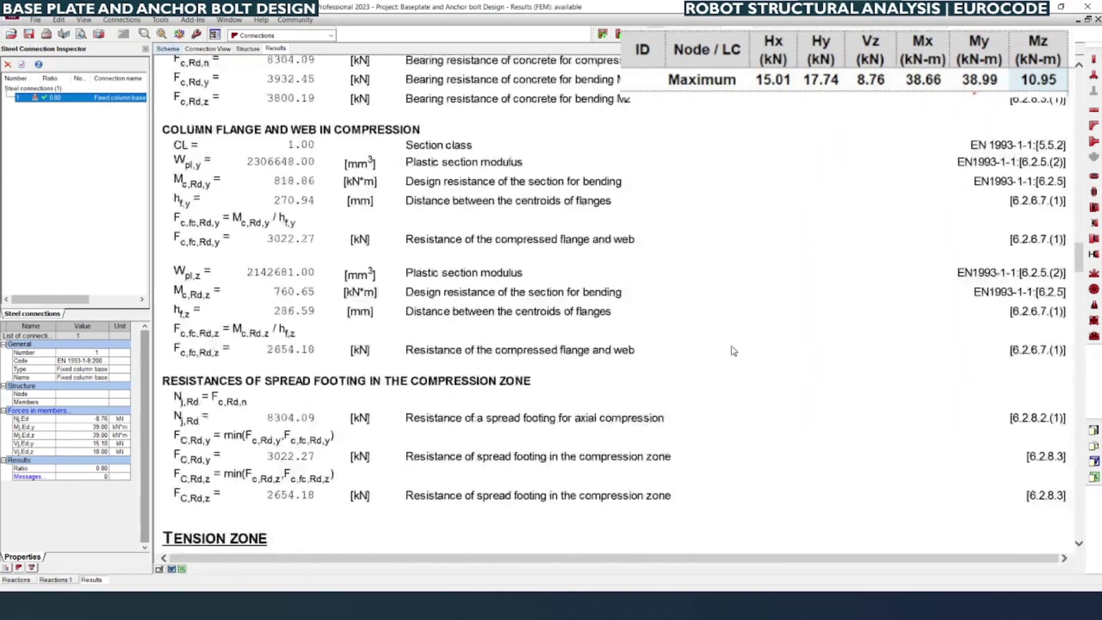
scroll(731, 352, up, 20)
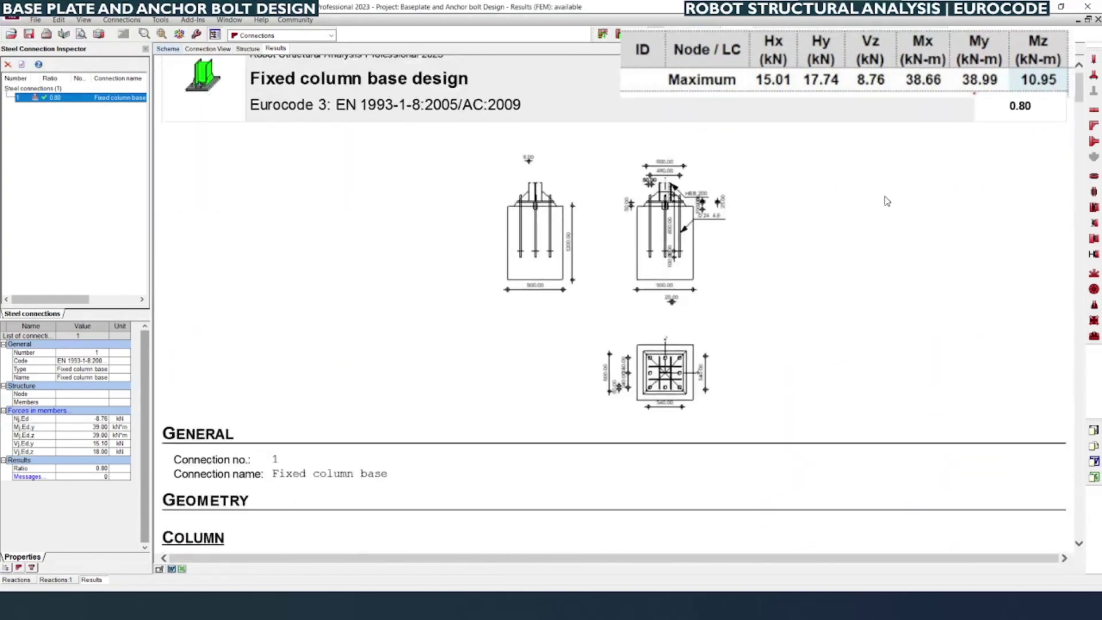